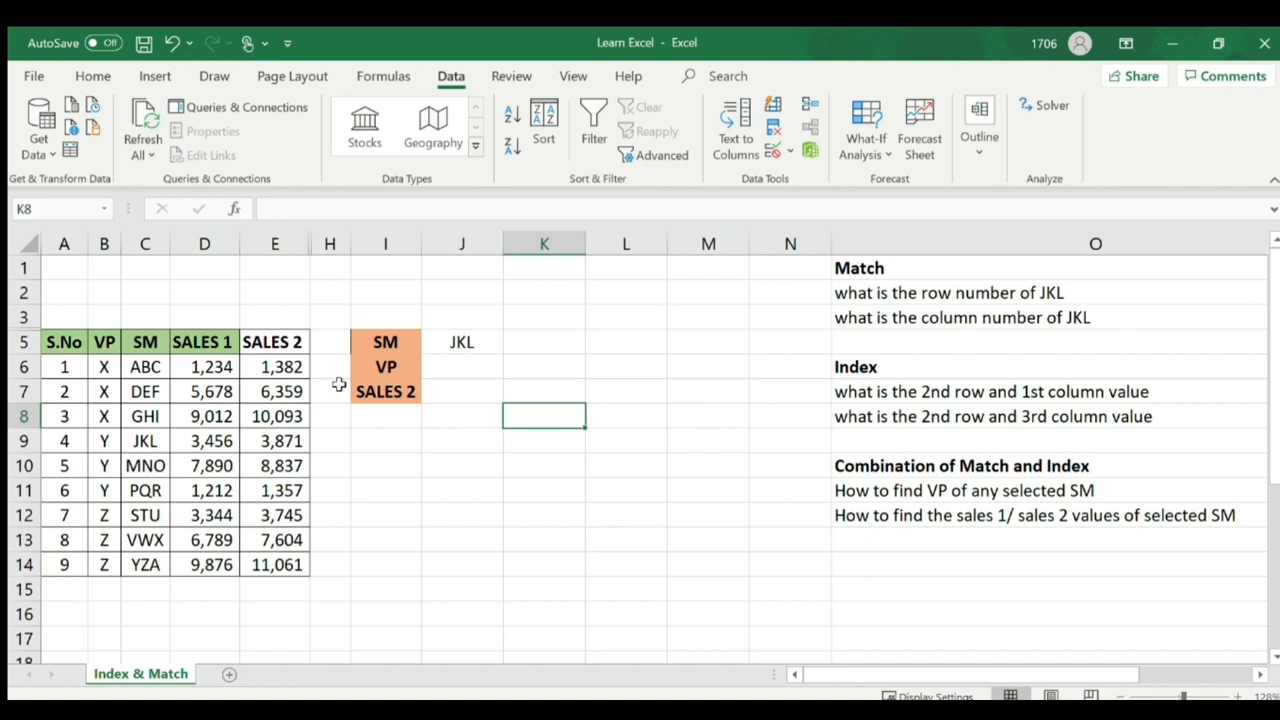
# - Fill the header row A5:E5, S.No through SALES 2, with a darker green
pyautogui.moveTo(75, 345); pyautogui.dragTo(270, 344)
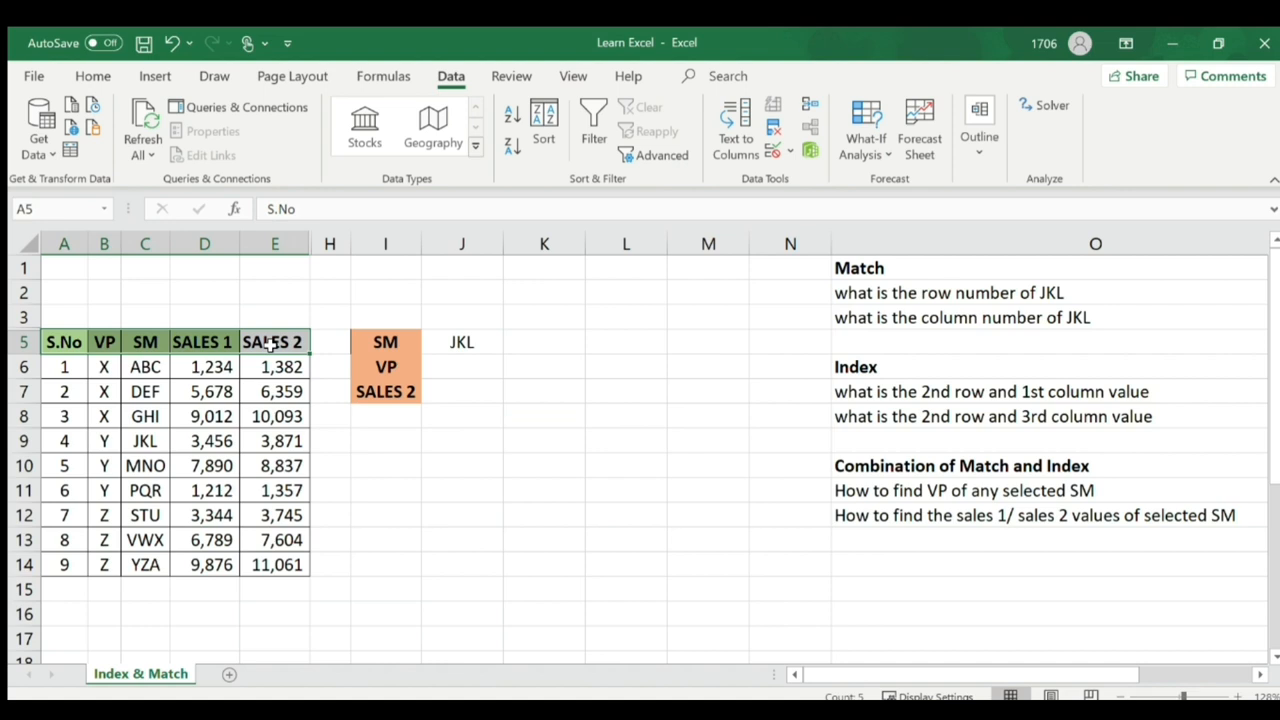
pyautogui.click(92, 76)
pyautogui.click(248, 146)
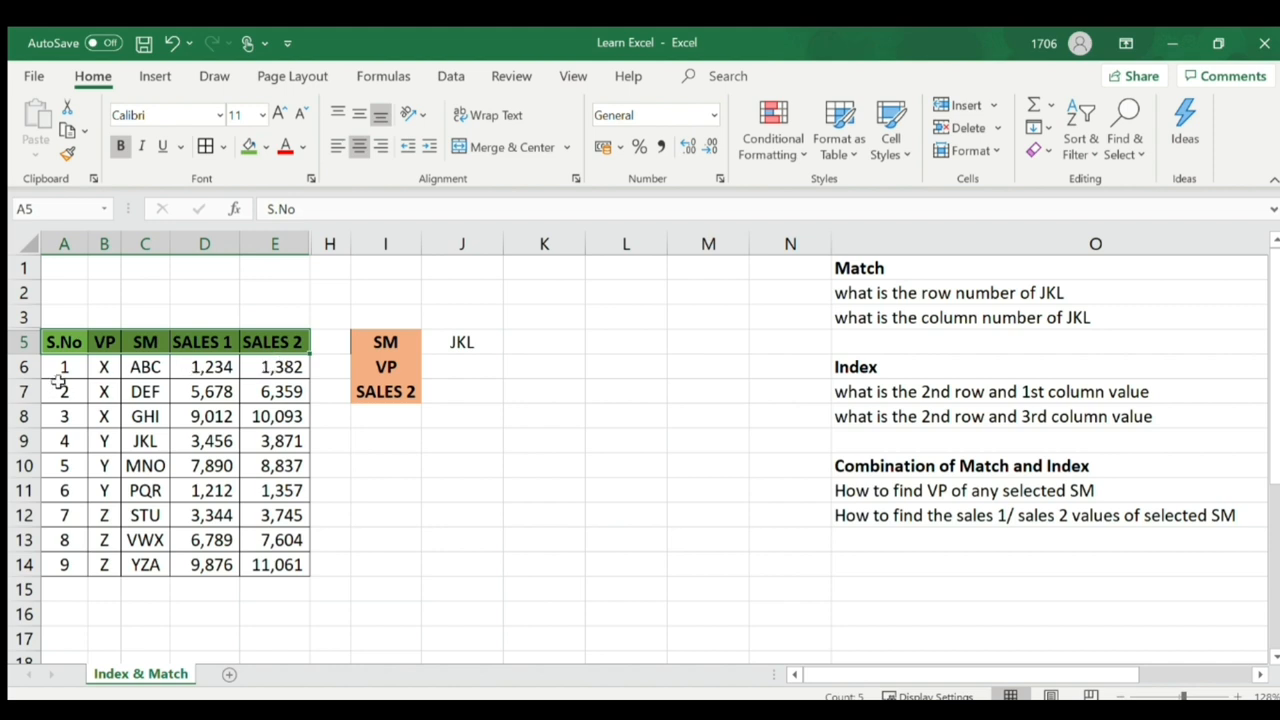
# - Select the header row again, then the SM label I5 and its chosen value J5
pyautogui.moveTo(62, 341); pyautogui.dragTo(285, 341)
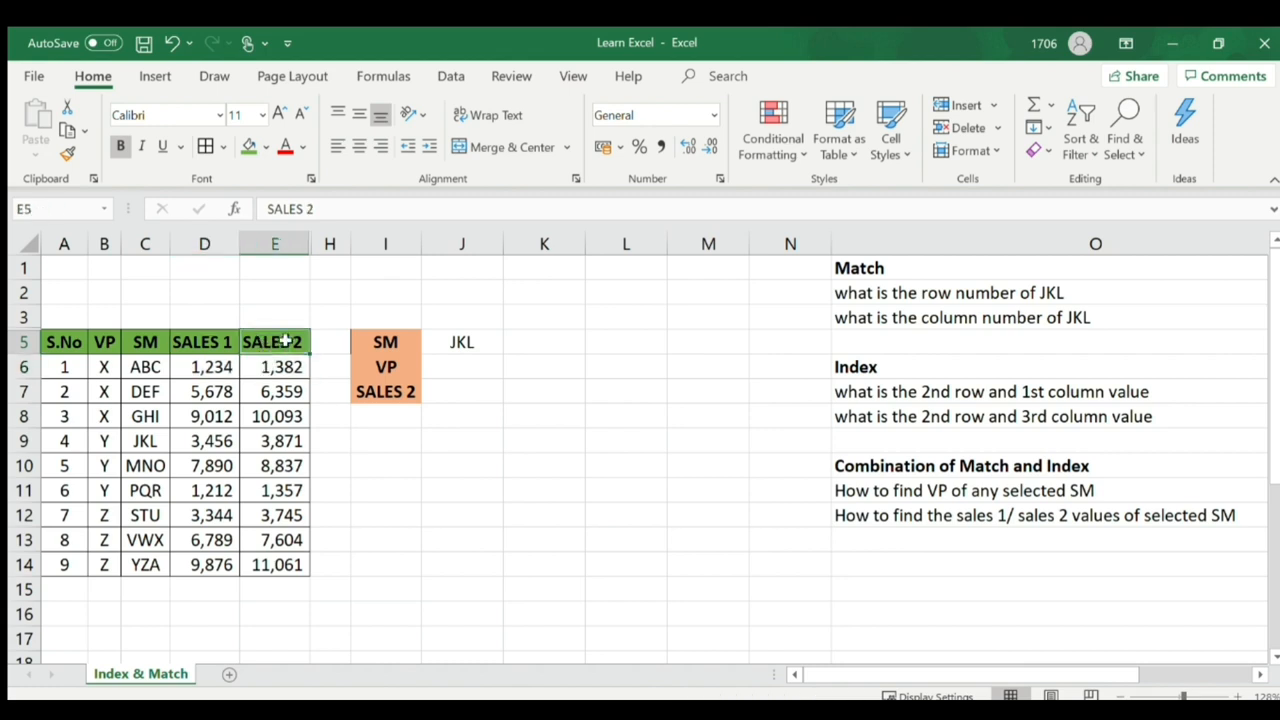
pyautogui.click(388, 342)
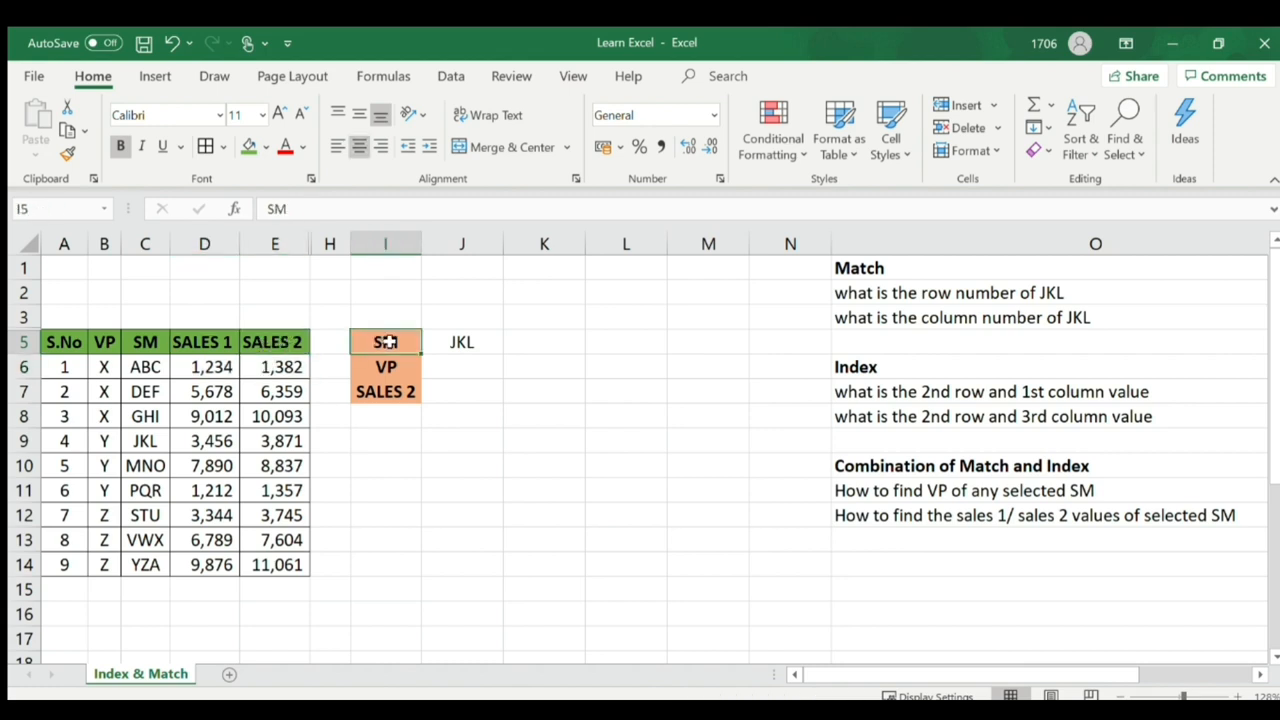
pyautogui.click(460, 342)
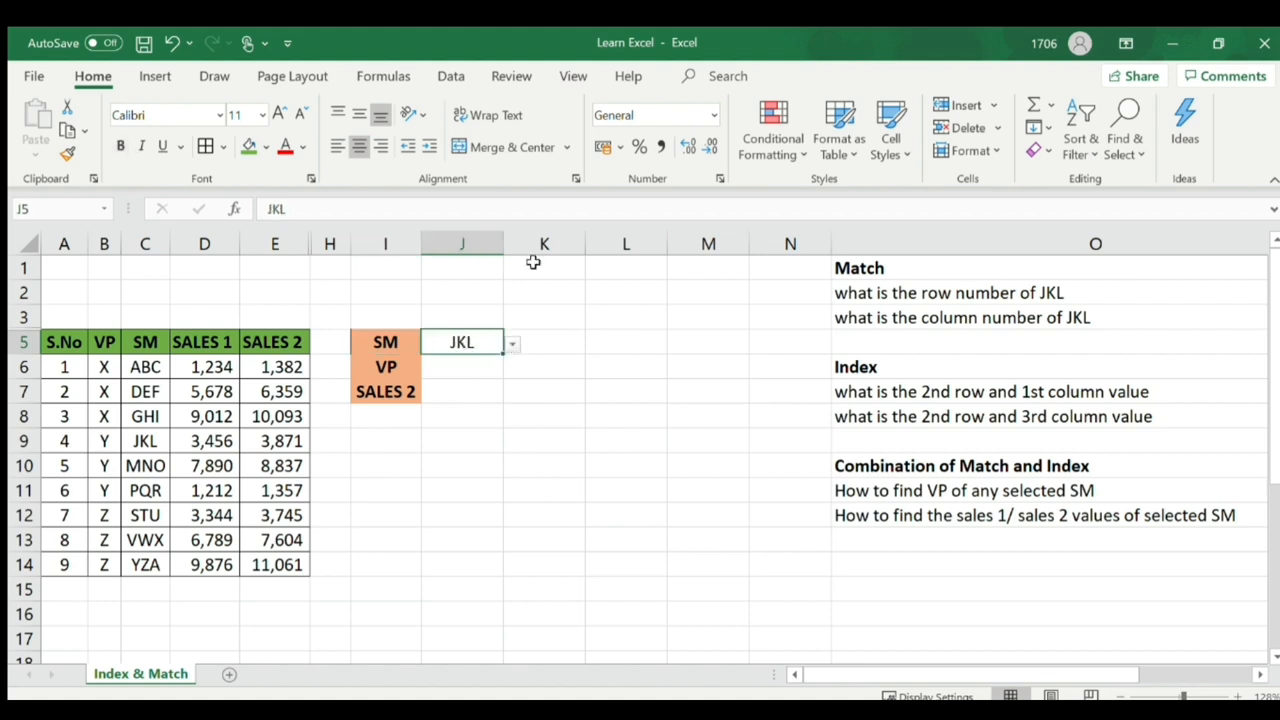
pyautogui.click(451, 76)
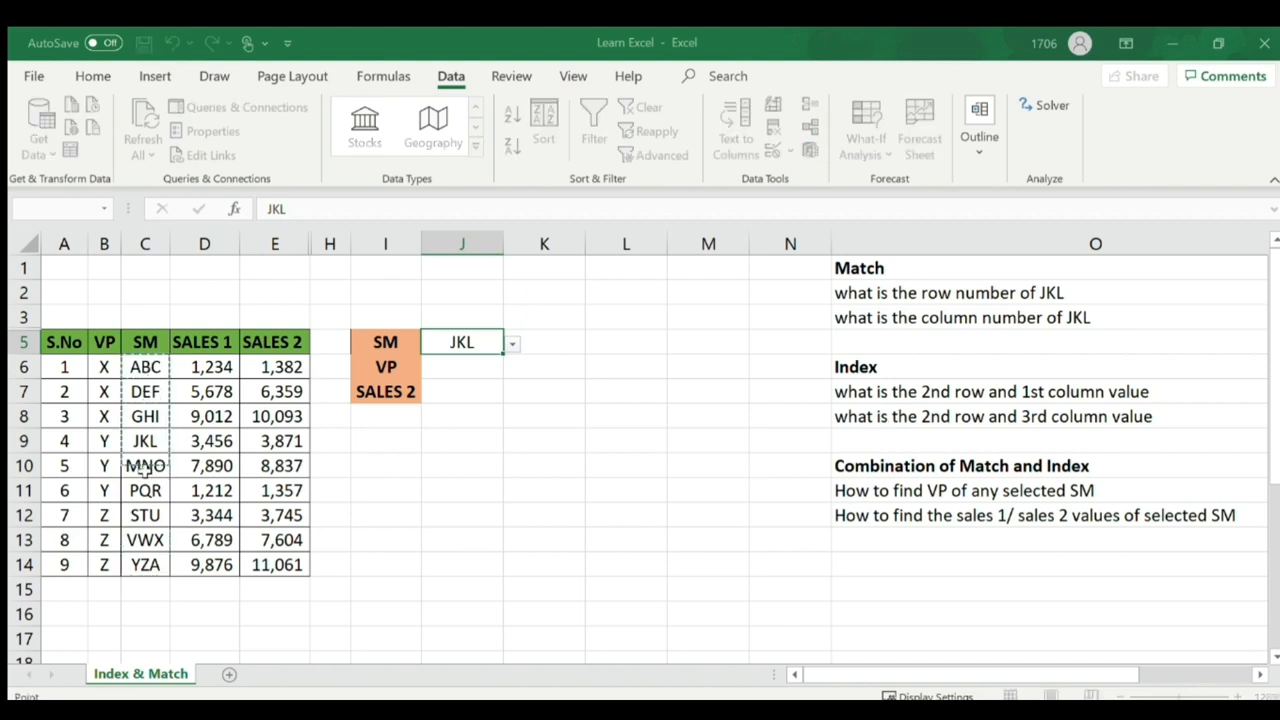
pyautogui.click(432, 441)
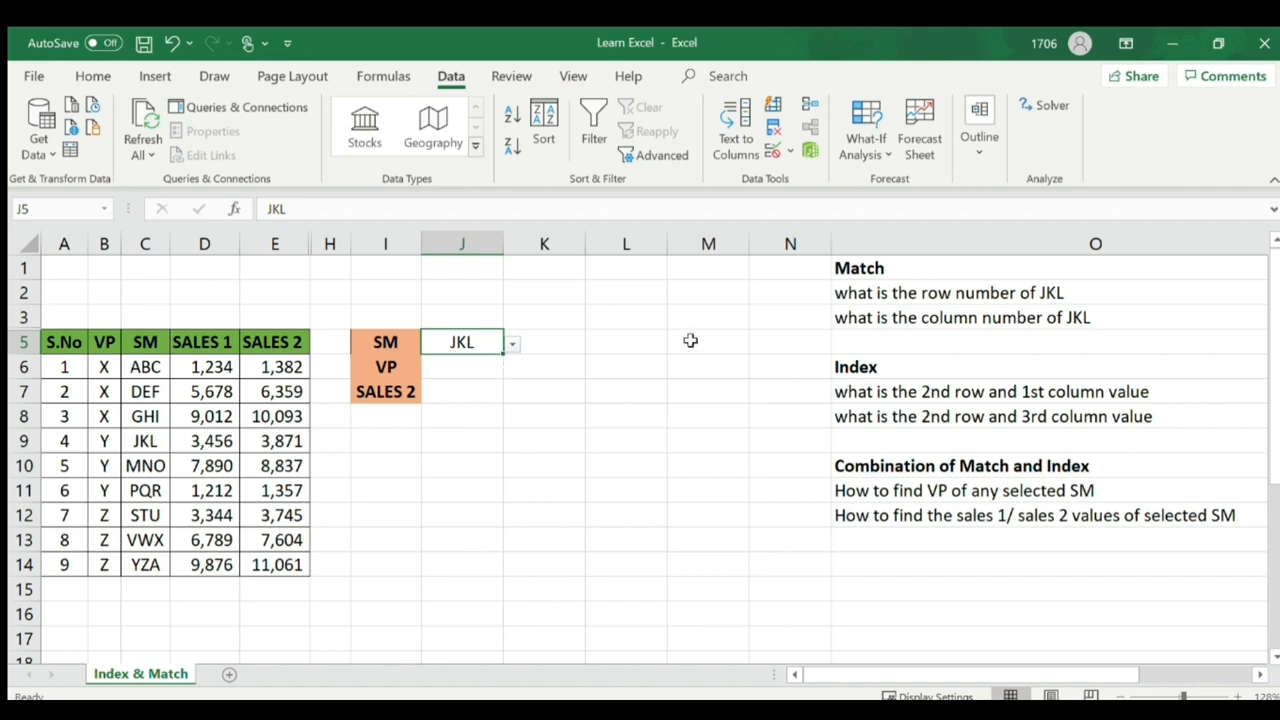
pyautogui.click(802, 294)
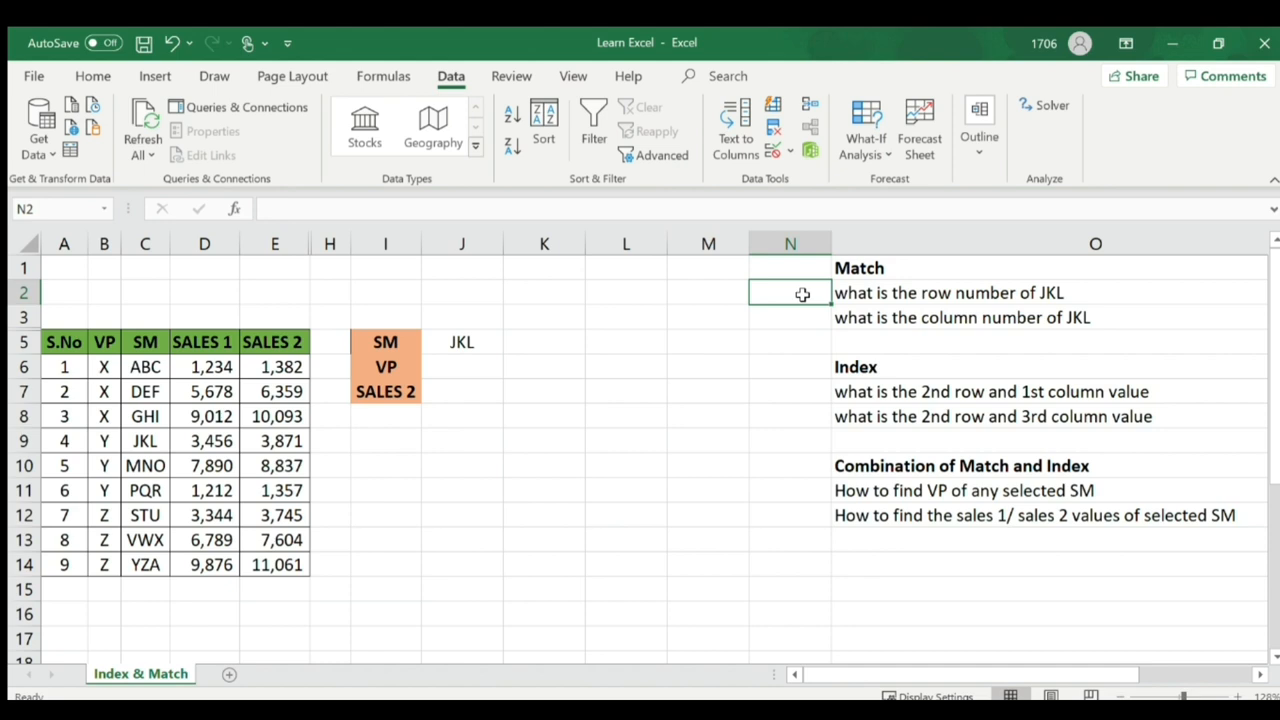
pyautogui.press('Right')
pyautogui.press('Left')
pyautogui.press('Left')
pyautogui.press('Left')
pyautogui.press('Left')
pyautogui.press('Left')
pyautogui.press('Left')
pyautogui.press('Left')
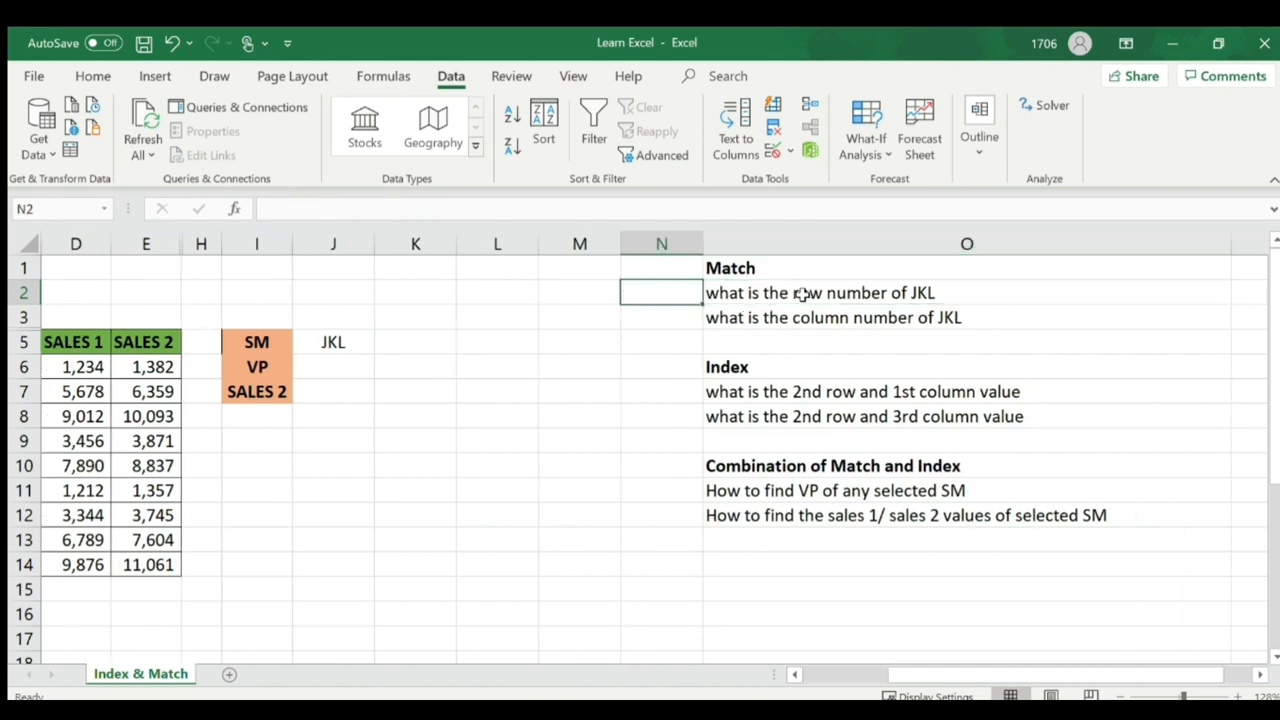
pyautogui.press('Home')
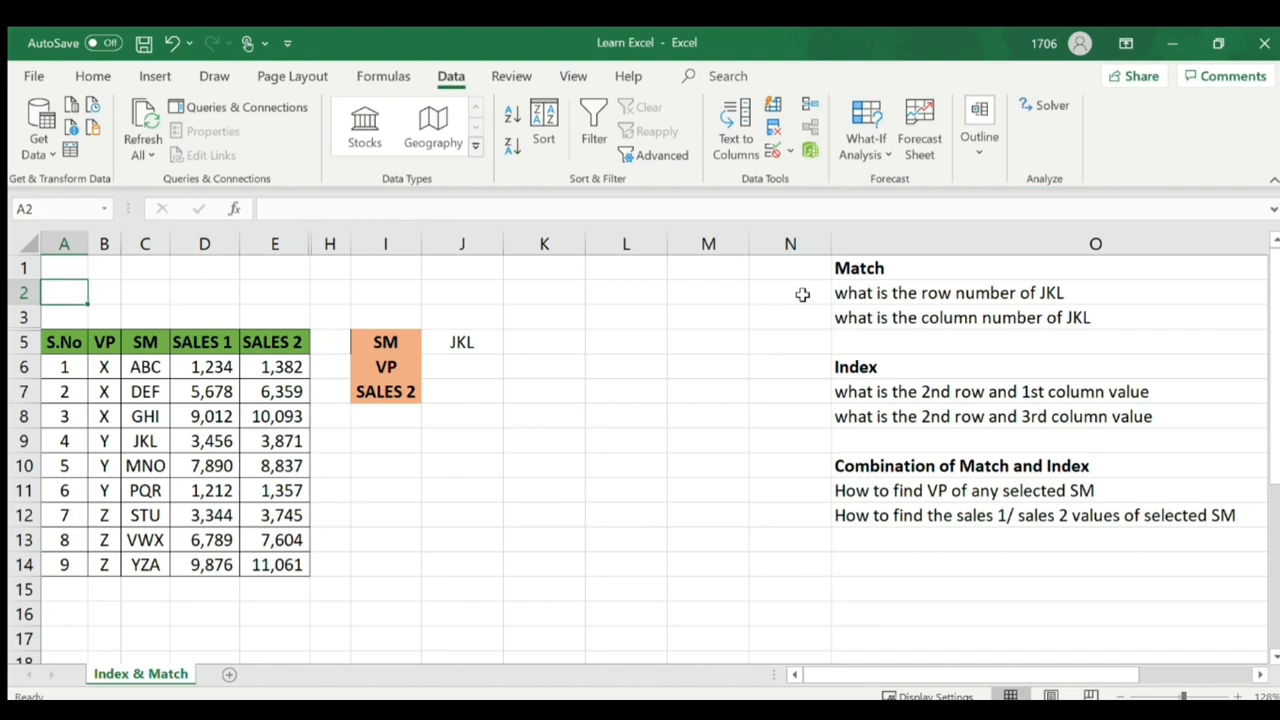
pyautogui.click(802, 294)
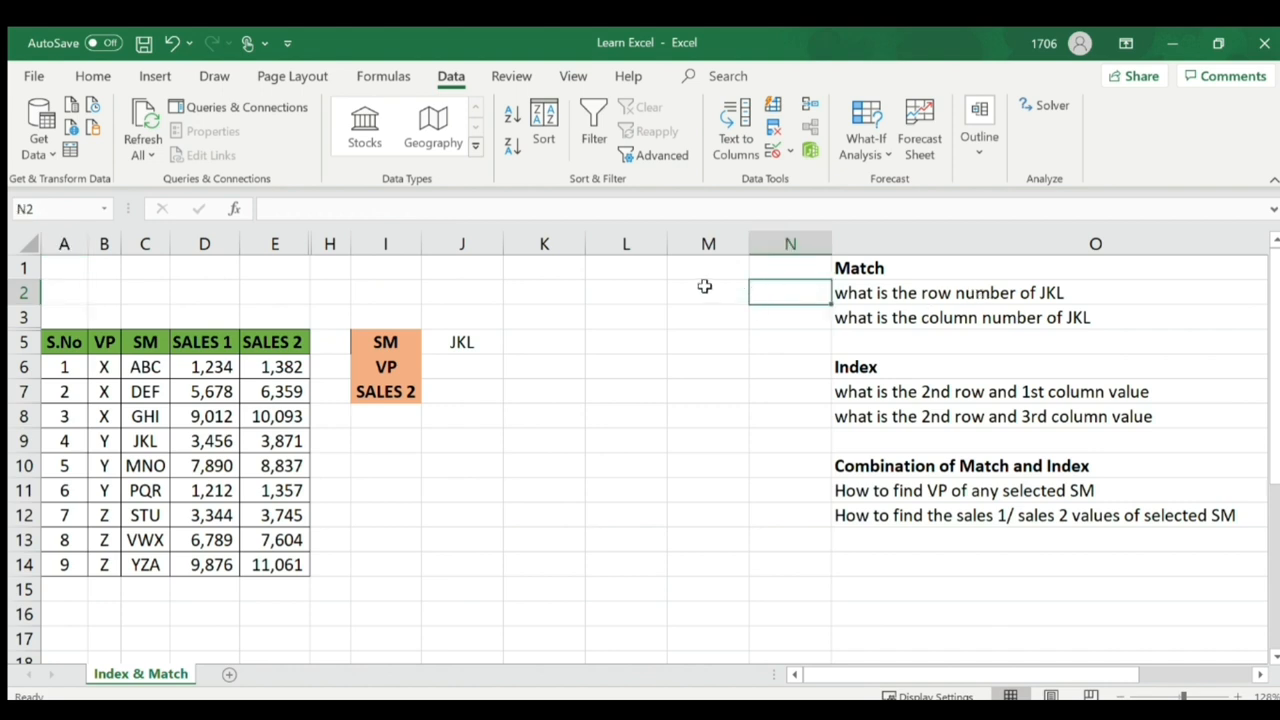
pyautogui.click(637, 294)
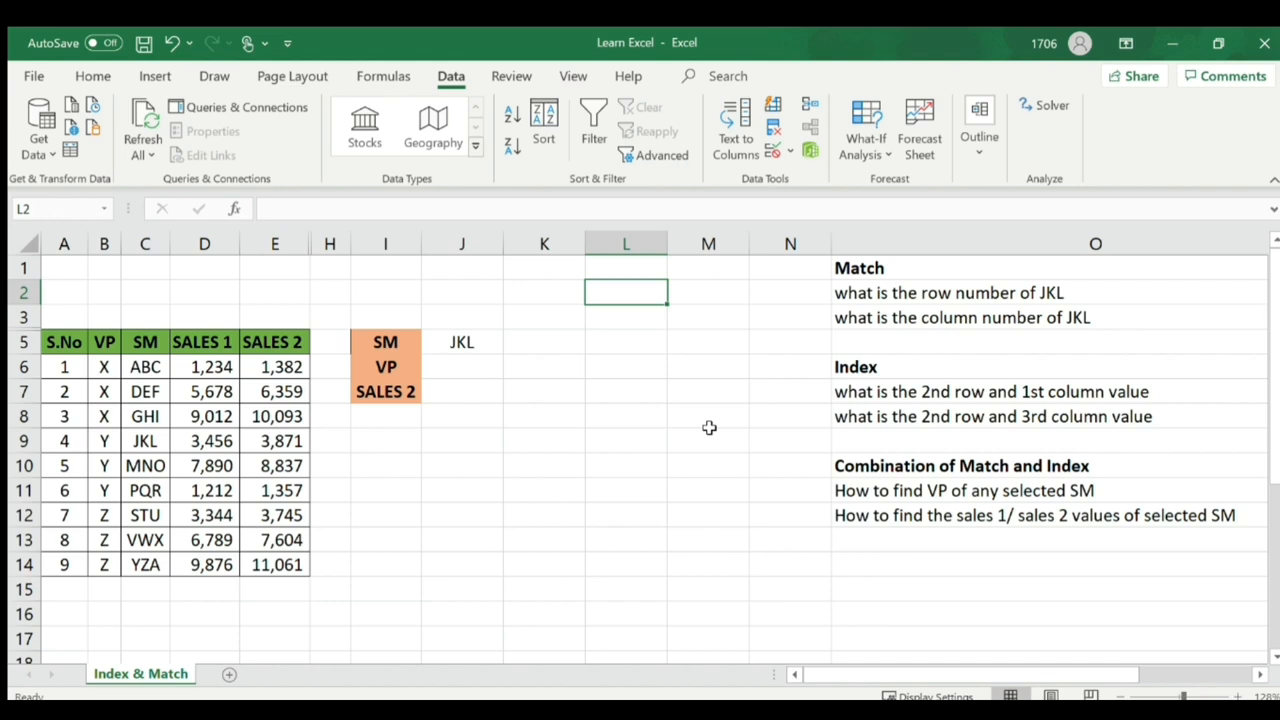
# - Enter =MATCH(J5,C6:C14,0) in L2, returning 4 as JKL's row number
pyautogui.write('=')
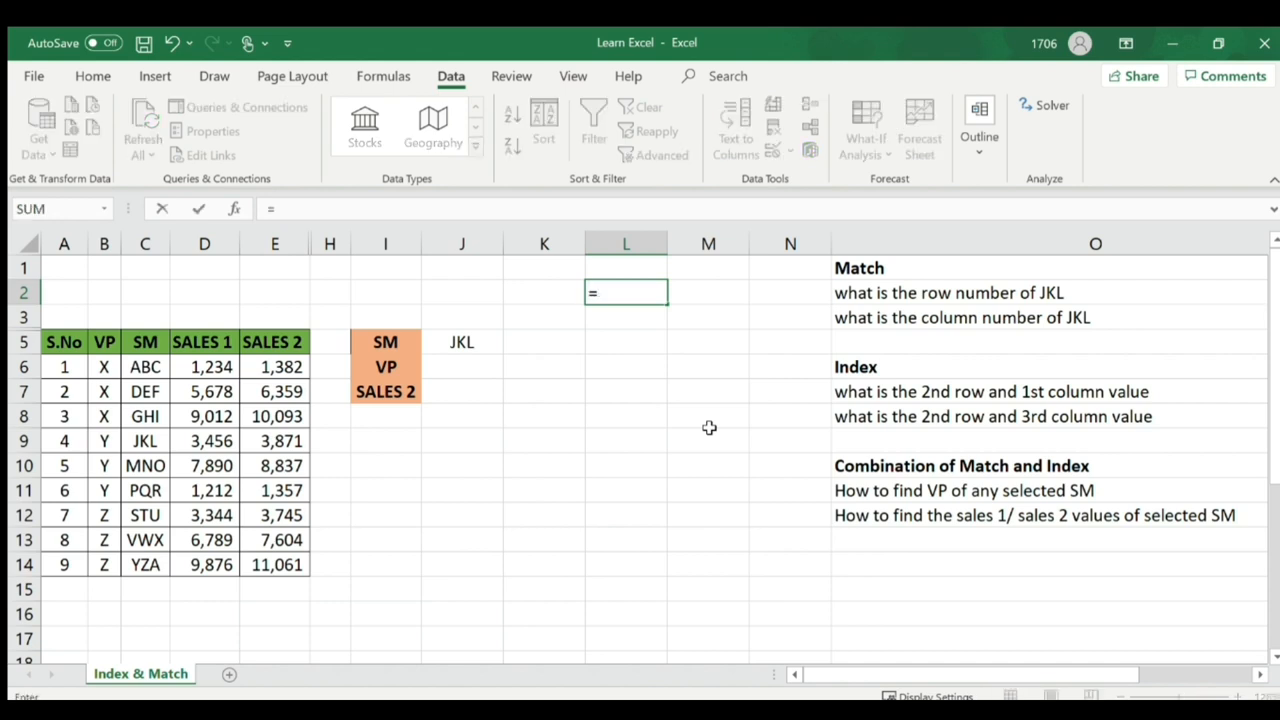
pyautogui.write('match')
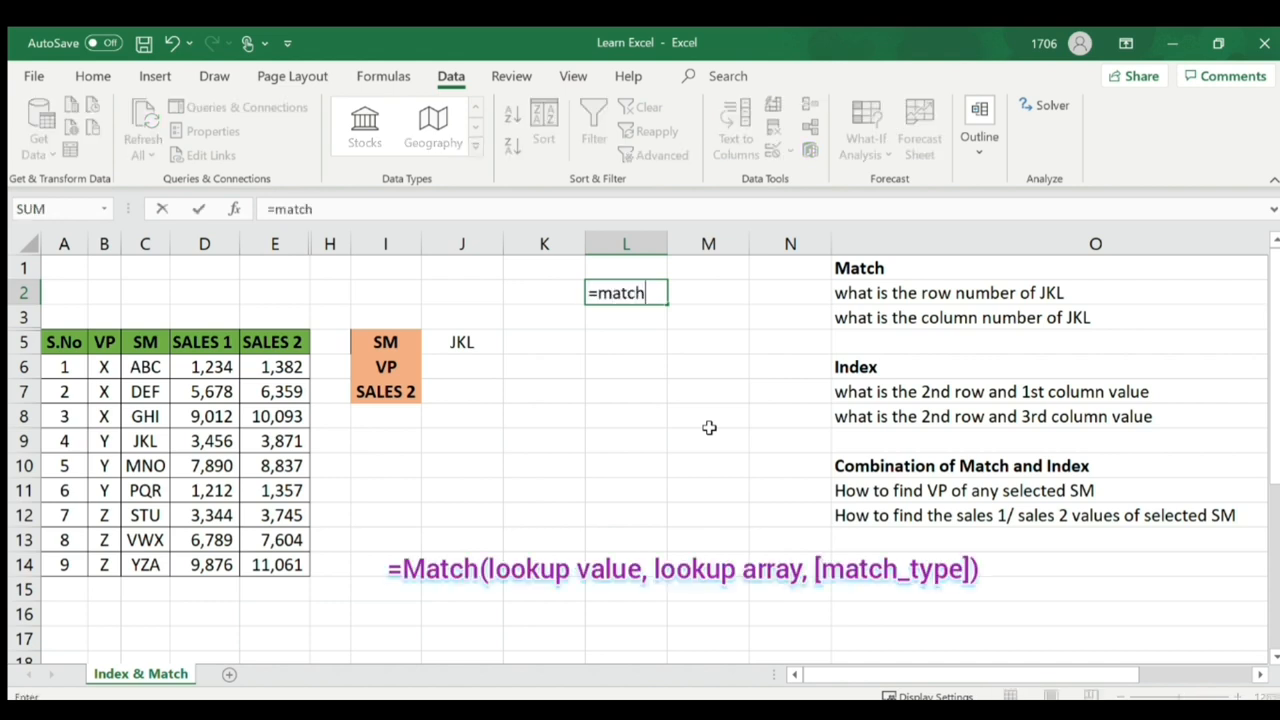
pyautogui.write('(')
pyautogui.click(463, 343)
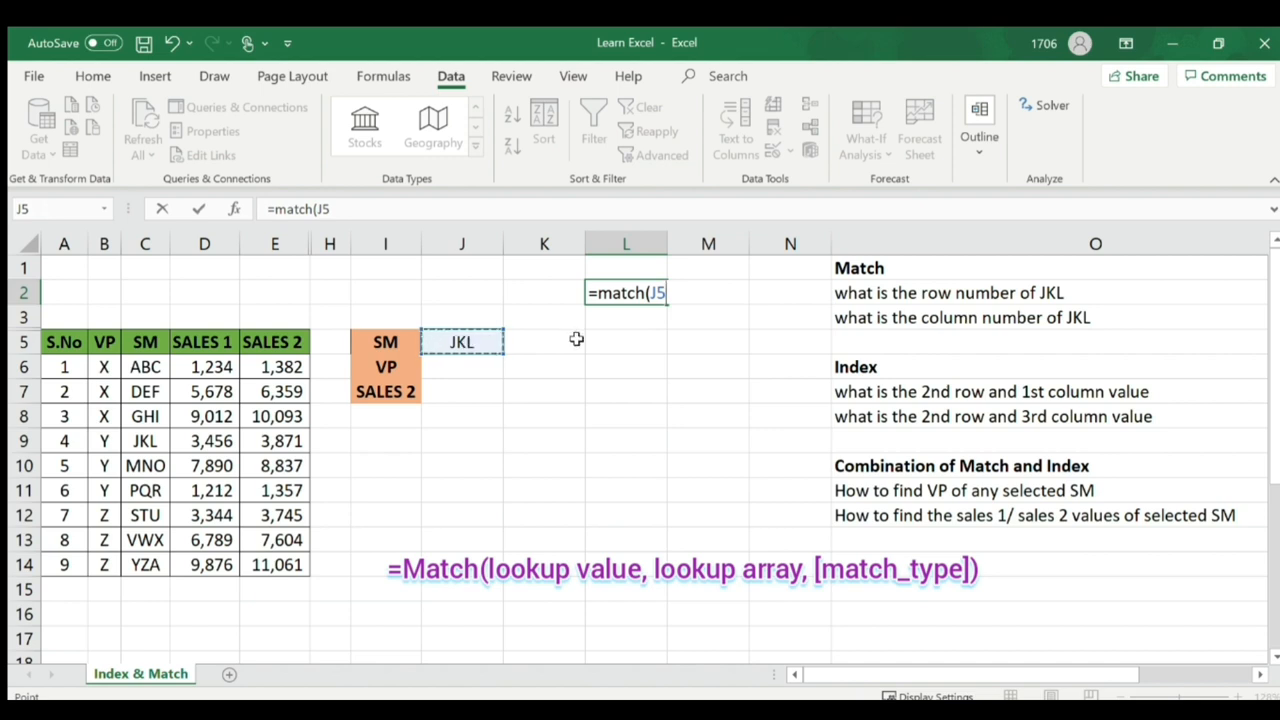
pyautogui.write(',')
pyautogui.moveTo(143, 367); pyautogui.dragTo(145, 564)
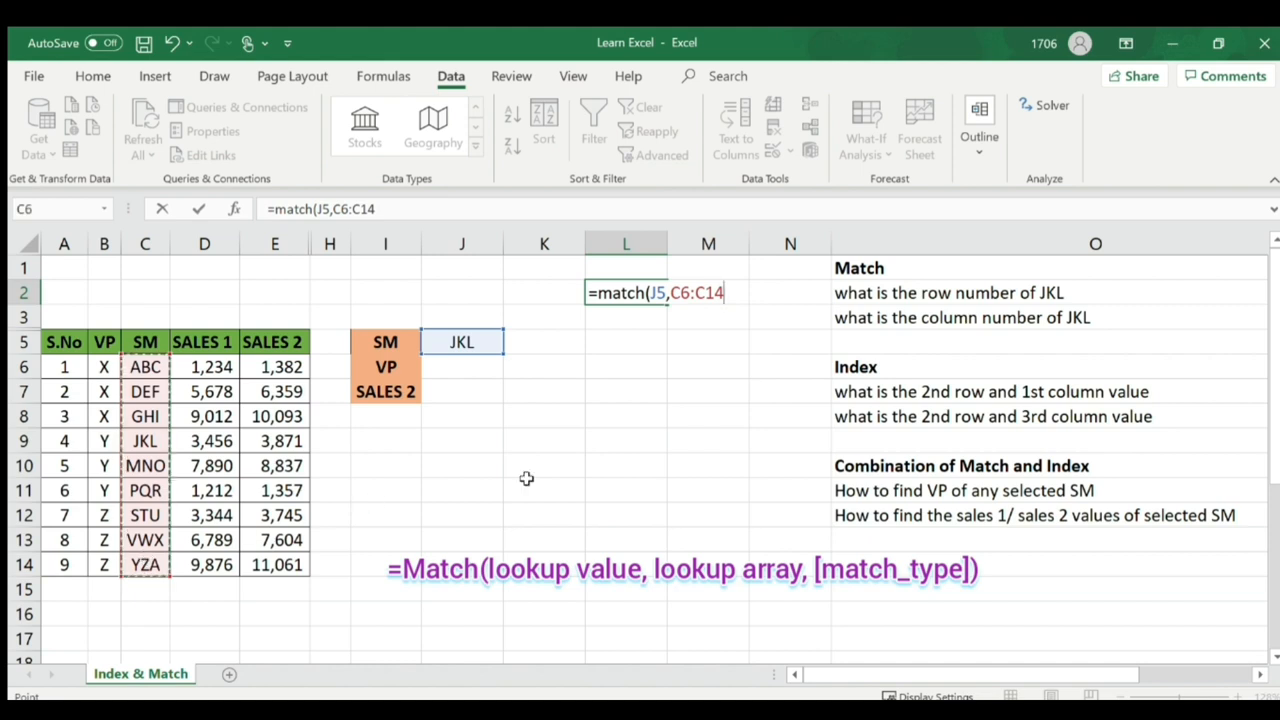
pyautogui.write(',')
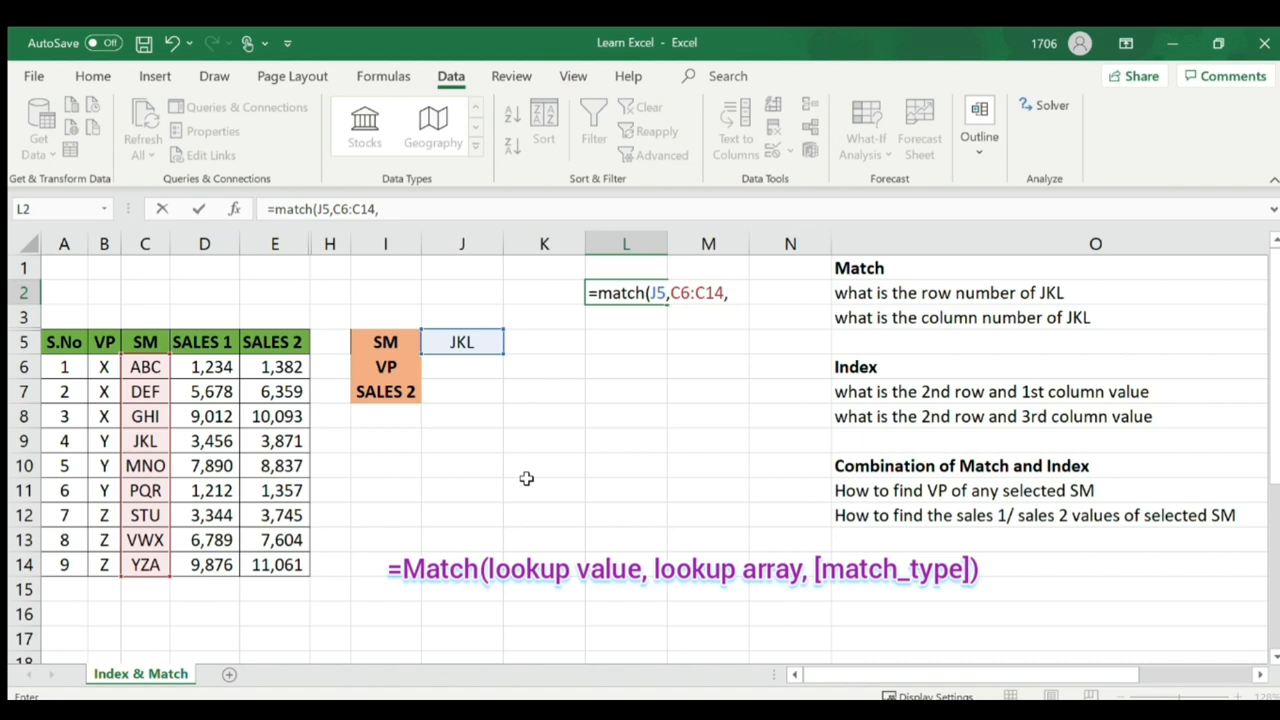
pyautogui.write('0)')
pyautogui.press('Return')
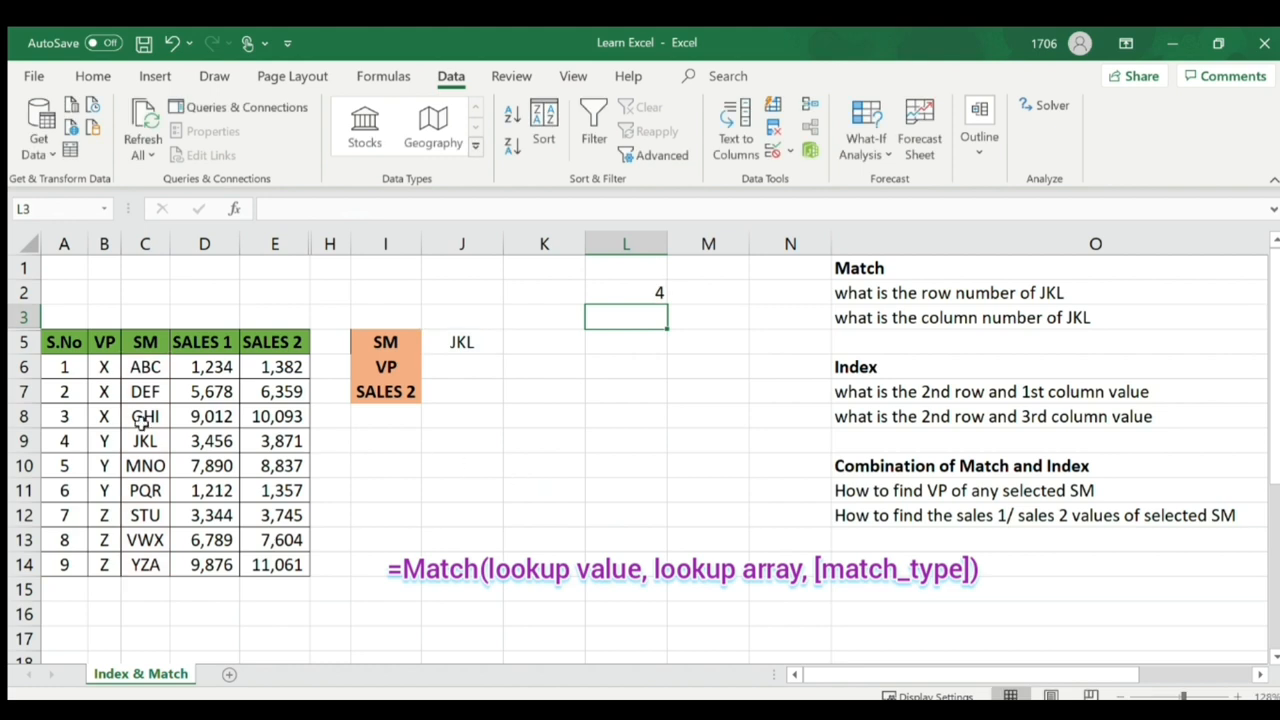
# - Enter =MATCH(J5,A9:E9,0) in L3 to get JKL's column number, 3
pyautogui.click(30, 441)
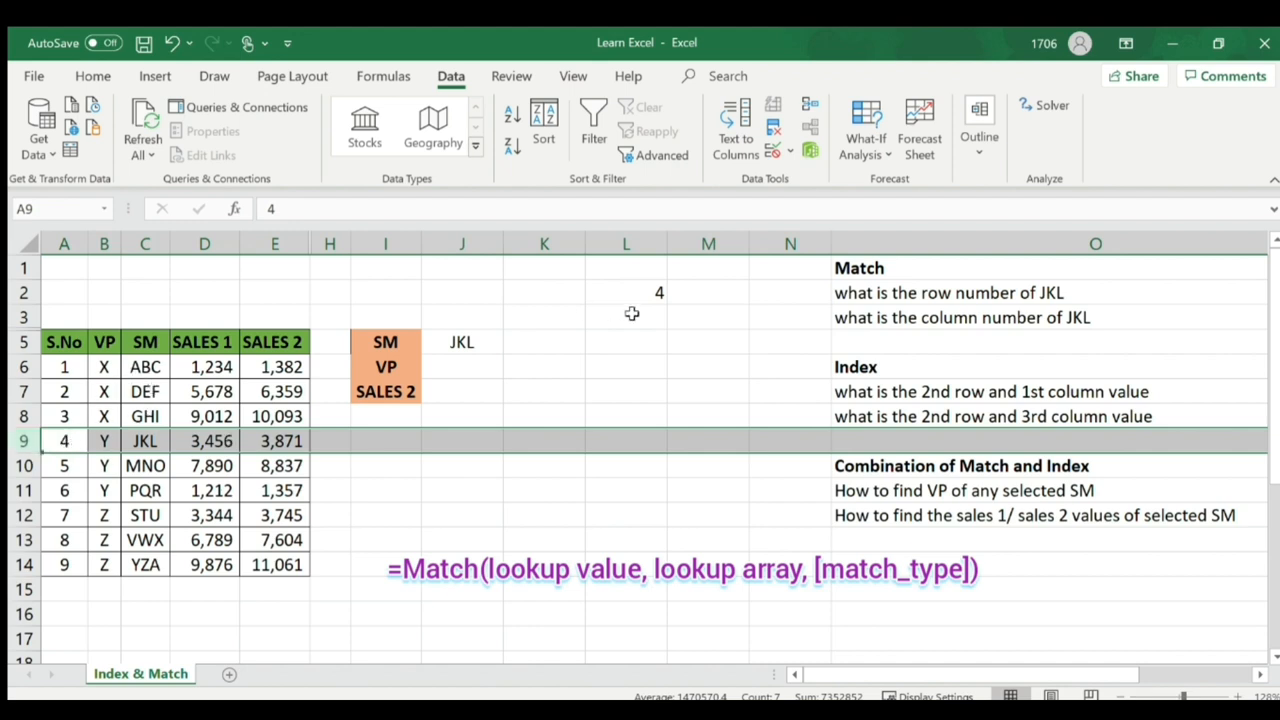
pyautogui.click(638, 319)
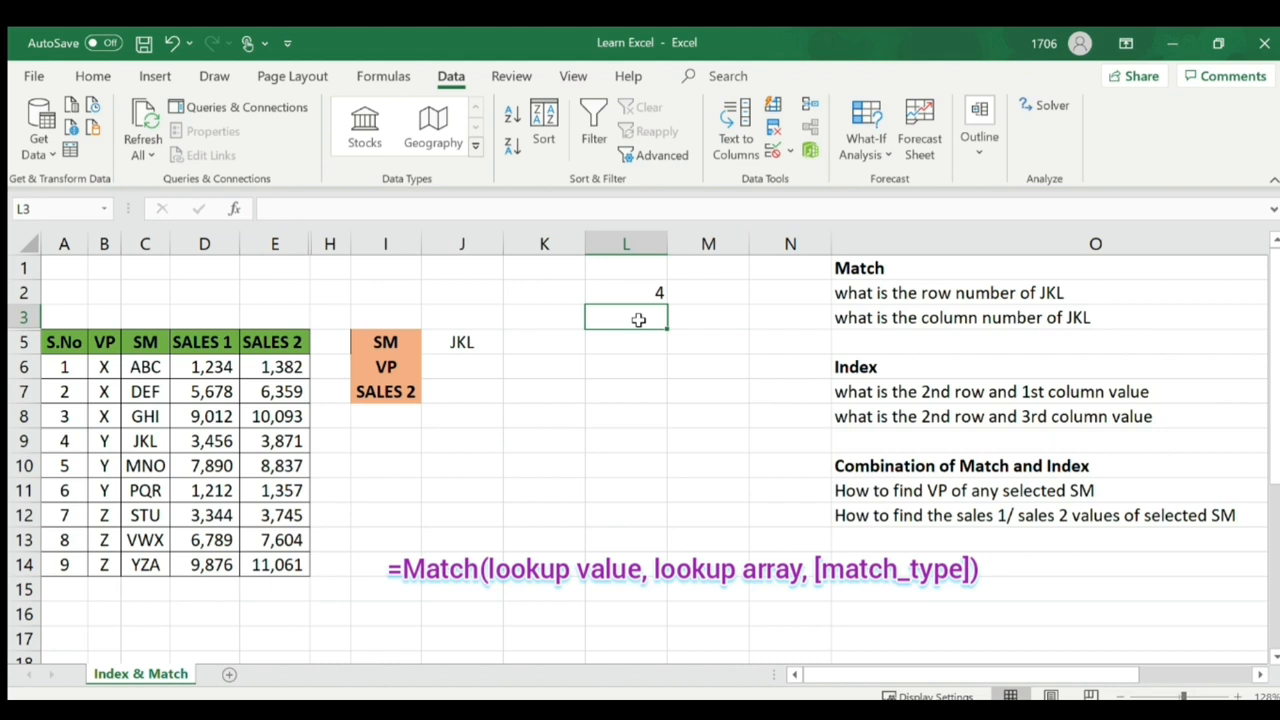
pyautogui.write('=match')
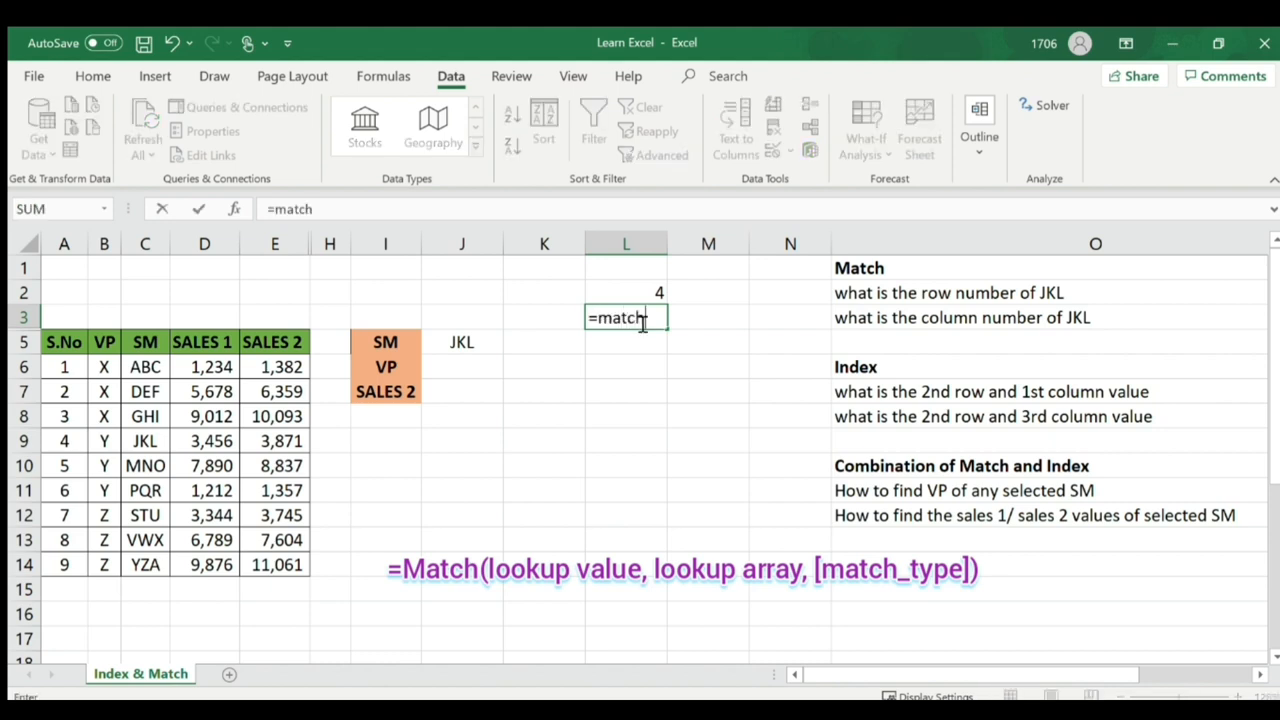
pyautogui.write('(')
pyautogui.click(458, 340)
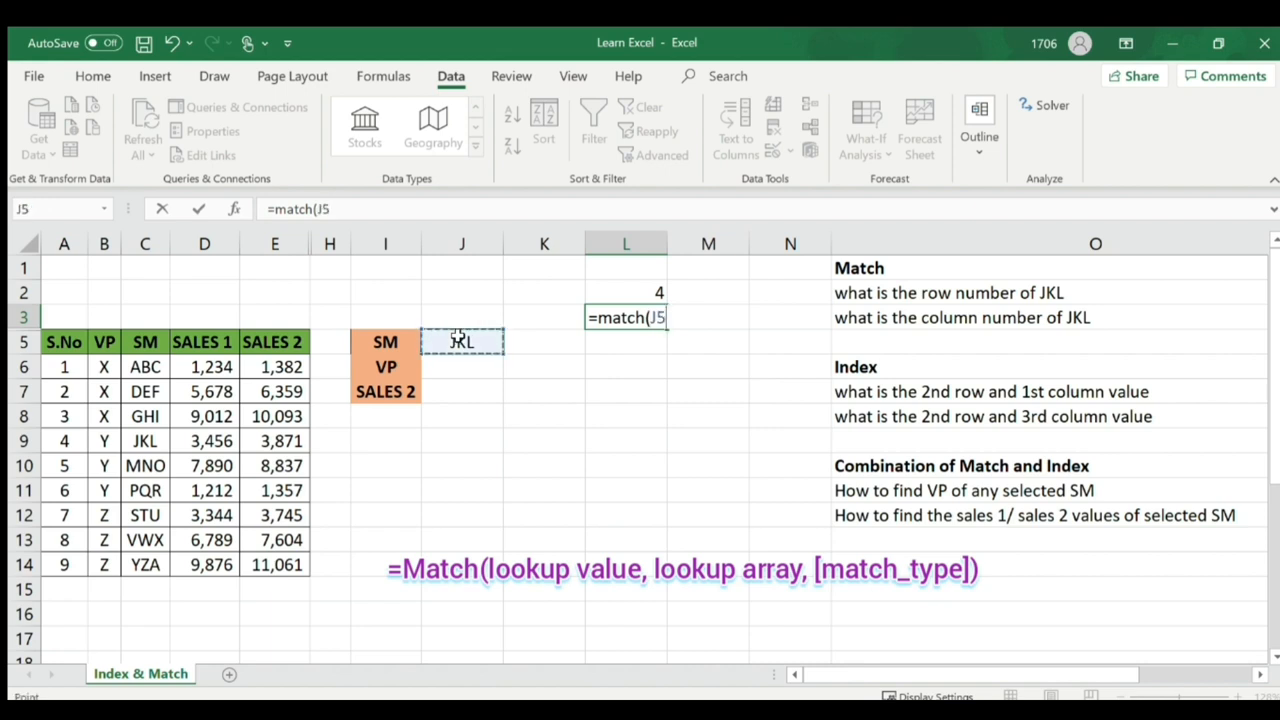
pyautogui.write(',')
pyautogui.click(58, 441)
pyautogui.moveTo(58, 441); pyautogui.dragTo(280, 443)
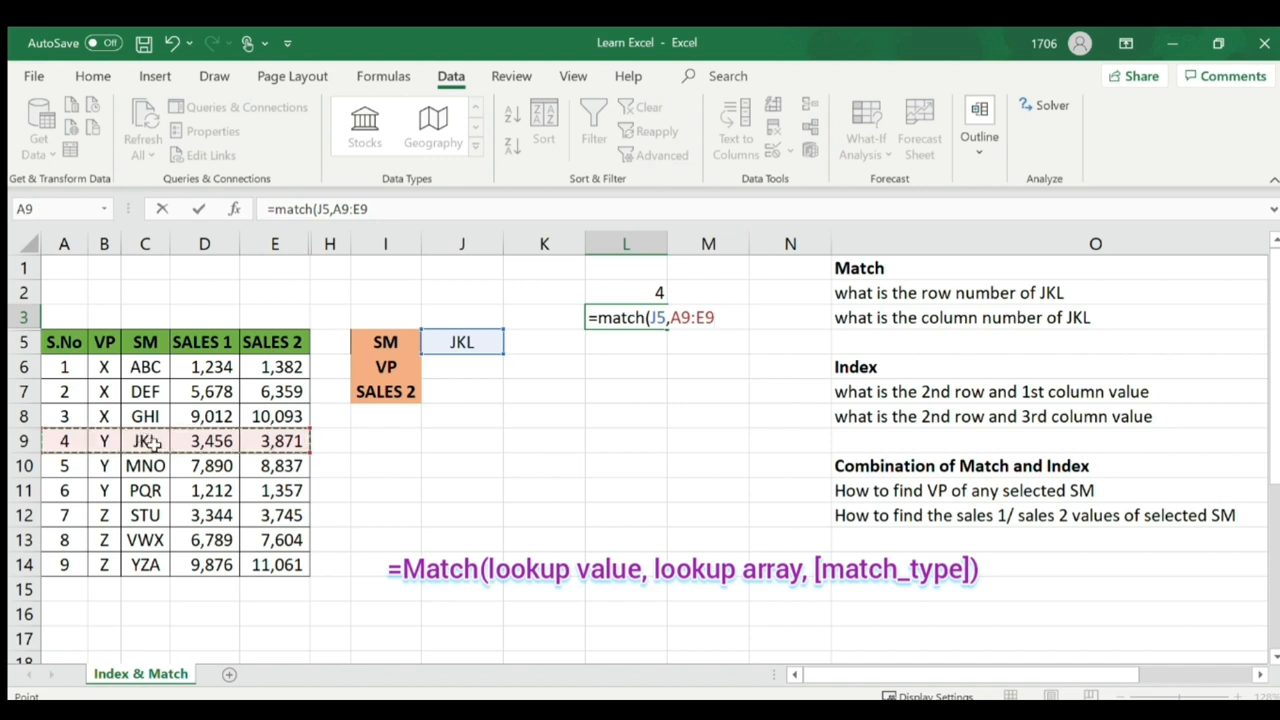
pyautogui.write(',0')
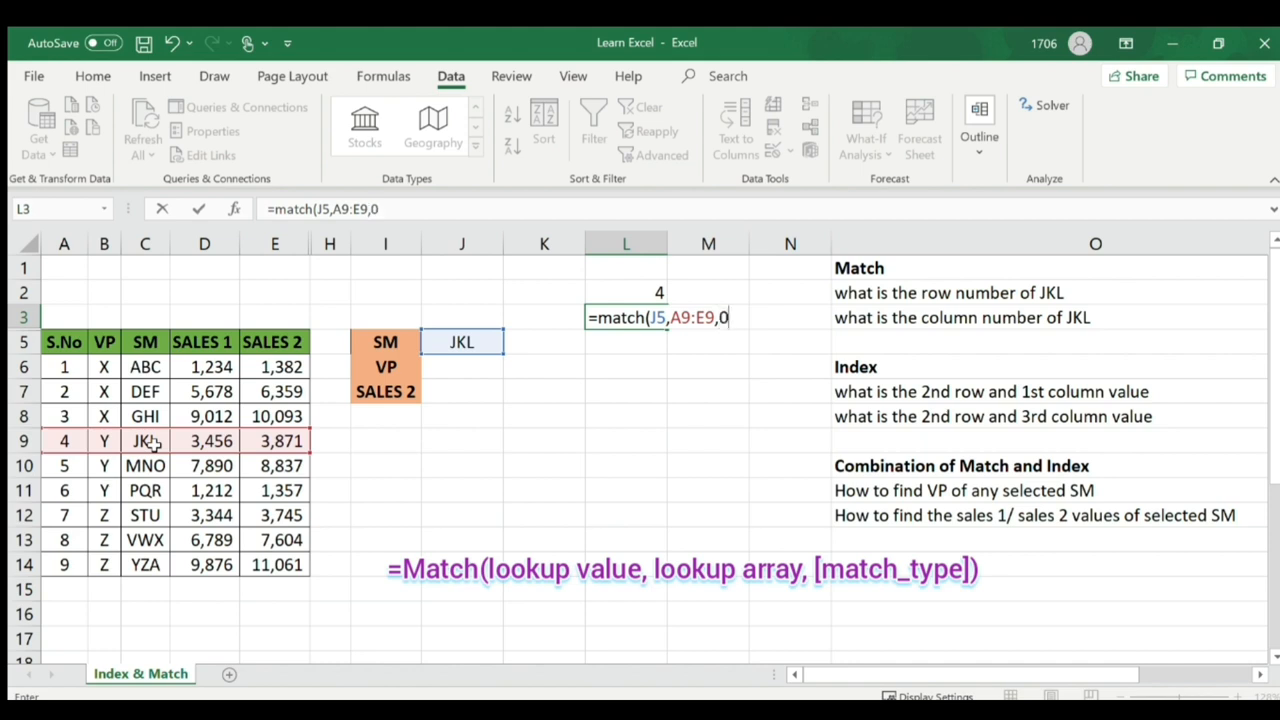
pyautogui.write(')')
pyautogui.press('Return')
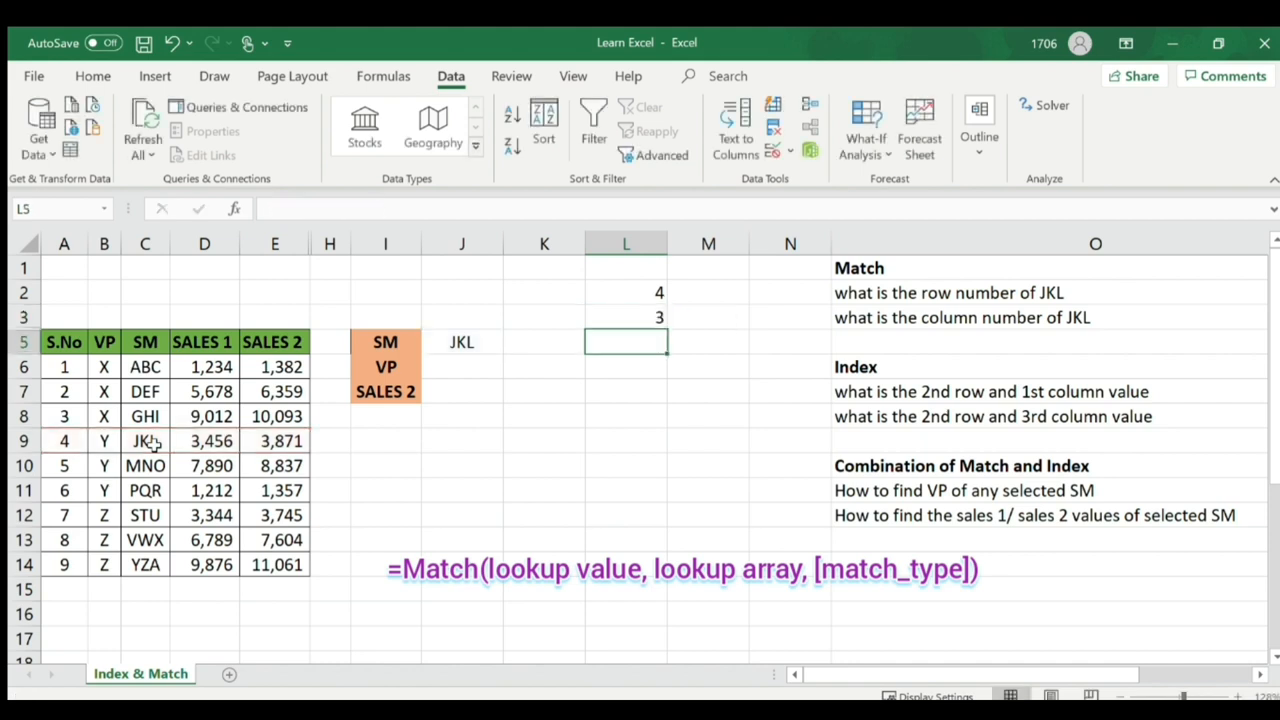
# - Switch the chosen SM in J5 to ABC, making L2 show 1 and L3 #N/A
pyautogui.press('Up')
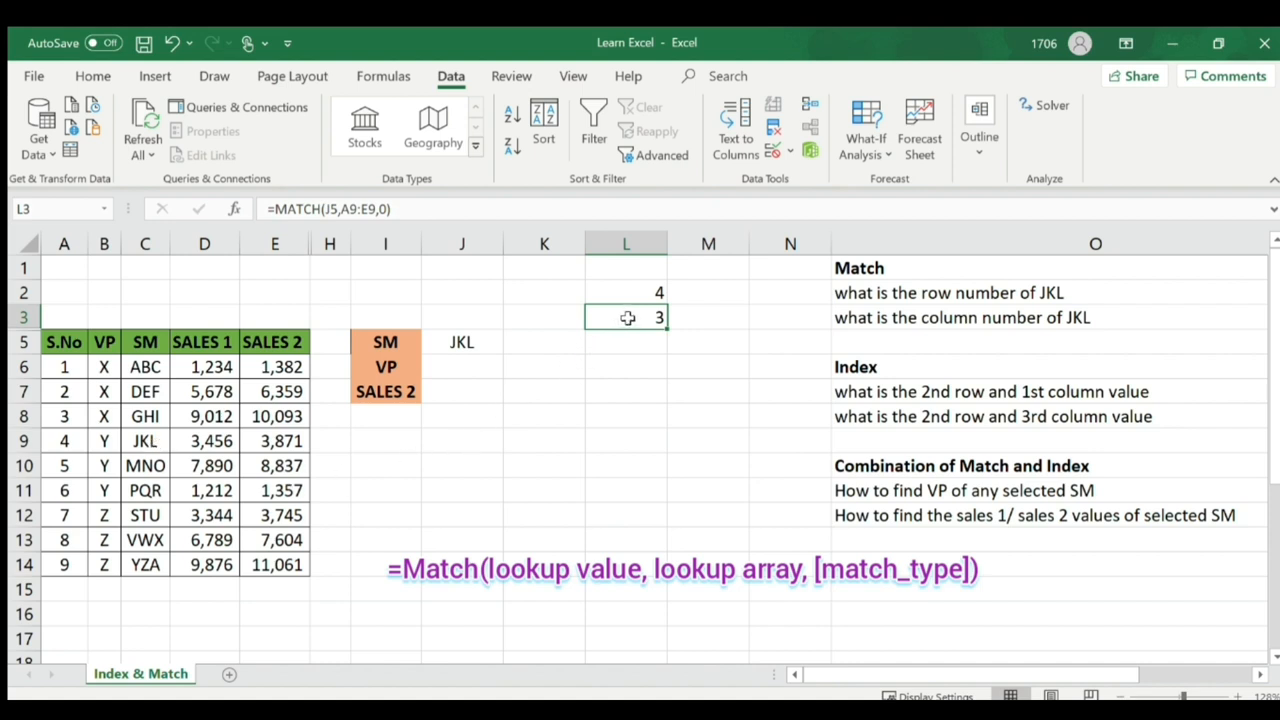
pyautogui.click(461, 342)
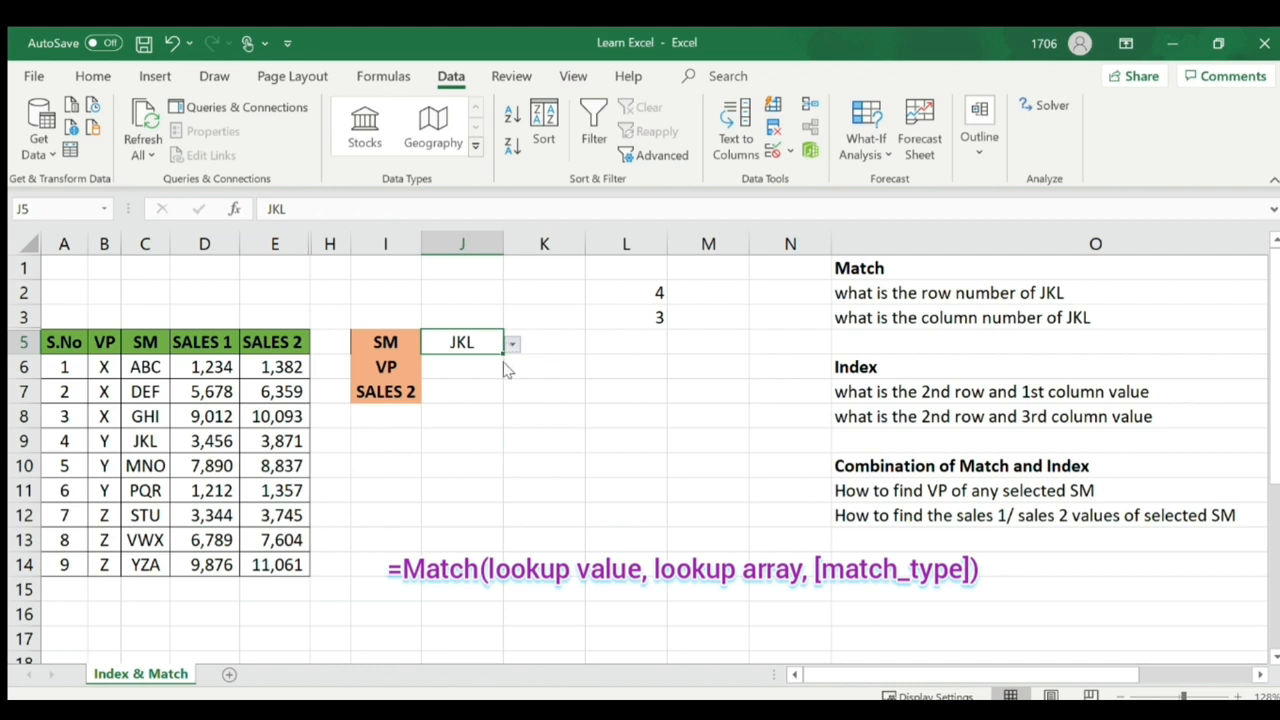
pyautogui.click(435, 359)
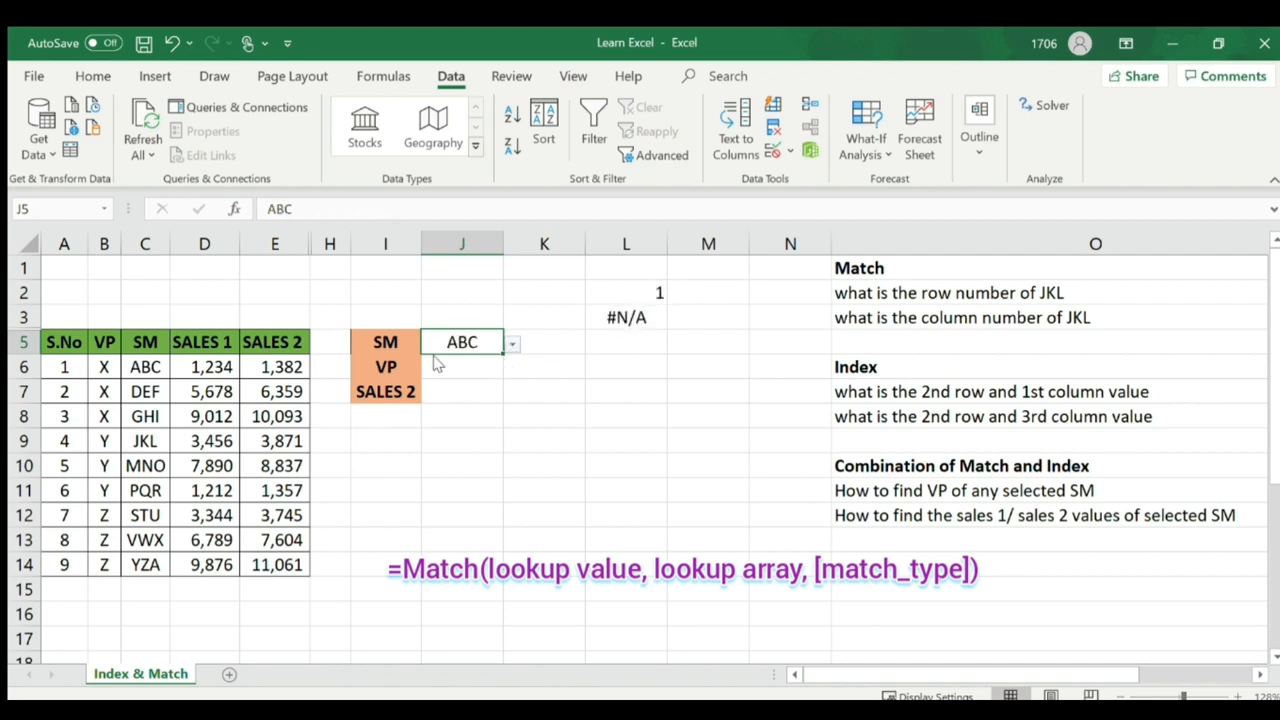
# - Repoint L3's MATCH range from A9:E9 to A6:E6 so it returns 3 for ABC
pyautogui.click(148, 366)
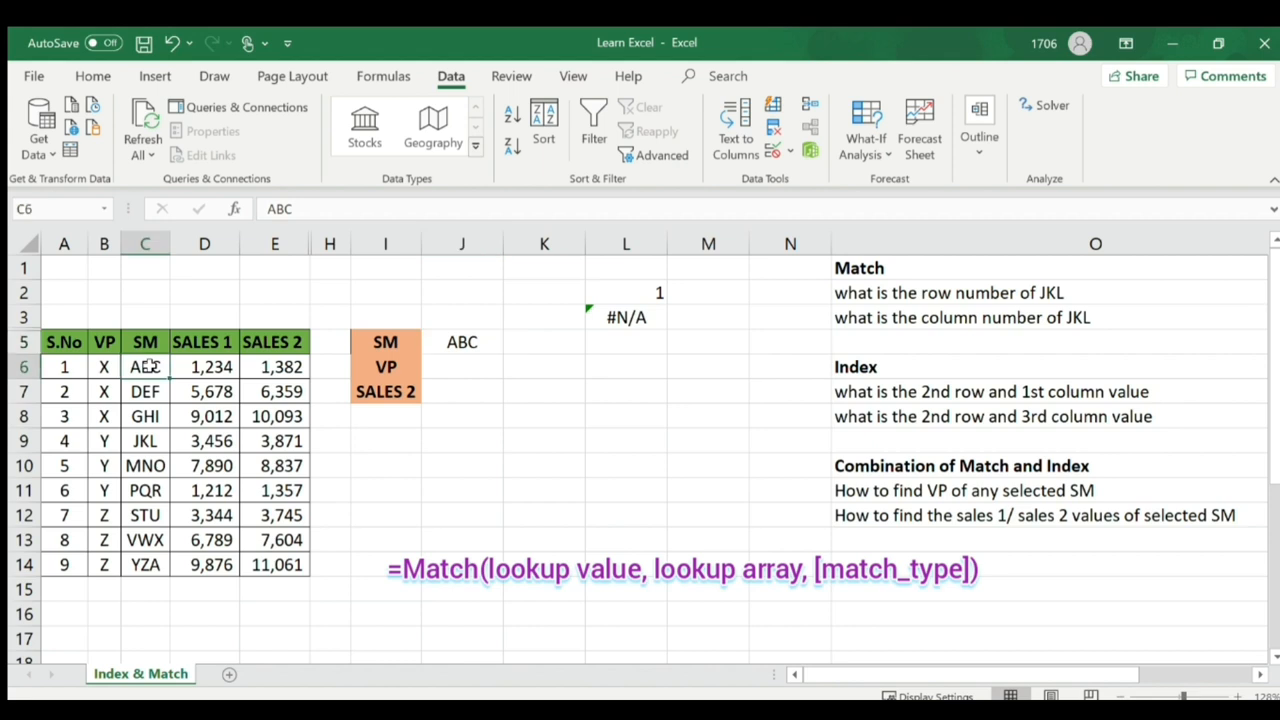
pyautogui.click(620, 293)
pyautogui.doubleClick(627, 317)
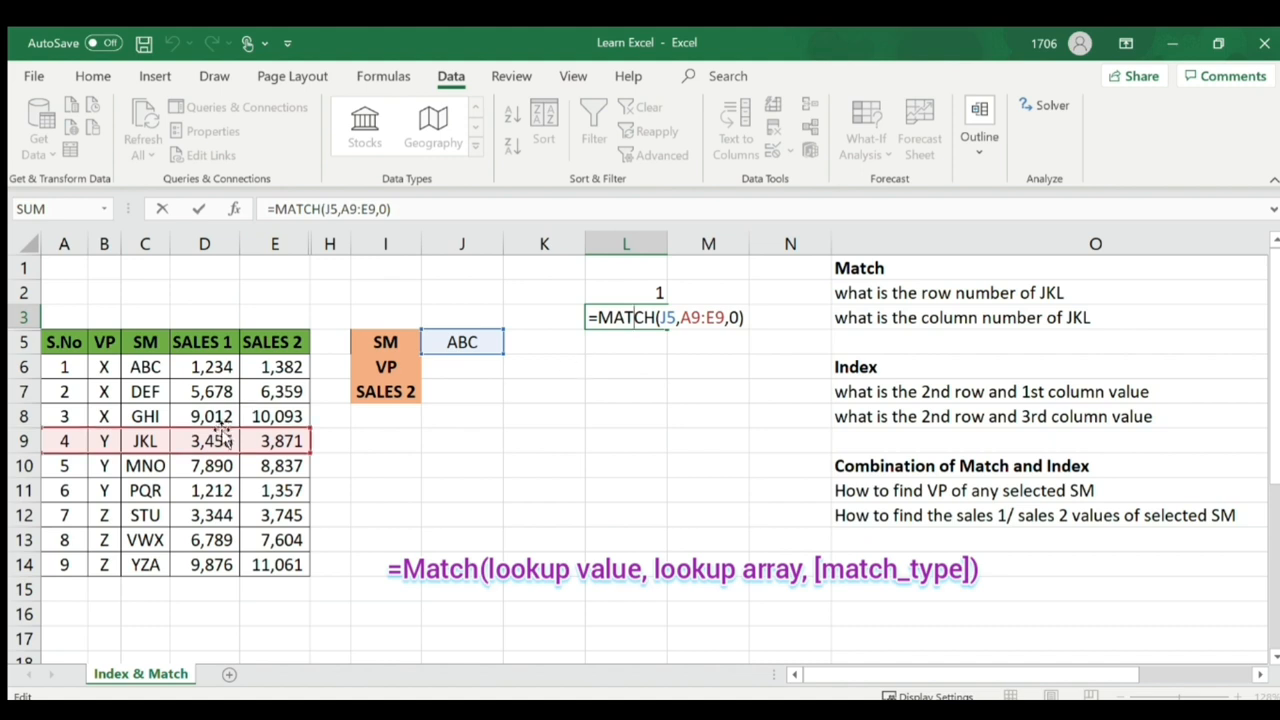
pyautogui.moveTo(220, 440); pyautogui.dragTo(226, 365)
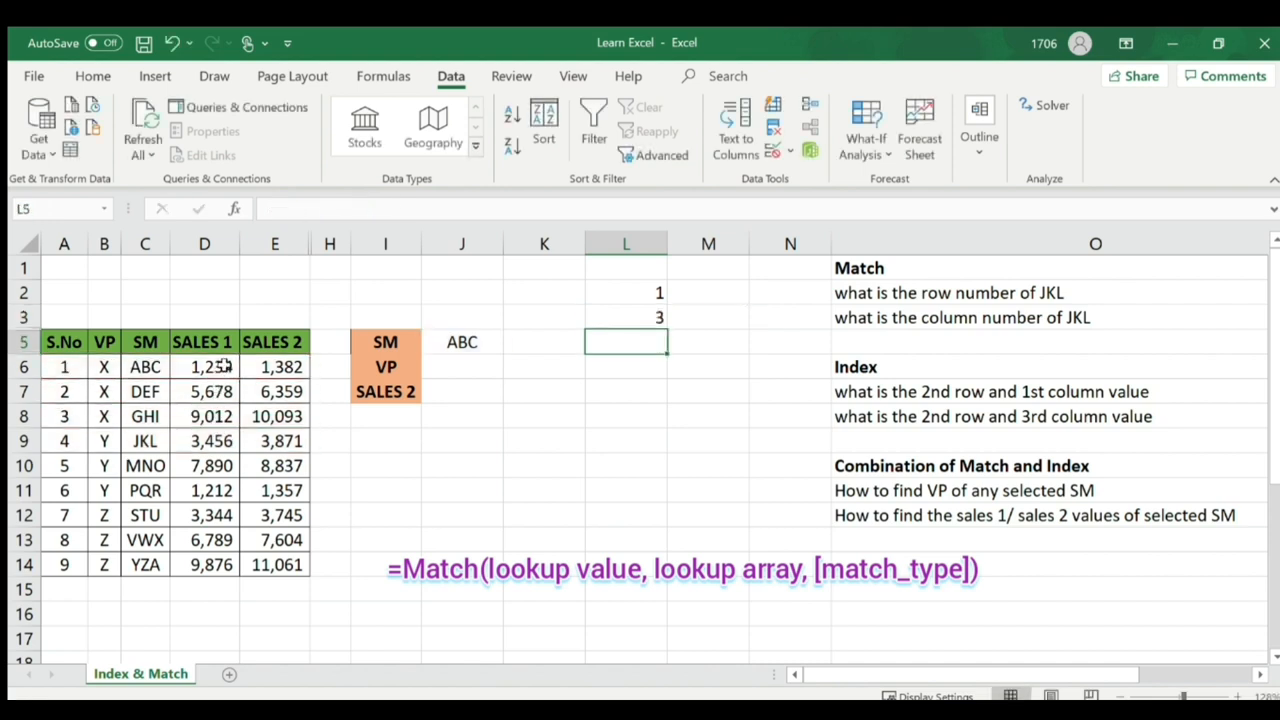
pyautogui.click(634, 317)
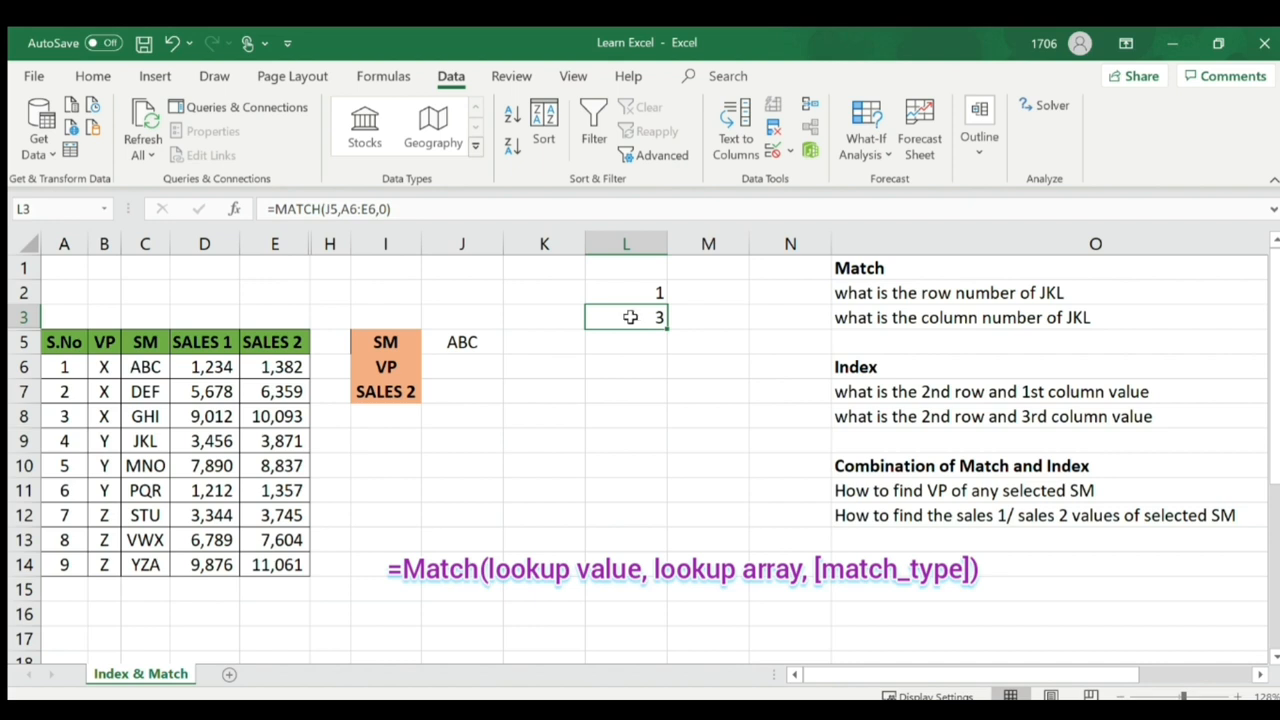
pyautogui.click(158, 366)
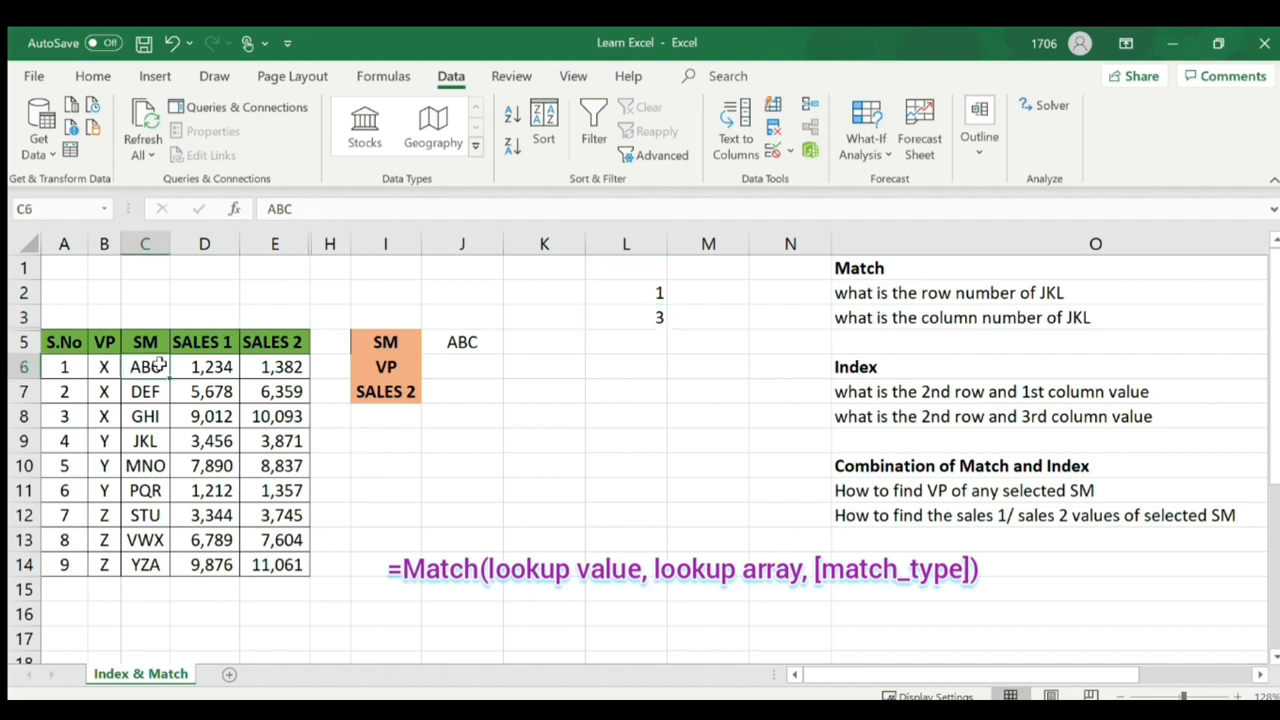
pyautogui.click(644, 388)
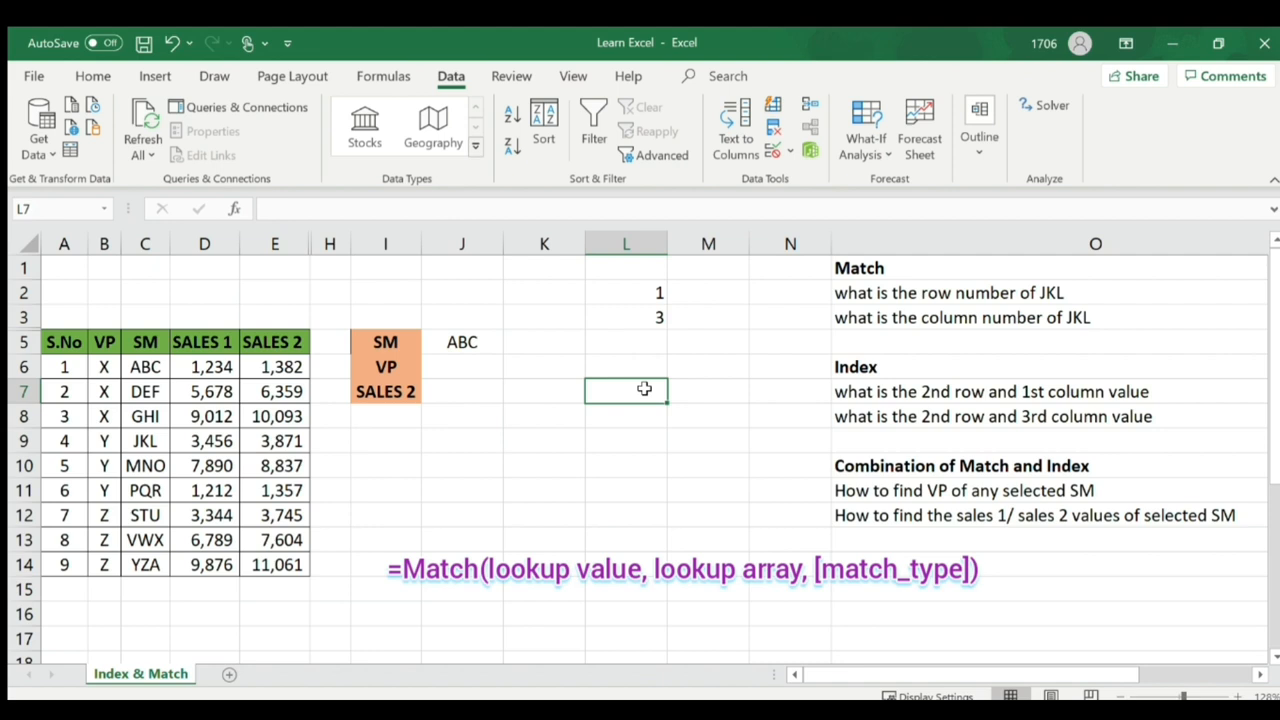
pyautogui.click(862, 396)
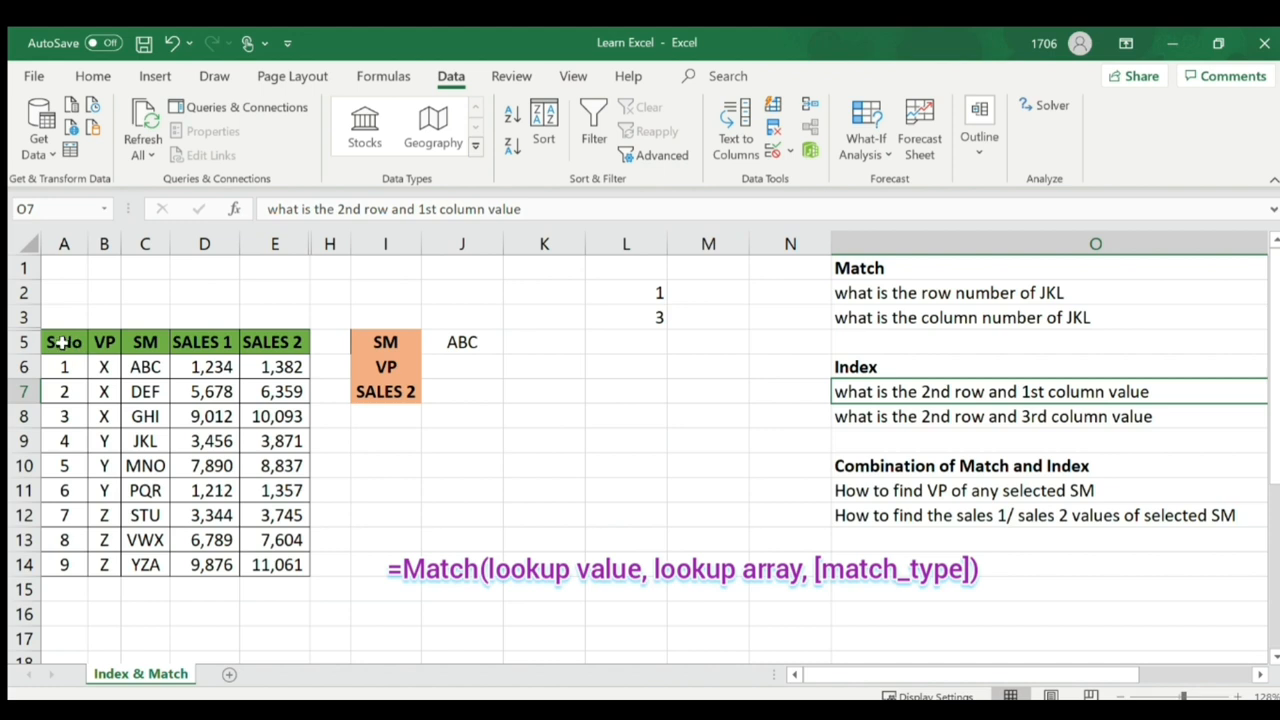
pyautogui.moveTo(62, 342); pyautogui.dragTo(281, 566)
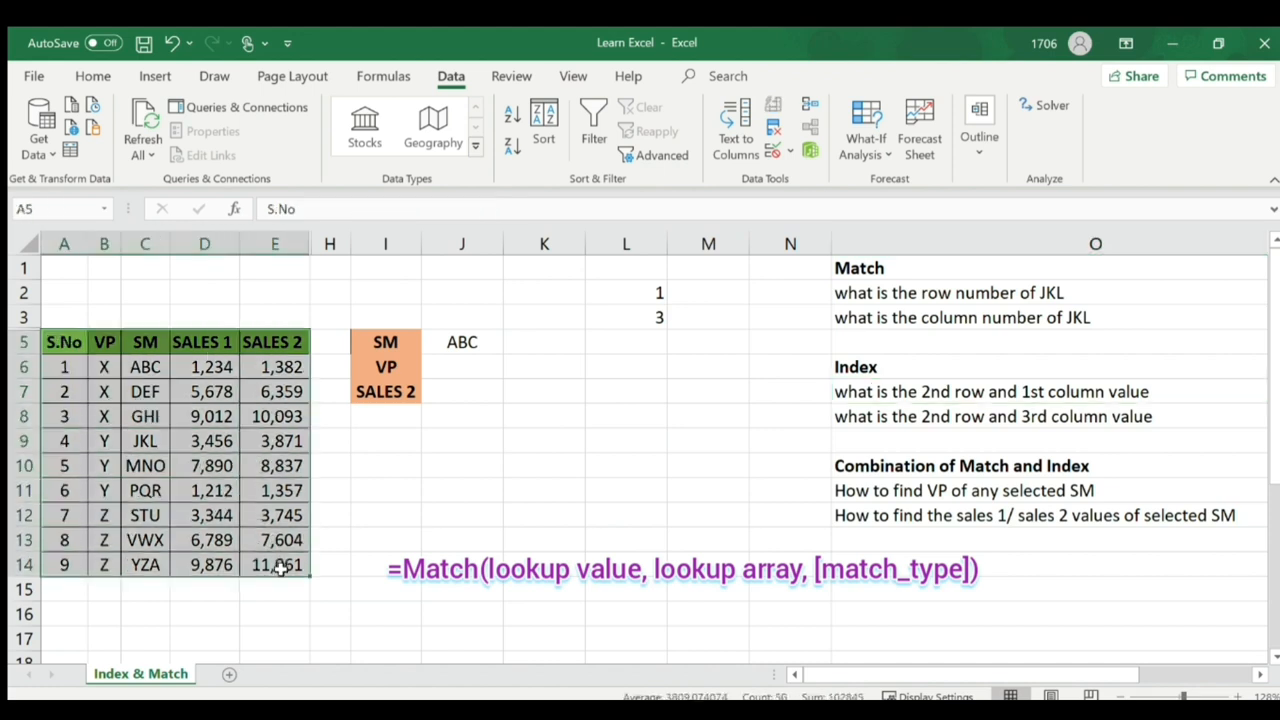
pyautogui.click(27, 393)
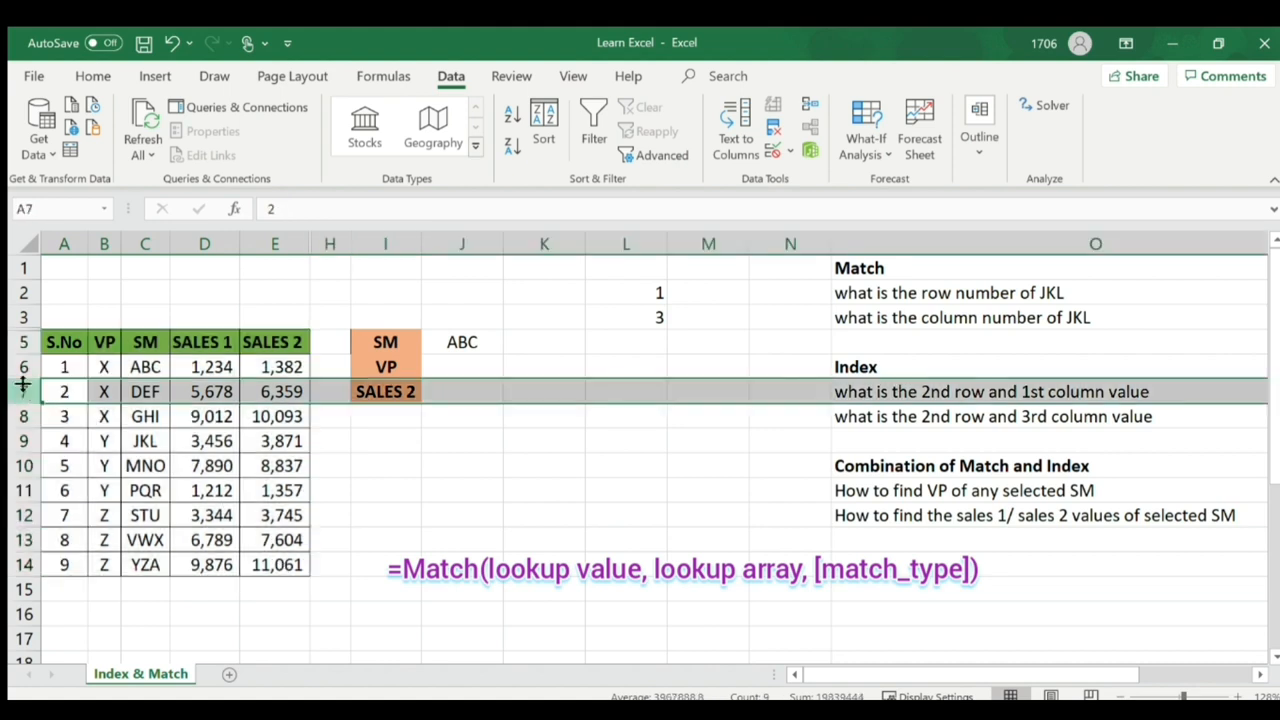
pyautogui.click(27, 368)
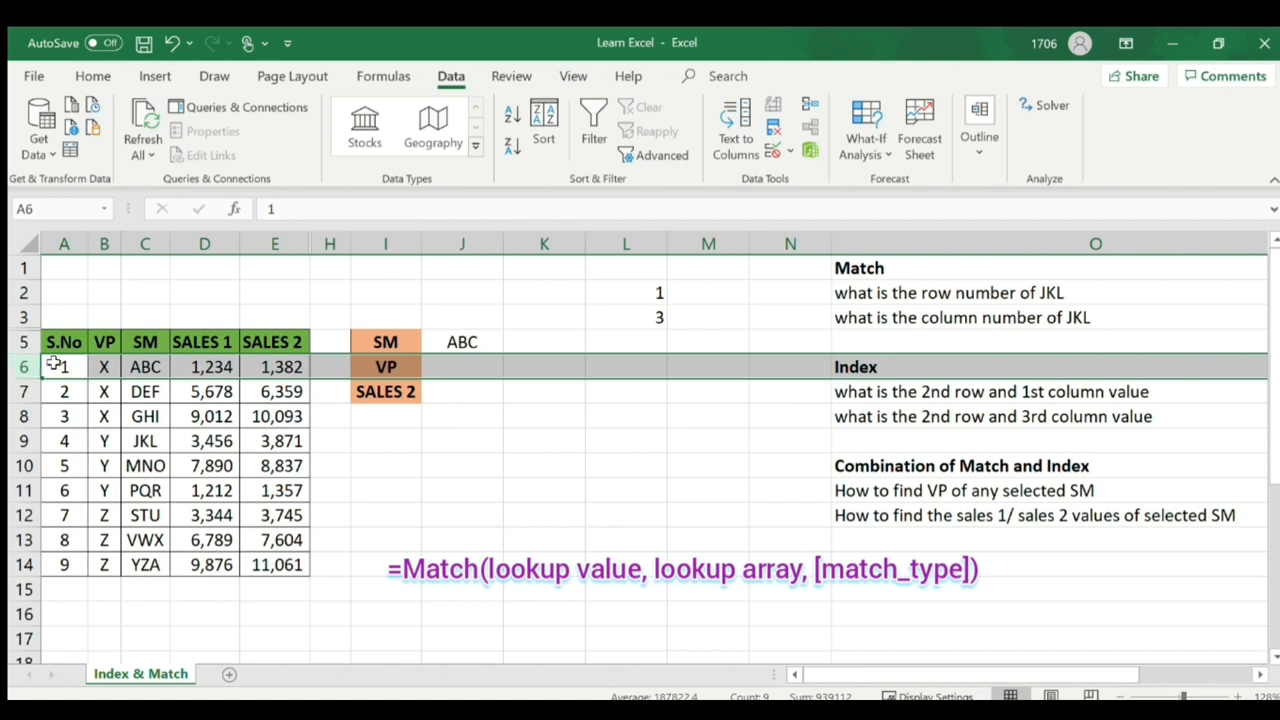
pyautogui.moveTo(62, 368); pyautogui.dragTo(276, 569)
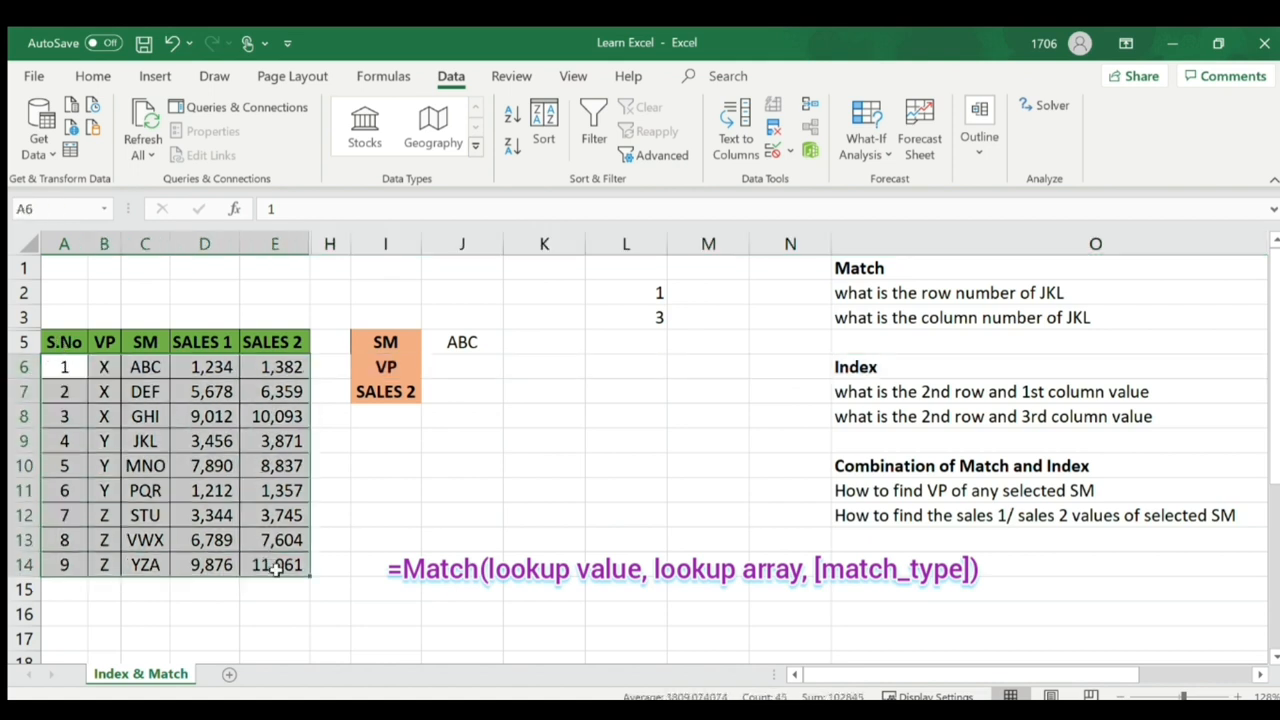
pyautogui.click(27, 392)
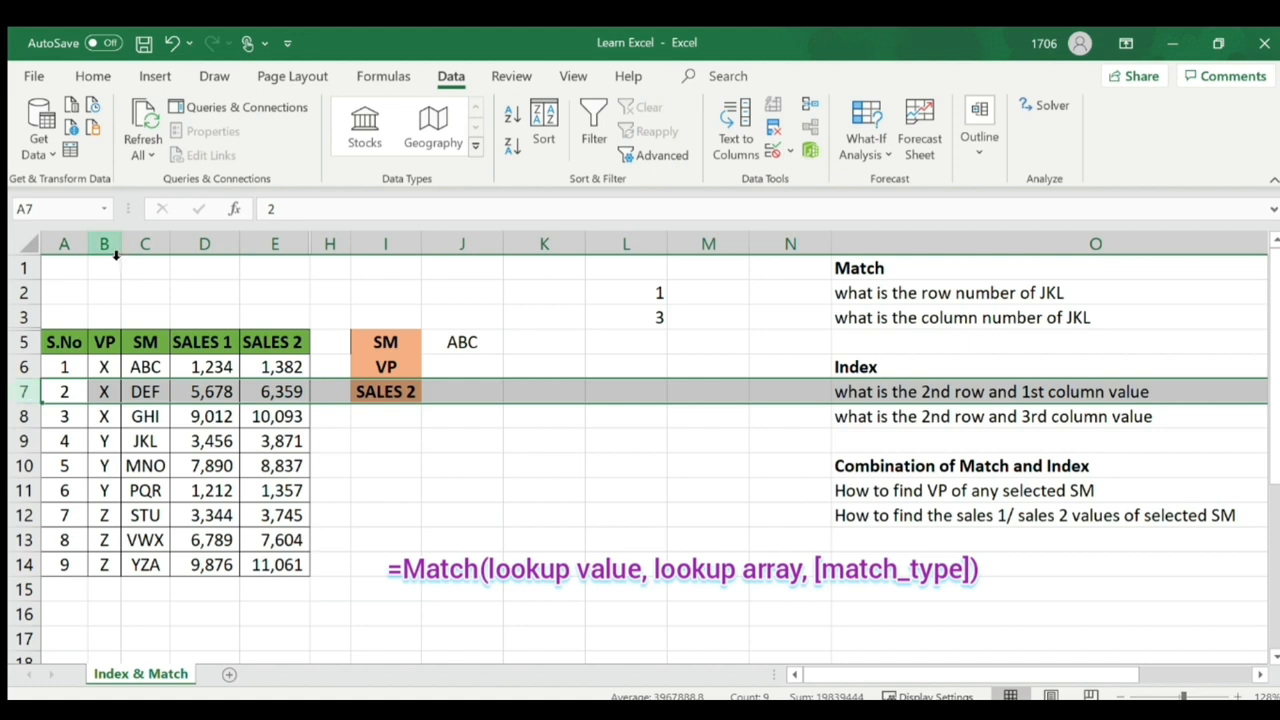
pyautogui.click(68, 244)
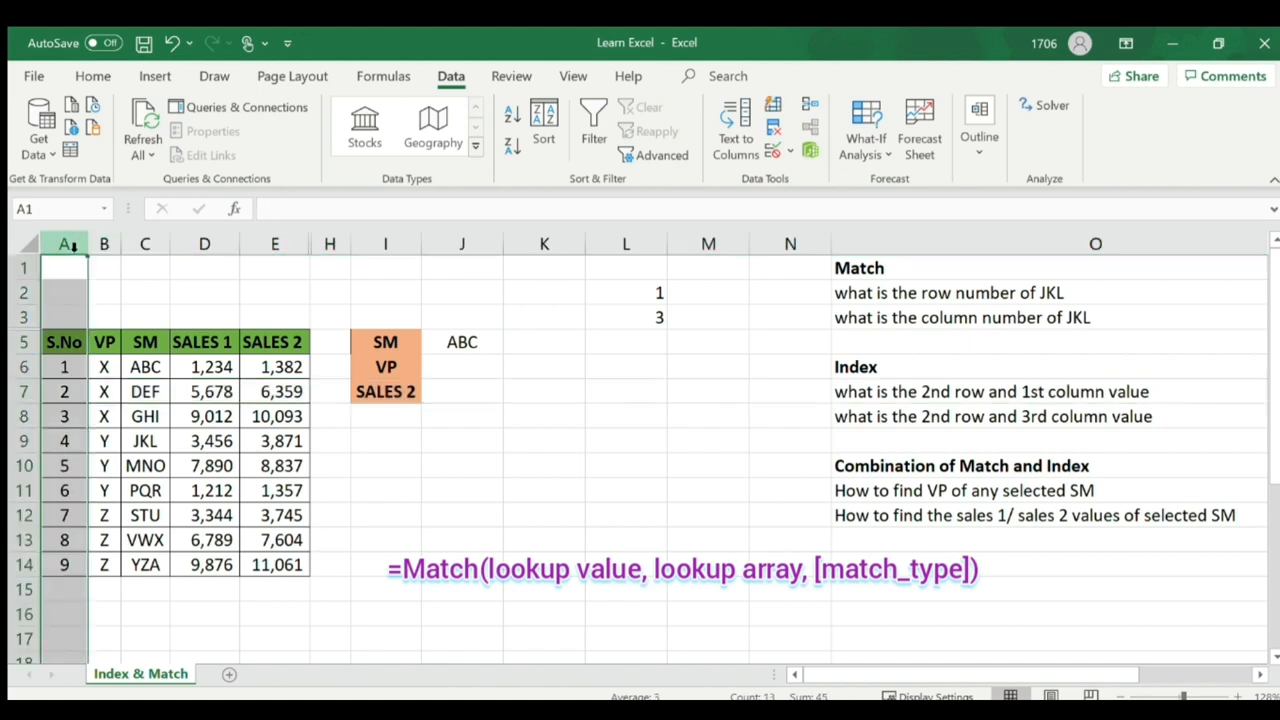
pyautogui.click(641, 390)
# - Enter =INDEX(C6:E14,2,1) in L7, which returns DEF
pyautogui.write('=')
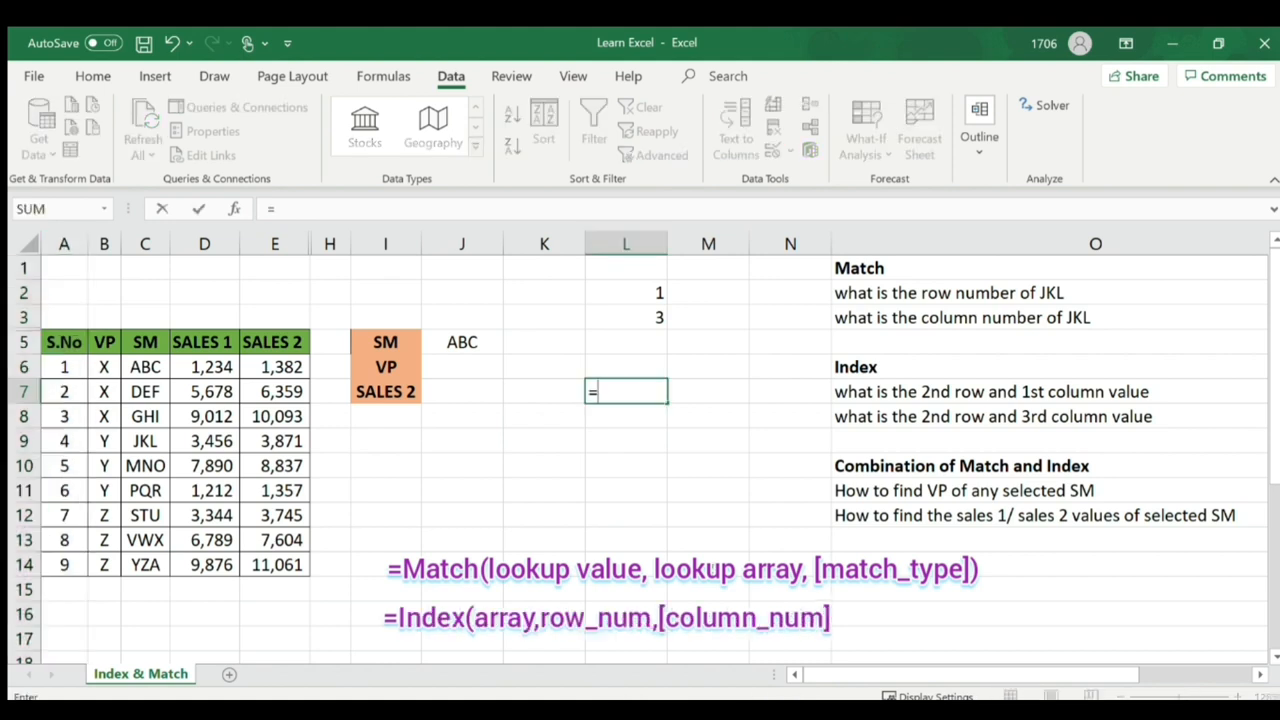
pyautogui.write('index(')
pyautogui.moveTo(145, 367); pyautogui.dragTo(268, 565)
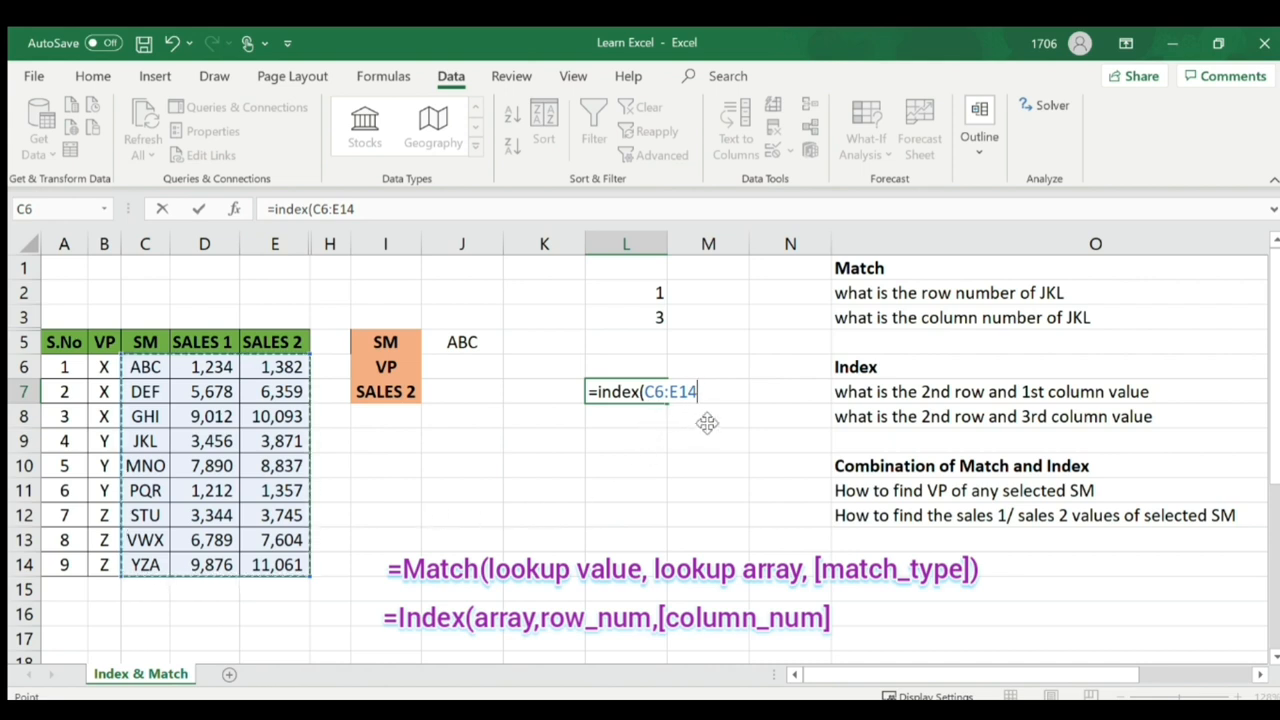
pyautogui.write(',')
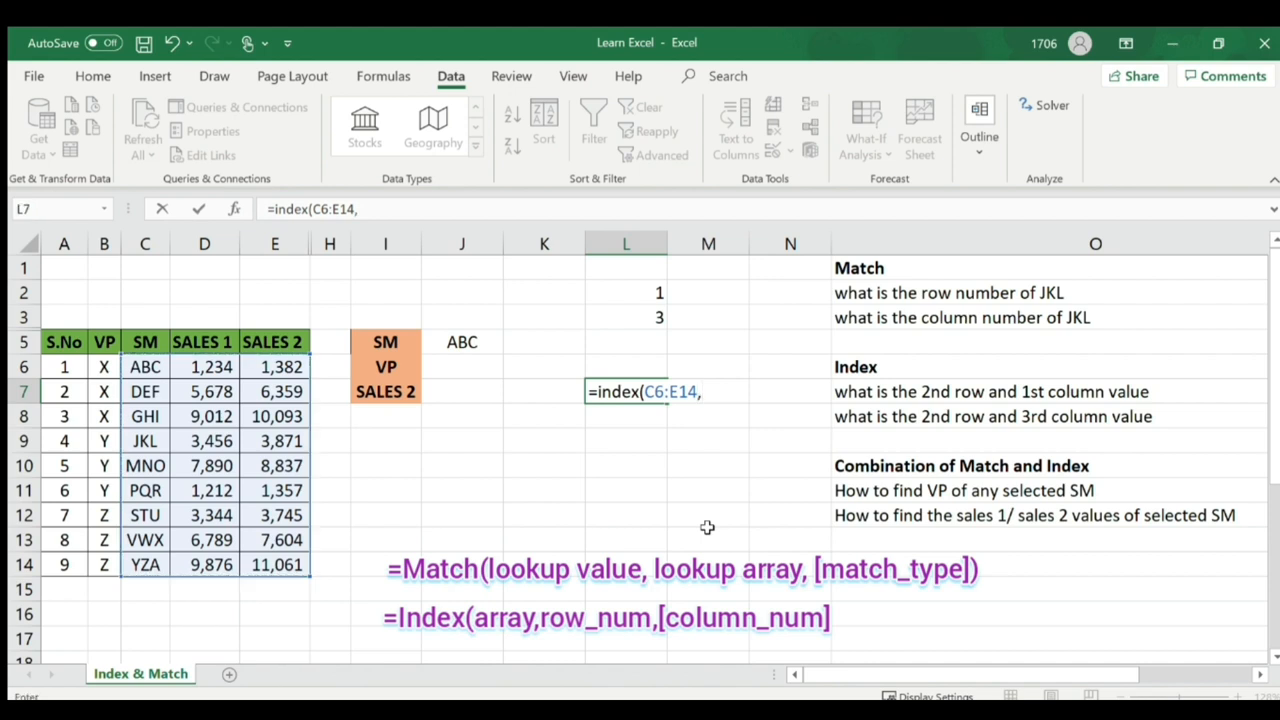
pyautogui.write('2,1)')
pyautogui.press('Return')
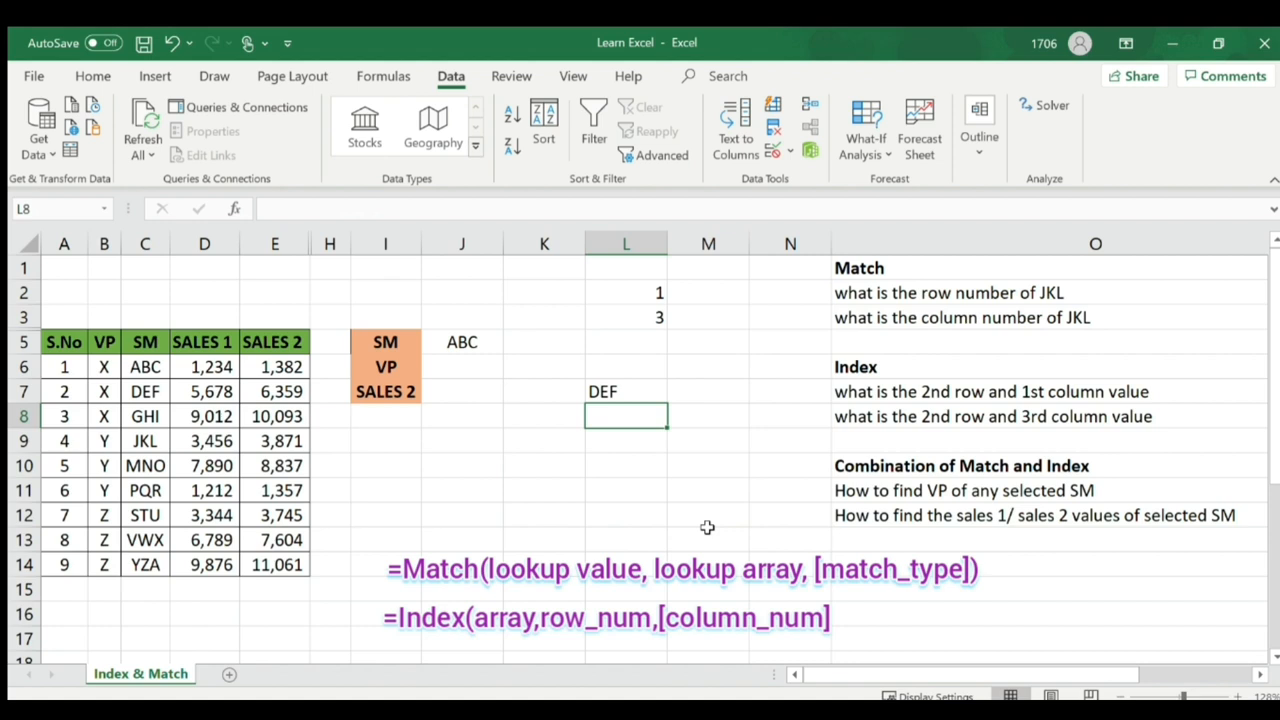
# - Temporarily fill row 7 blue and the SM column C orange to show where DEF sits
pyautogui.click(634, 391)
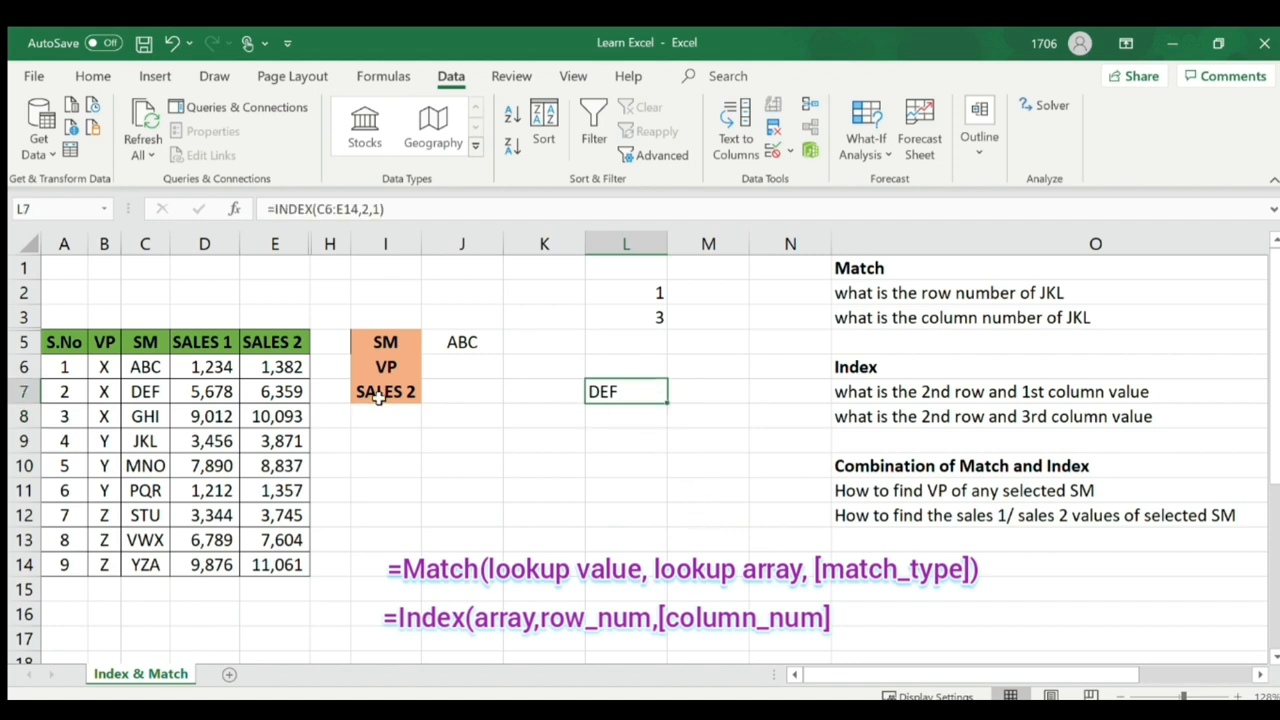
pyautogui.click(33, 397)
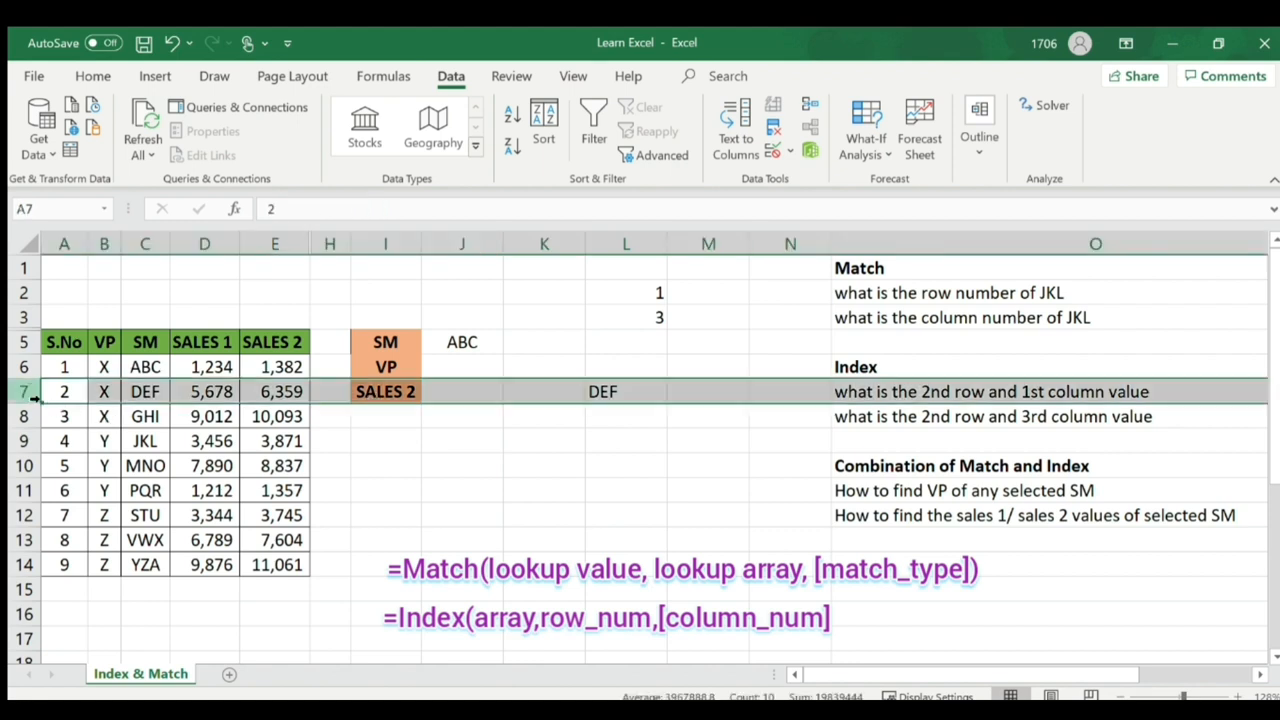
pyautogui.click(88, 77)
pyautogui.click(249, 147)
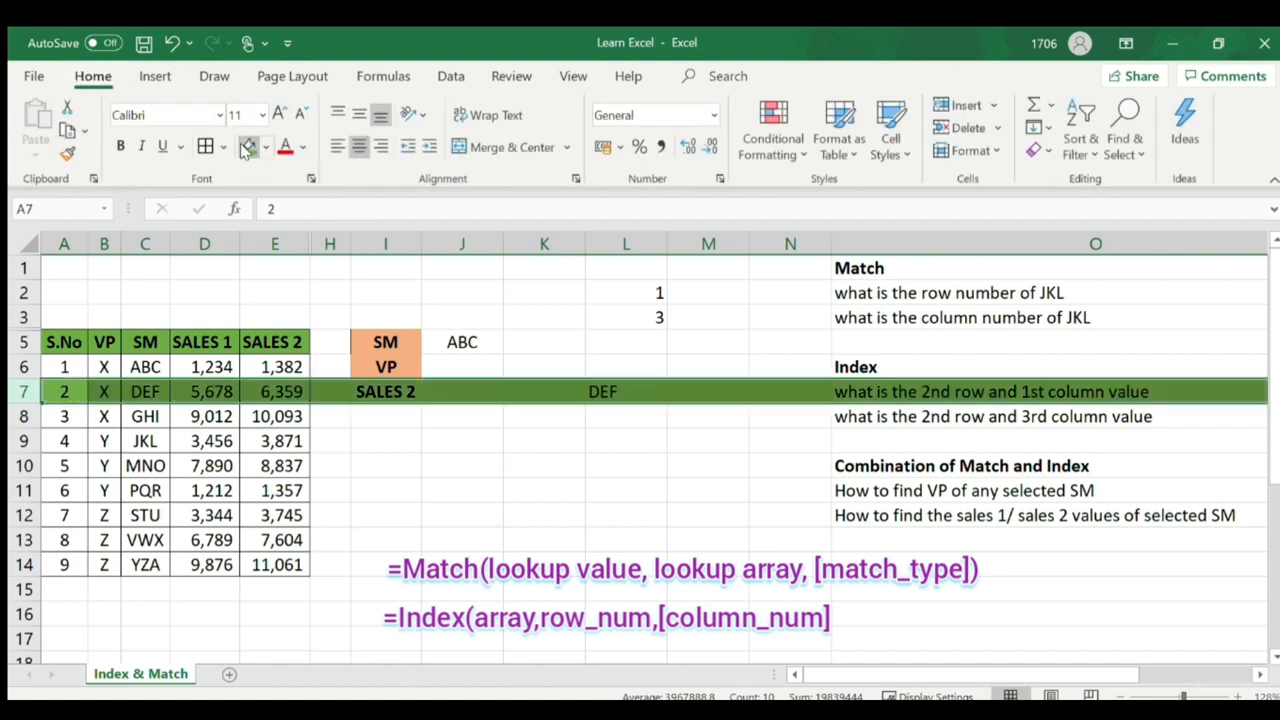
pyautogui.click(267, 148)
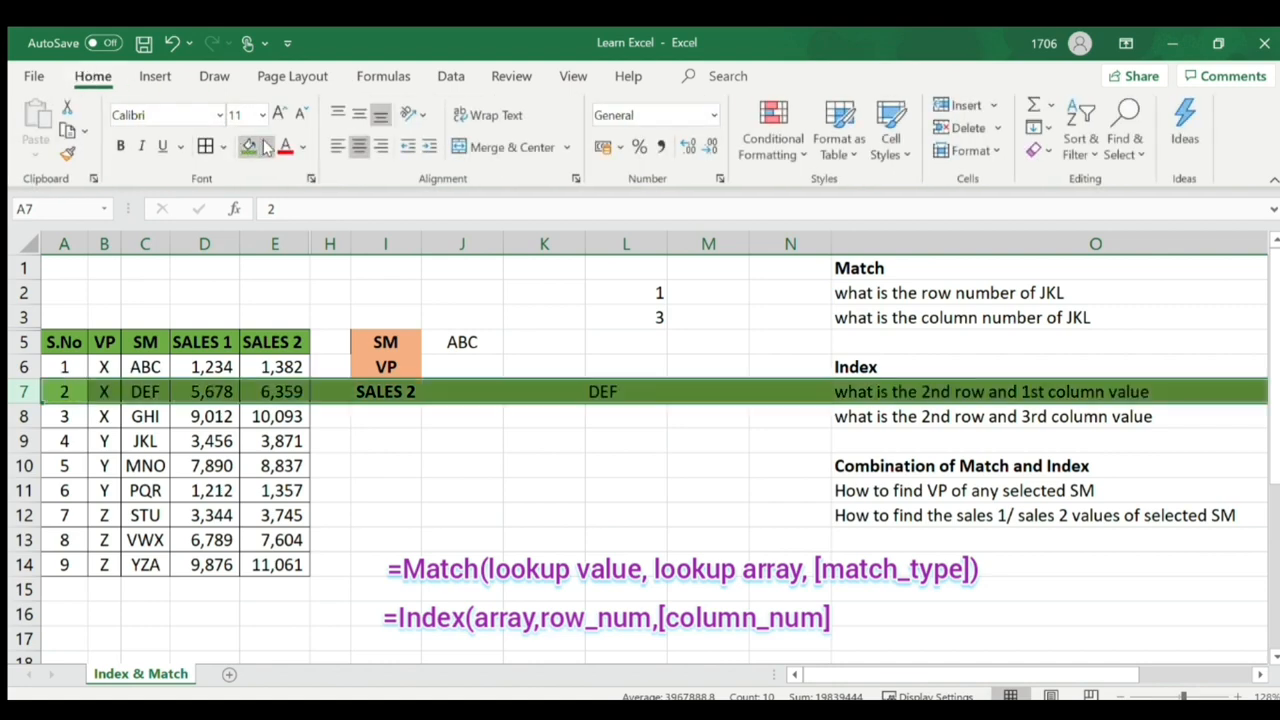
pyautogui.click(310, 200)
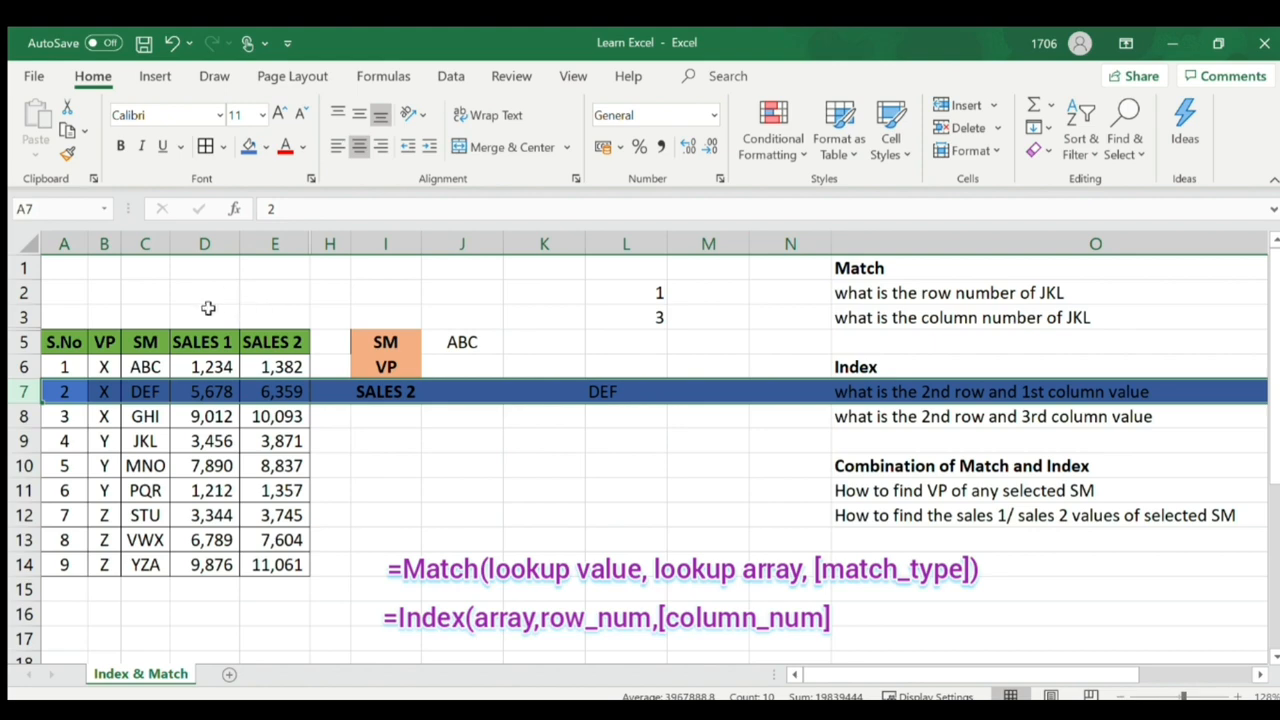
pyautogui.click(160, 252)
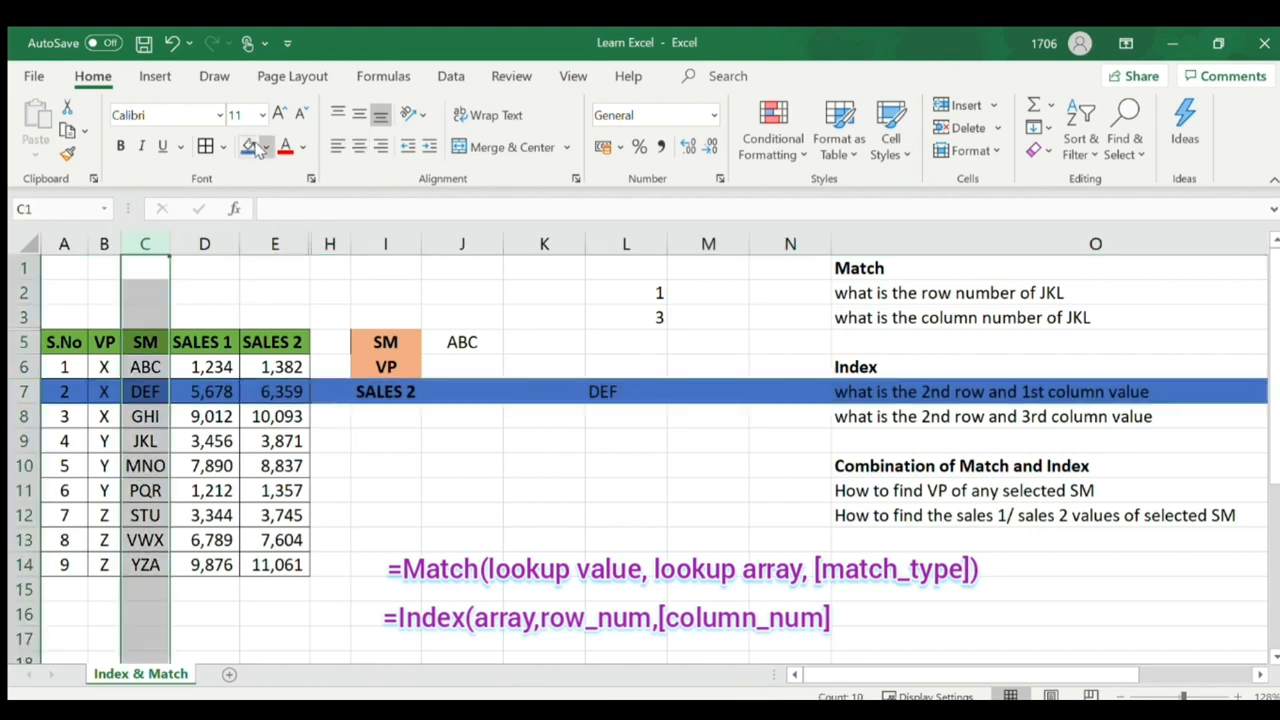
pyautogui.click(335, 202)
# - Bold DEF in C7, then undo the bold and both colour fills
pyautogui.click(144, 389)
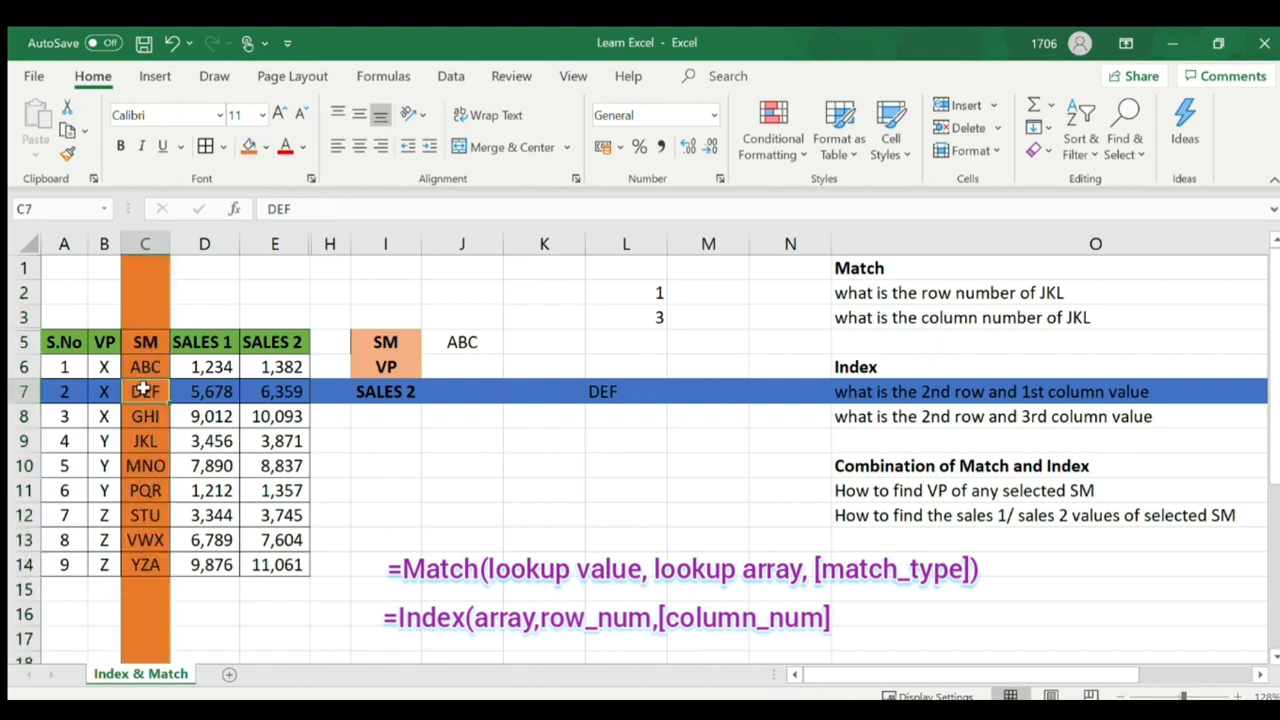
pyautogui.hotkey('ctrl', 'b')
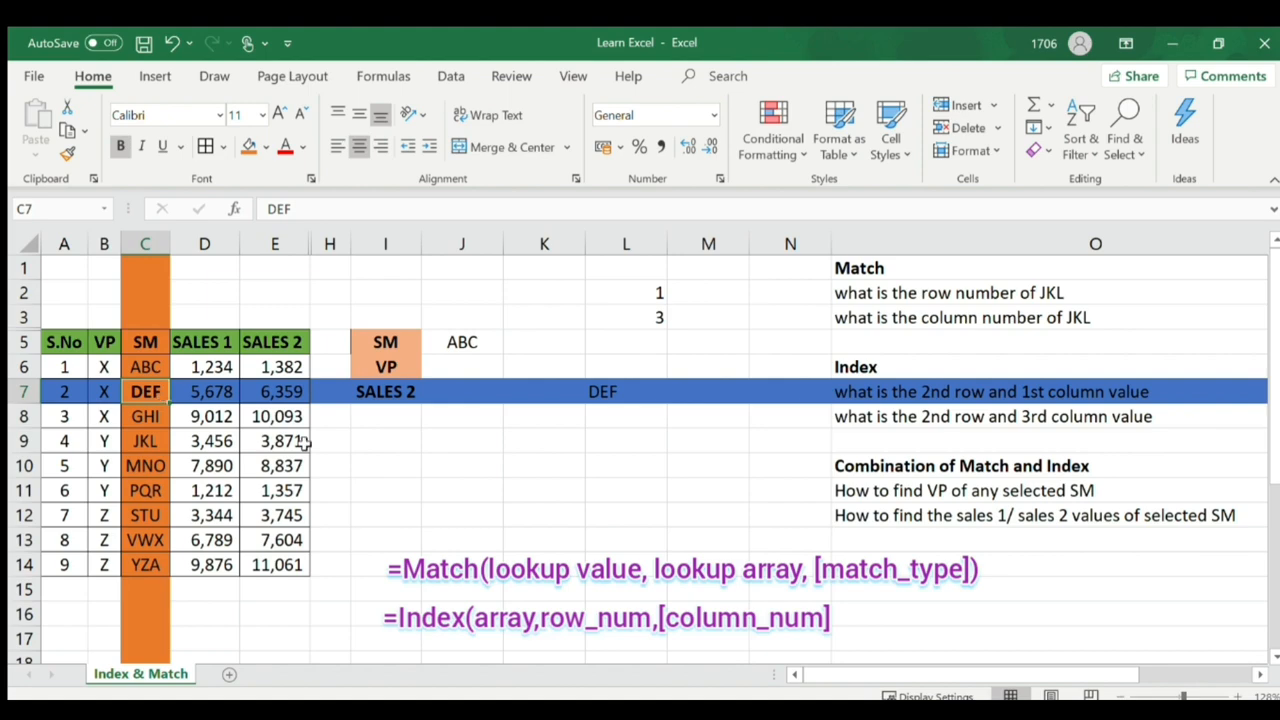
pyautogui.hotkey('ctrl', 'z')
pyautogui.hotkey('ctrl', 'z')
pyautogui.hotkey('ctrl', 'z')
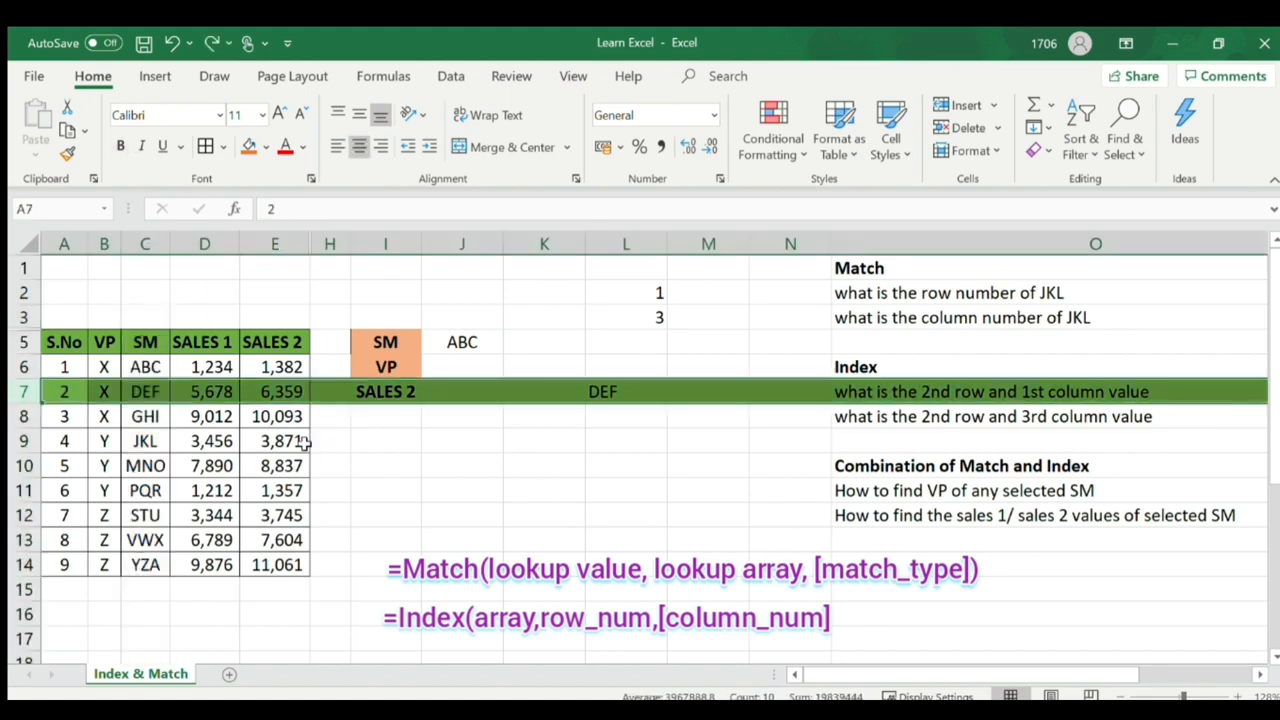
pyautogui.hotkey('ctrl', 'z')
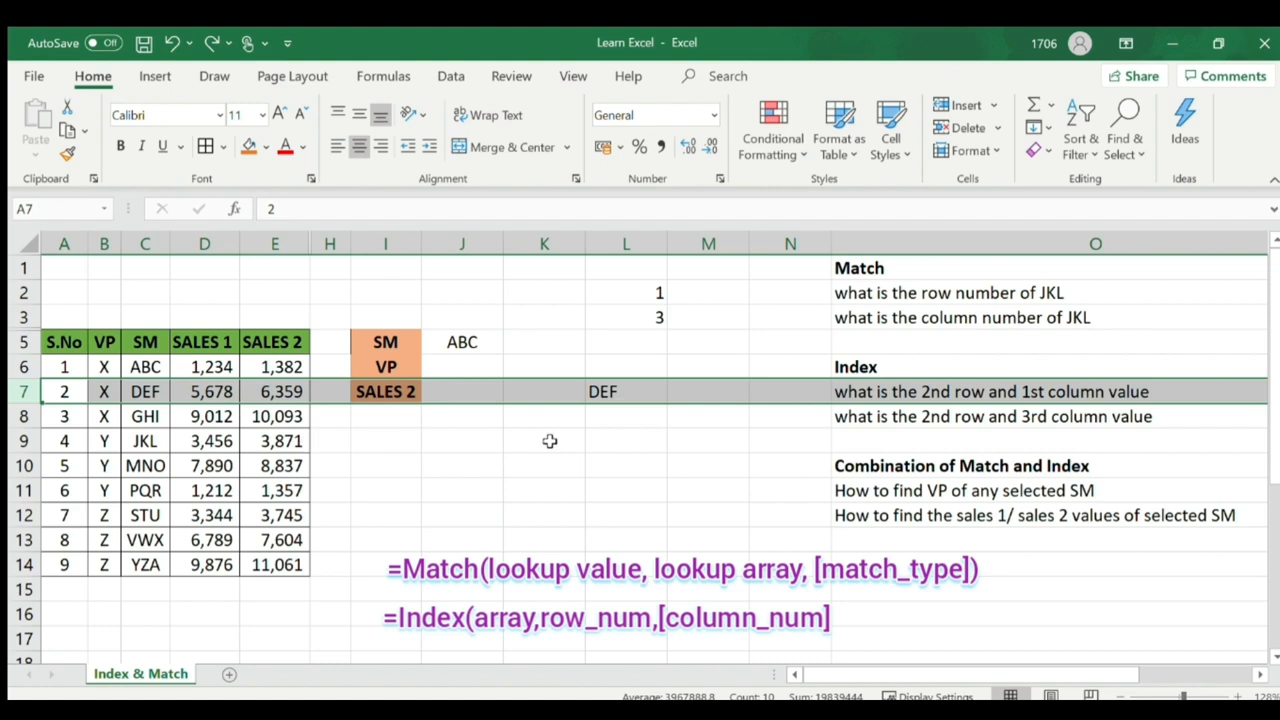
pyautogui.click(628, 418)
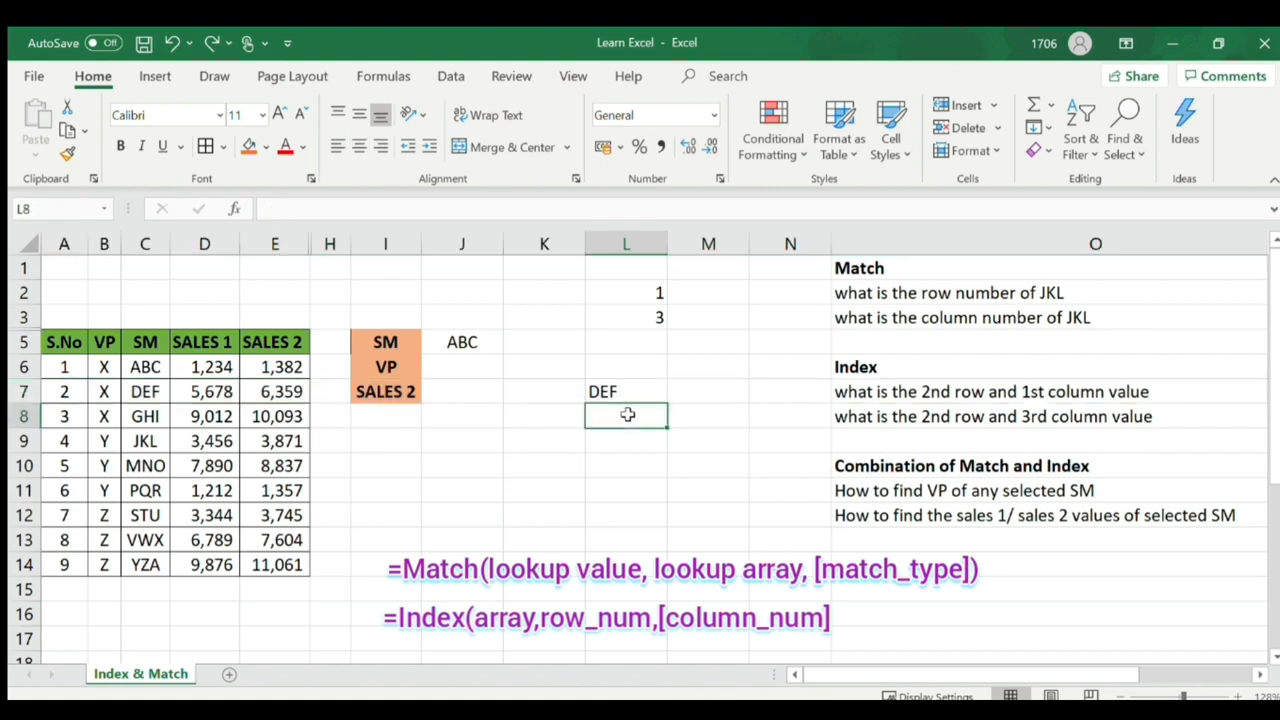
# - Enter =INDEX(C6:E14,2,3) in L8, returning 6359
pyautogui.click(874, 422)
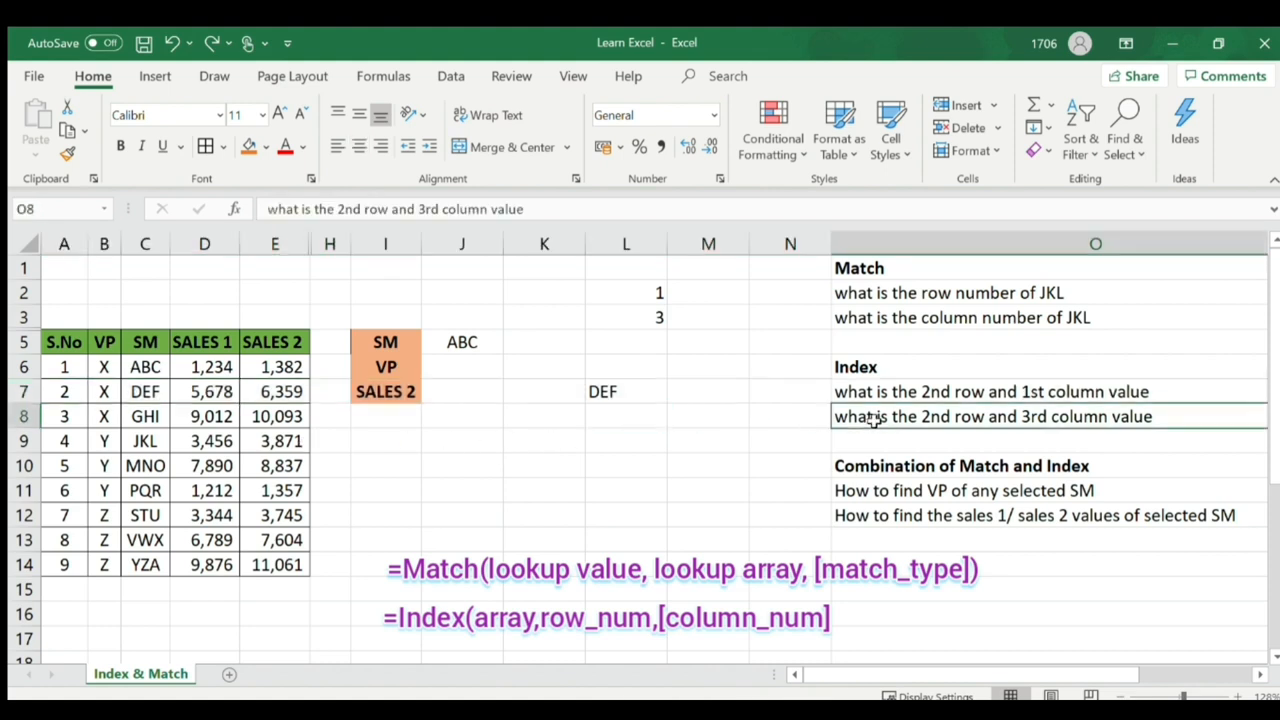
pyautogui.click(629, 412)
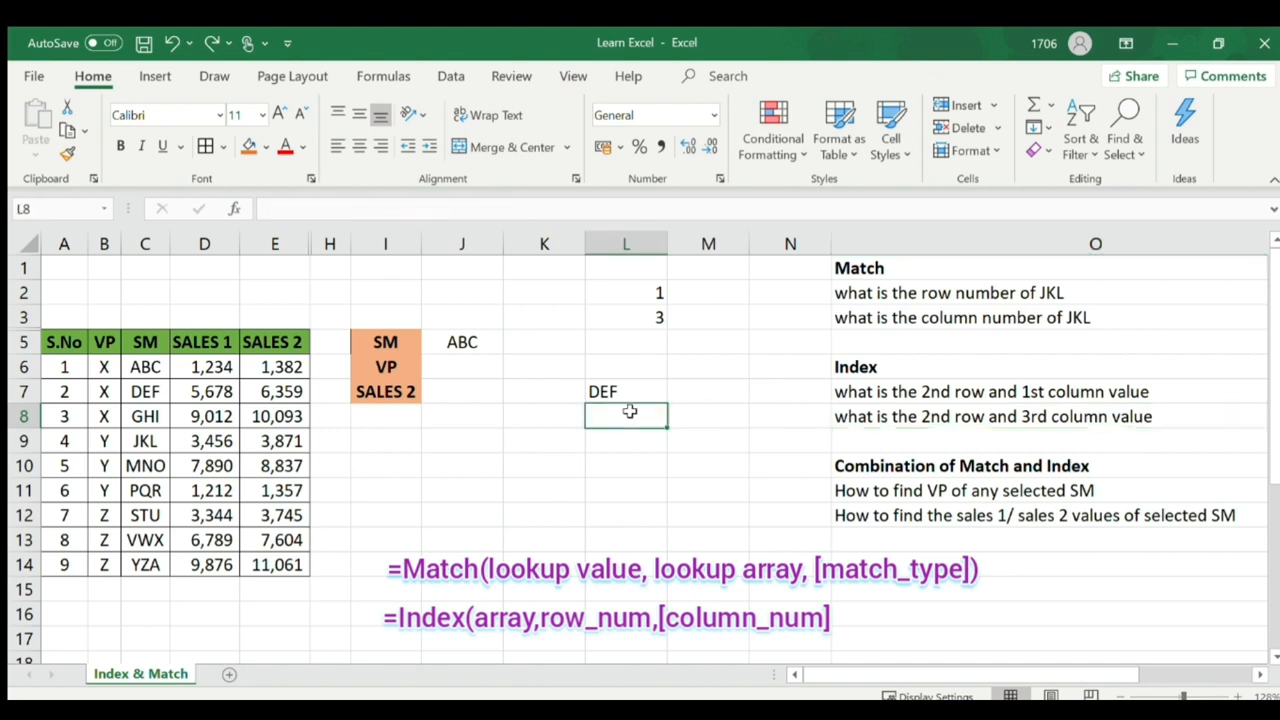
pyautogui.write('=i')
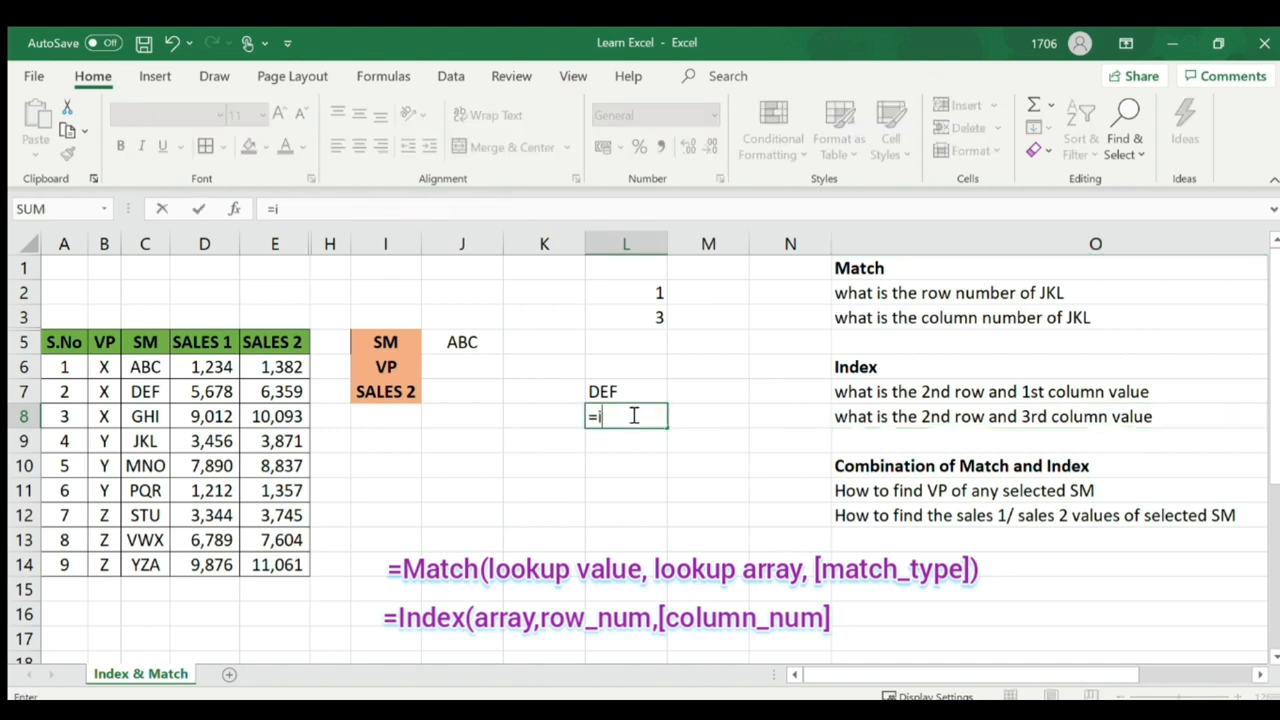
pyautogui.write('ndex(')
pyautogui.moveTo(139, 367); pyautogui.dragTo(270, 564)
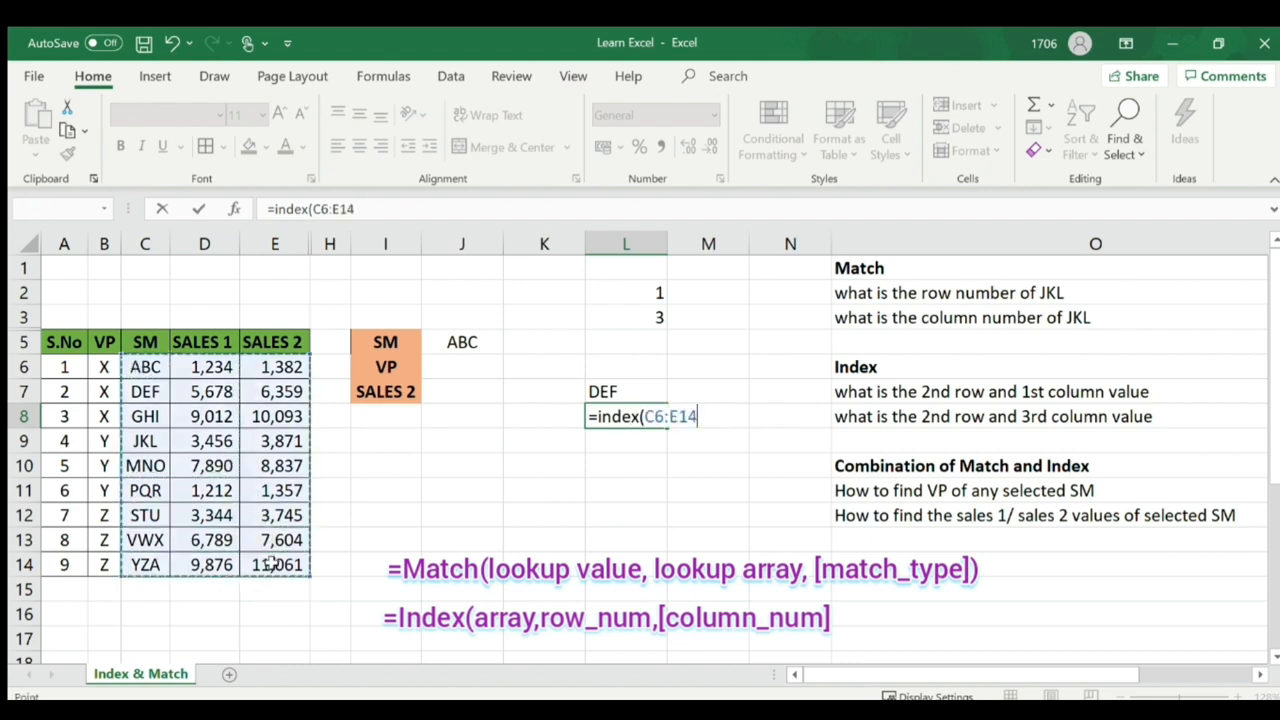
pyautogui.write(',')
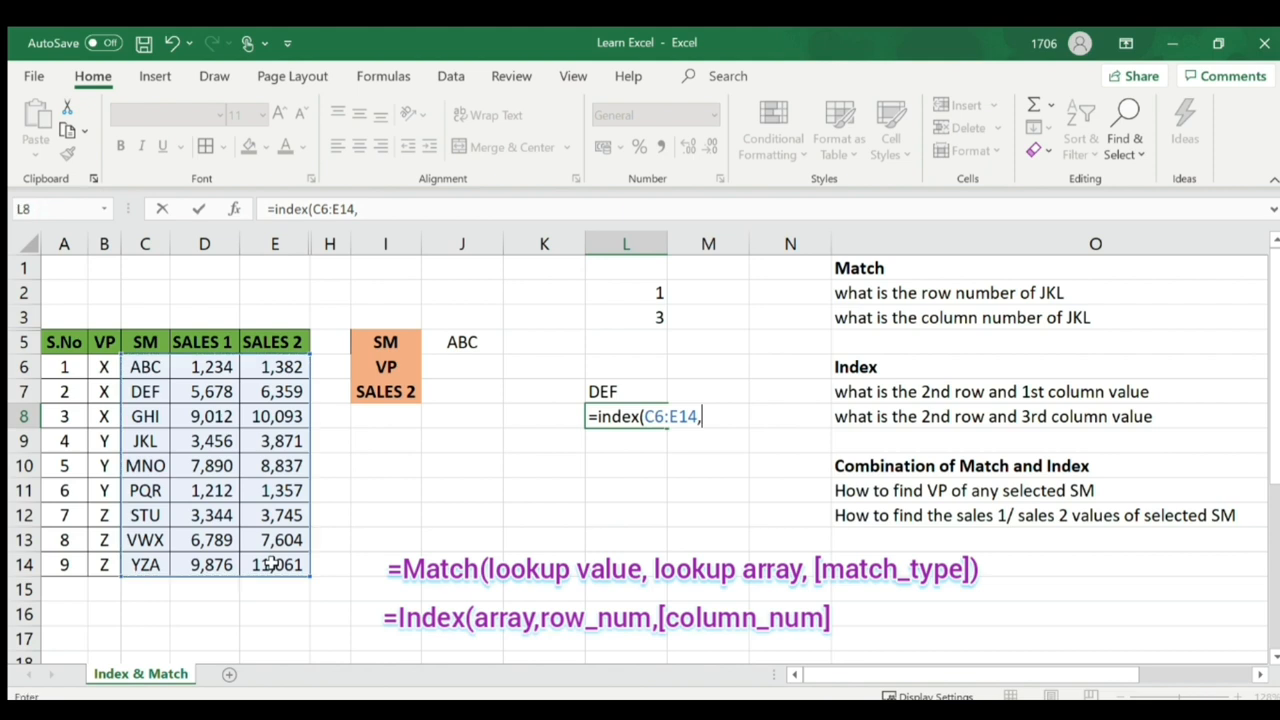
pyautogui.write('2,3)')
pyautogui.press('BackSpace')
pyautogui.write(')')
pyautogui.press('Return')
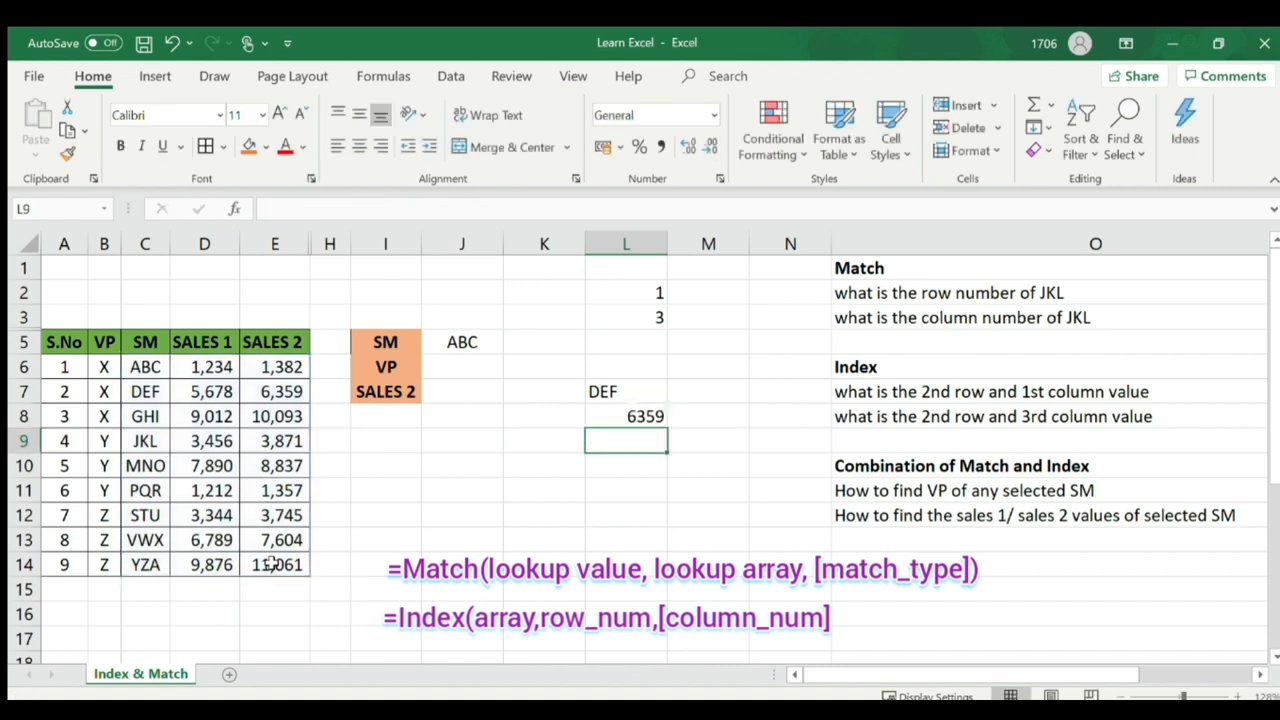
pyautogui.click(623, 414)
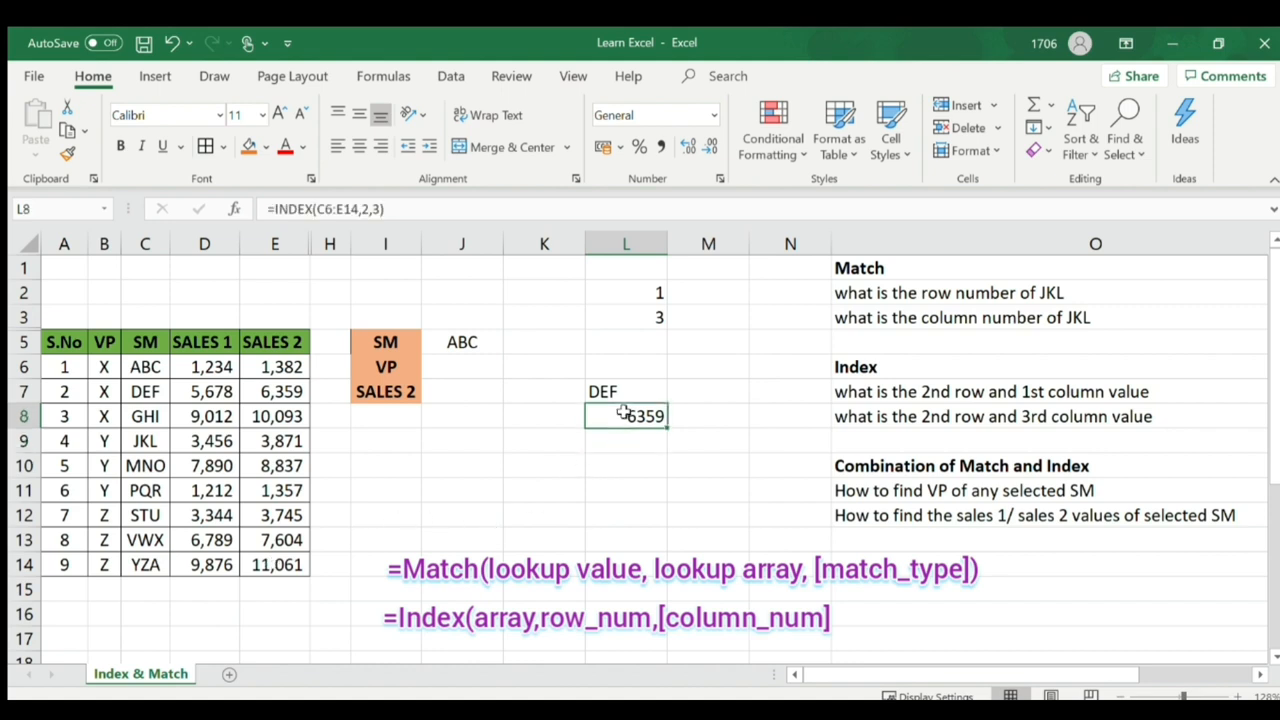
pyautogui.click(31, 394)
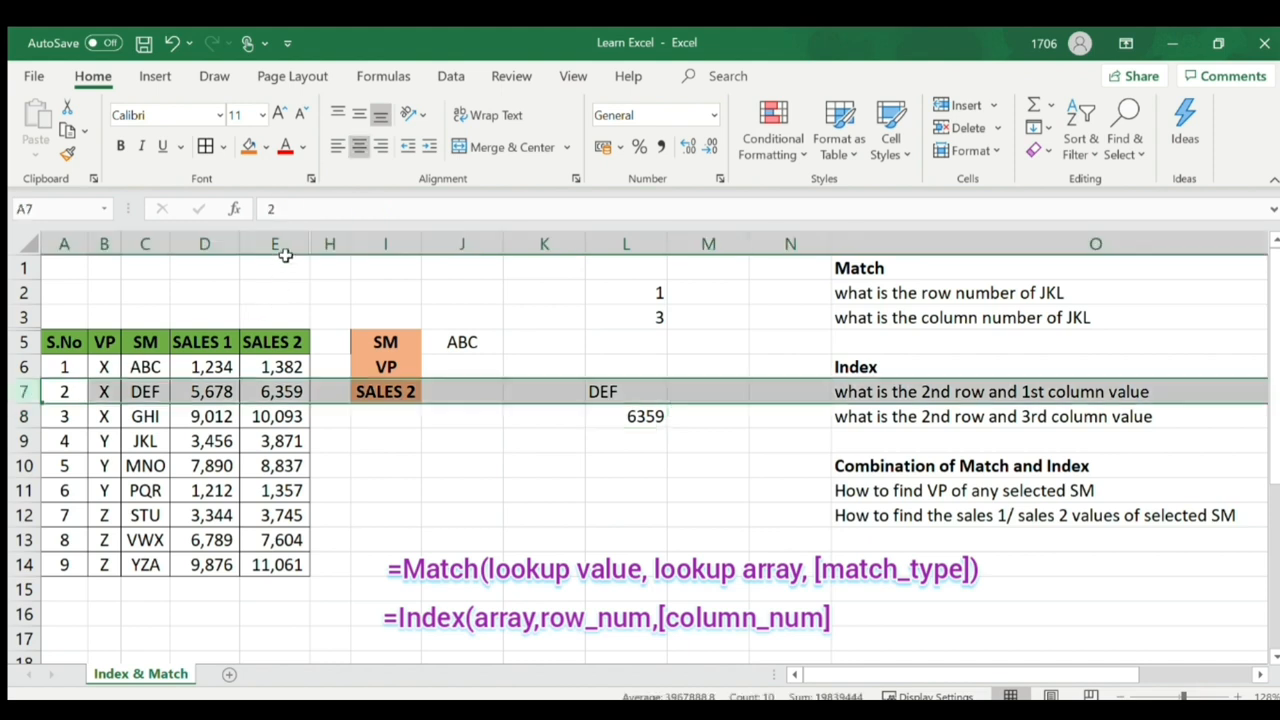
pyautogui.click(249, 146)
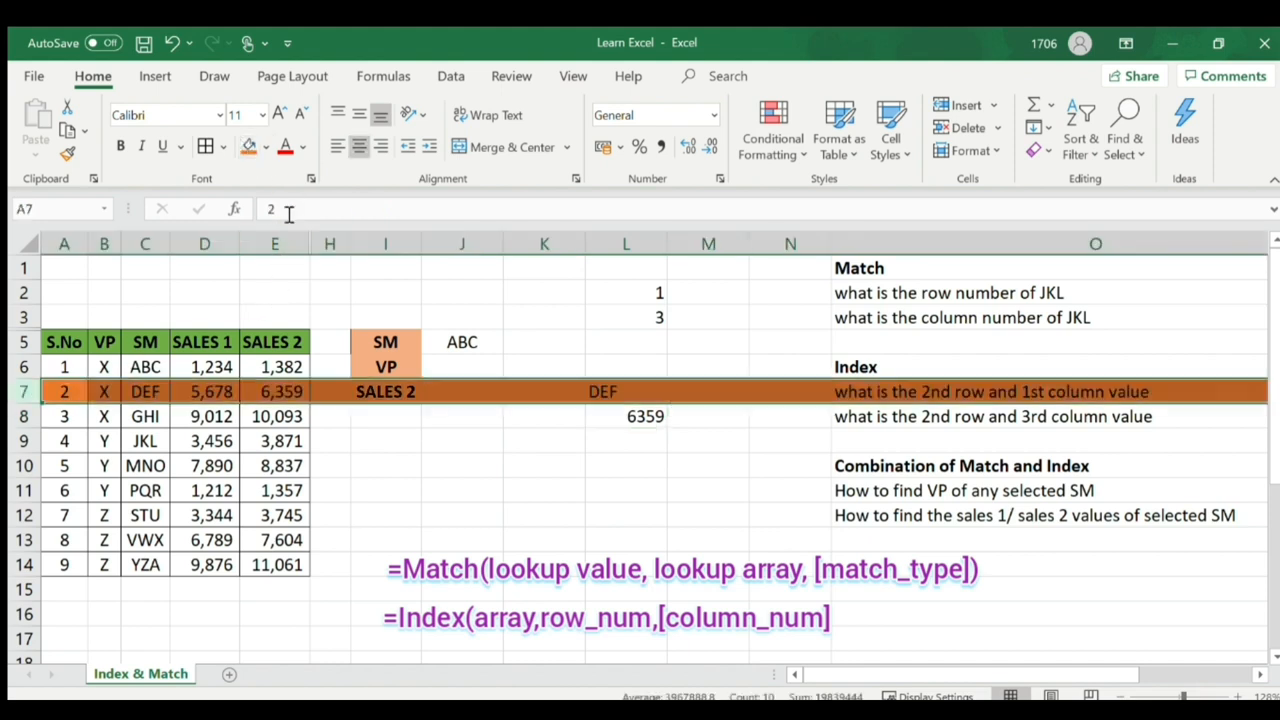
pyautogui.click(287, 246)
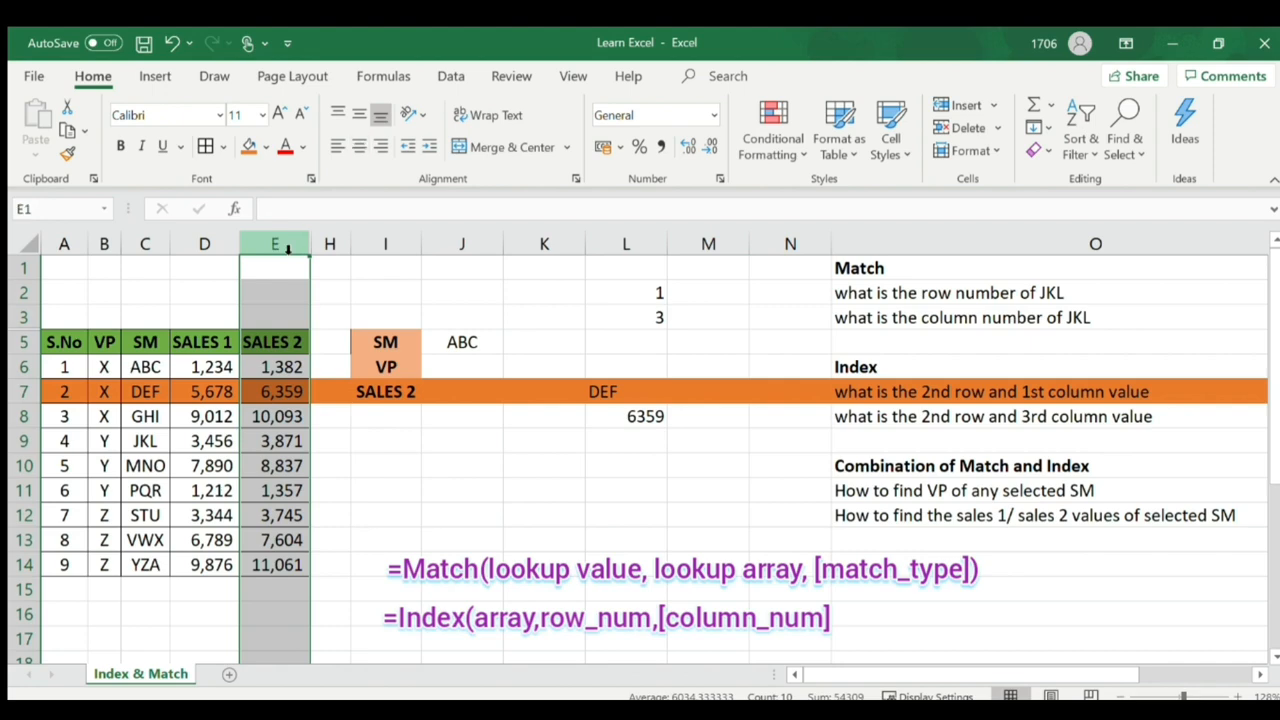
pyautogui.click(249, 146)
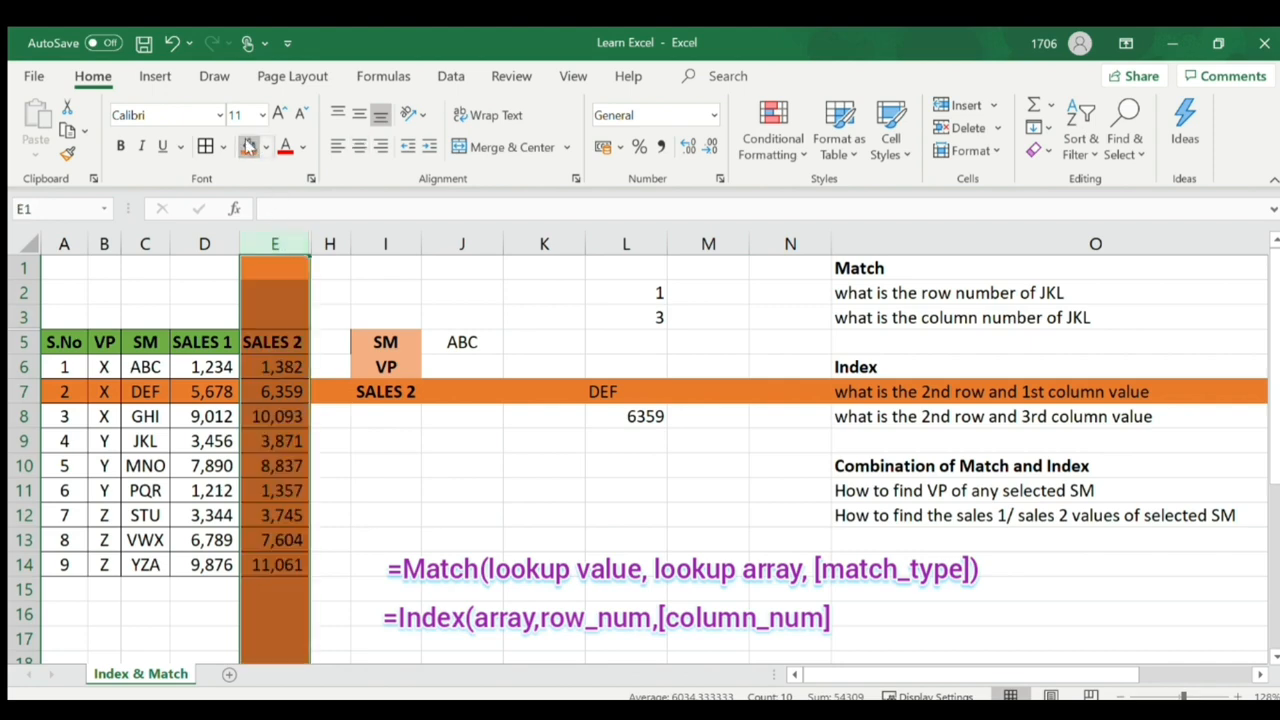
pyautogui.click(273, 392)
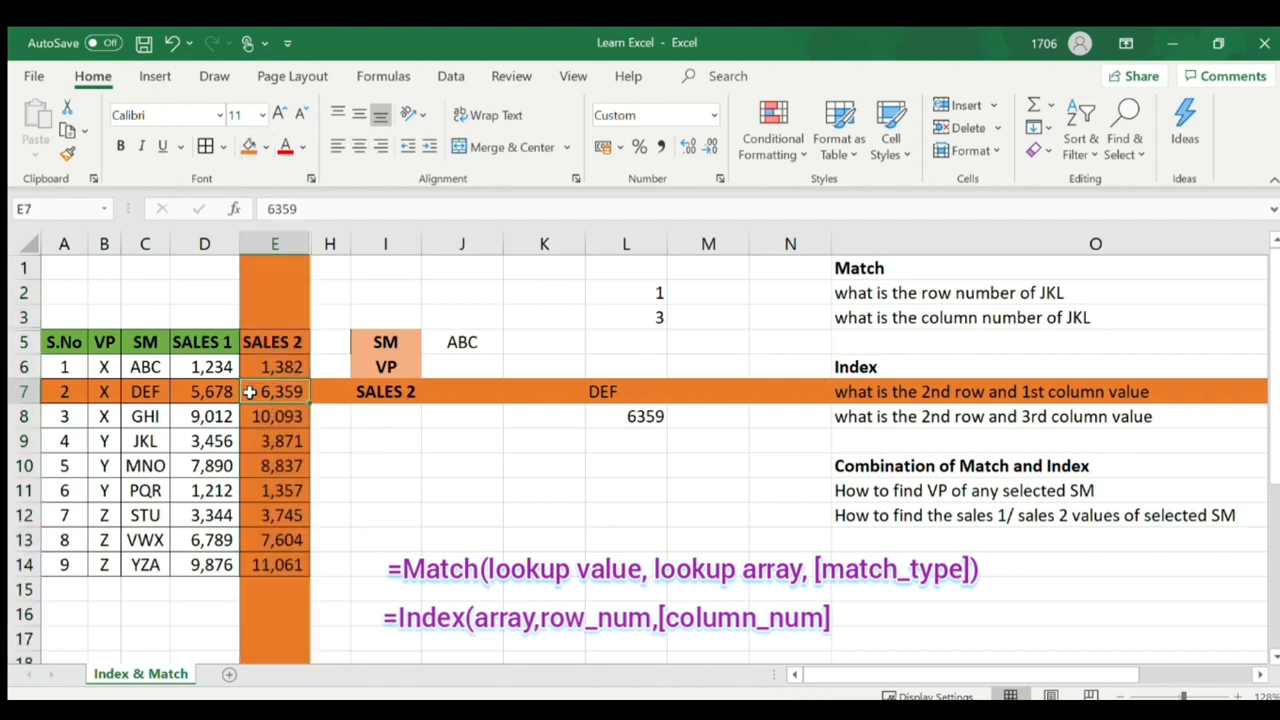
pyautogui.click(275, 249)
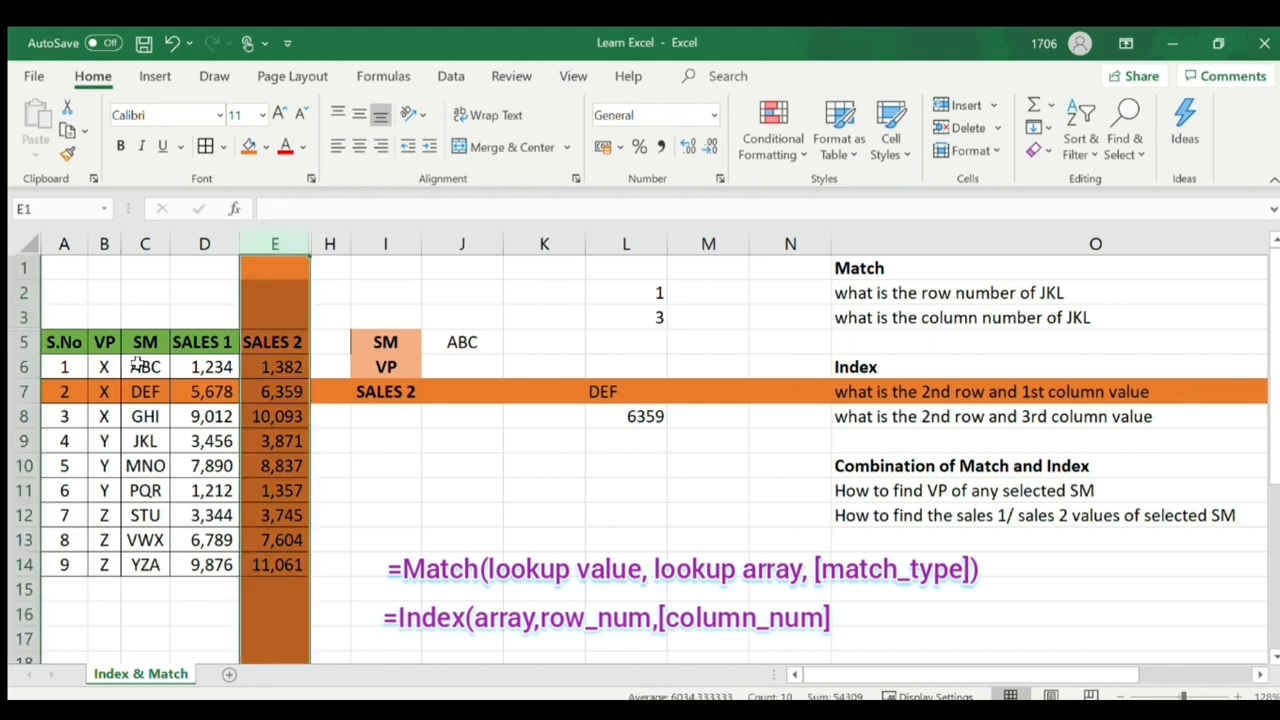
pyautogui.moveTo(138, 365); pyautogui.dragTo(276, 563)
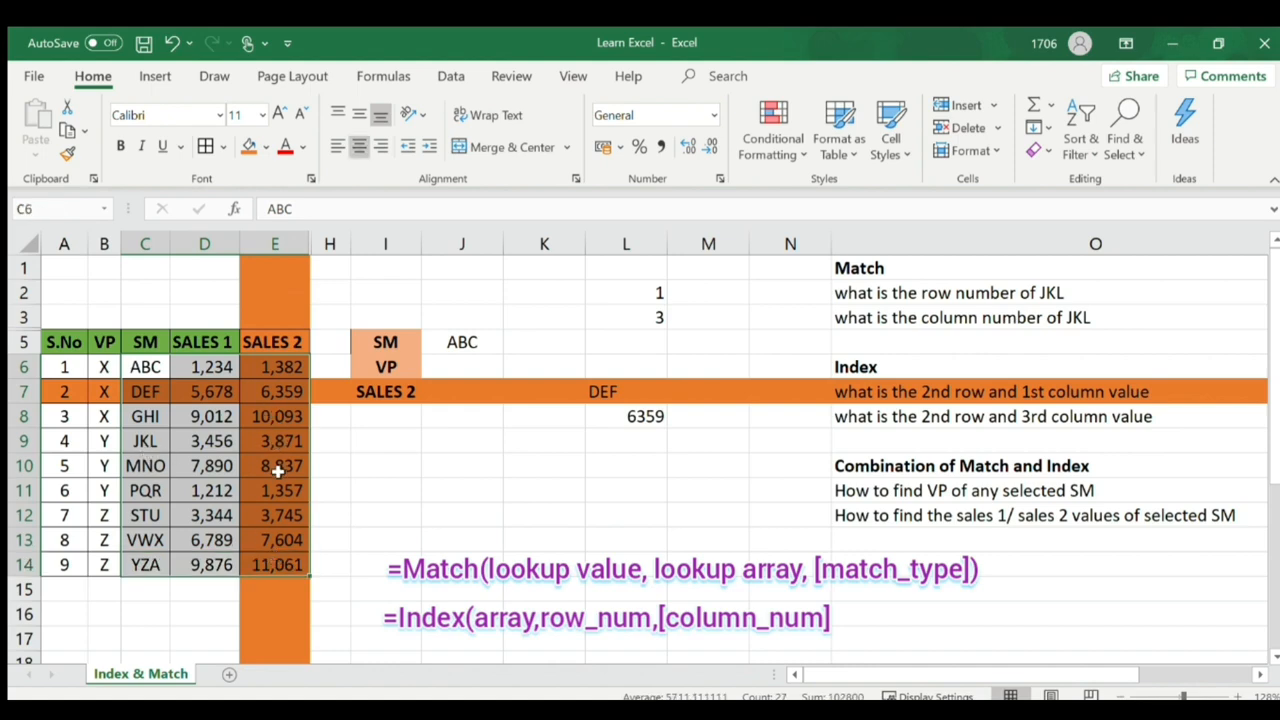
pyautogui.hotkey('ctrl', 'z')
pyautogui.hotkey('ctrl', 'z')
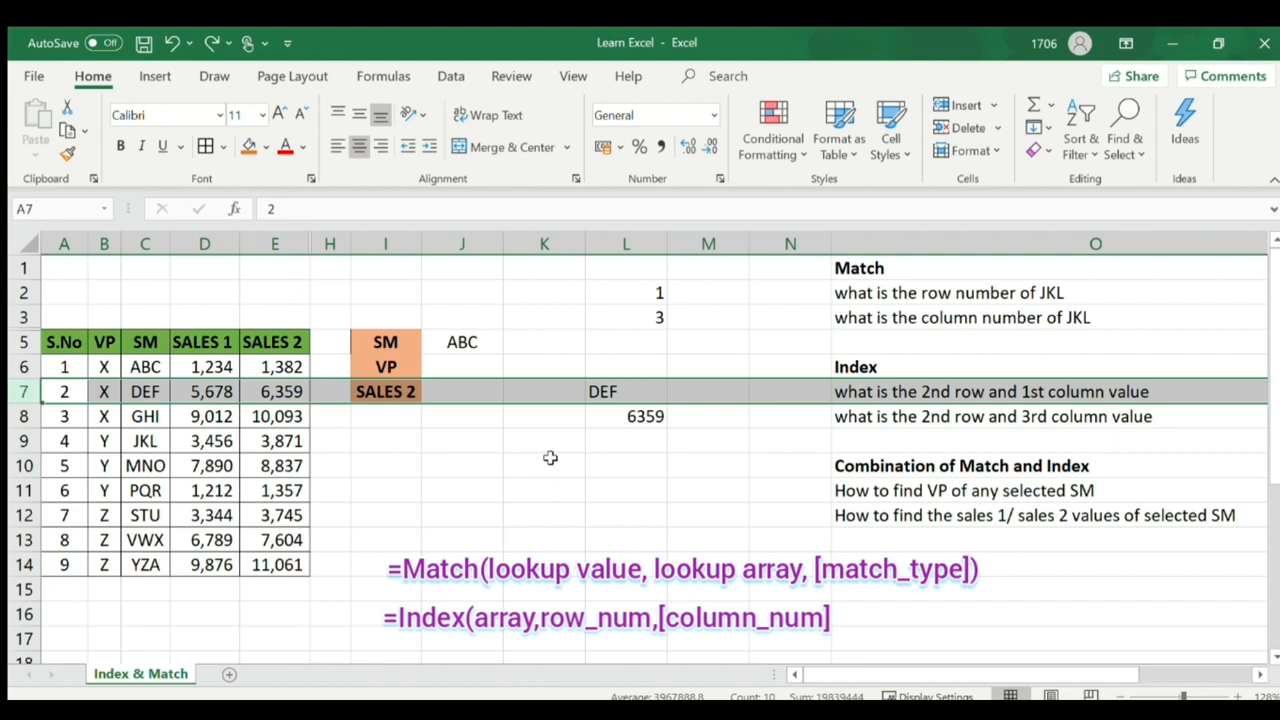
pyautogui.click(639, 462)
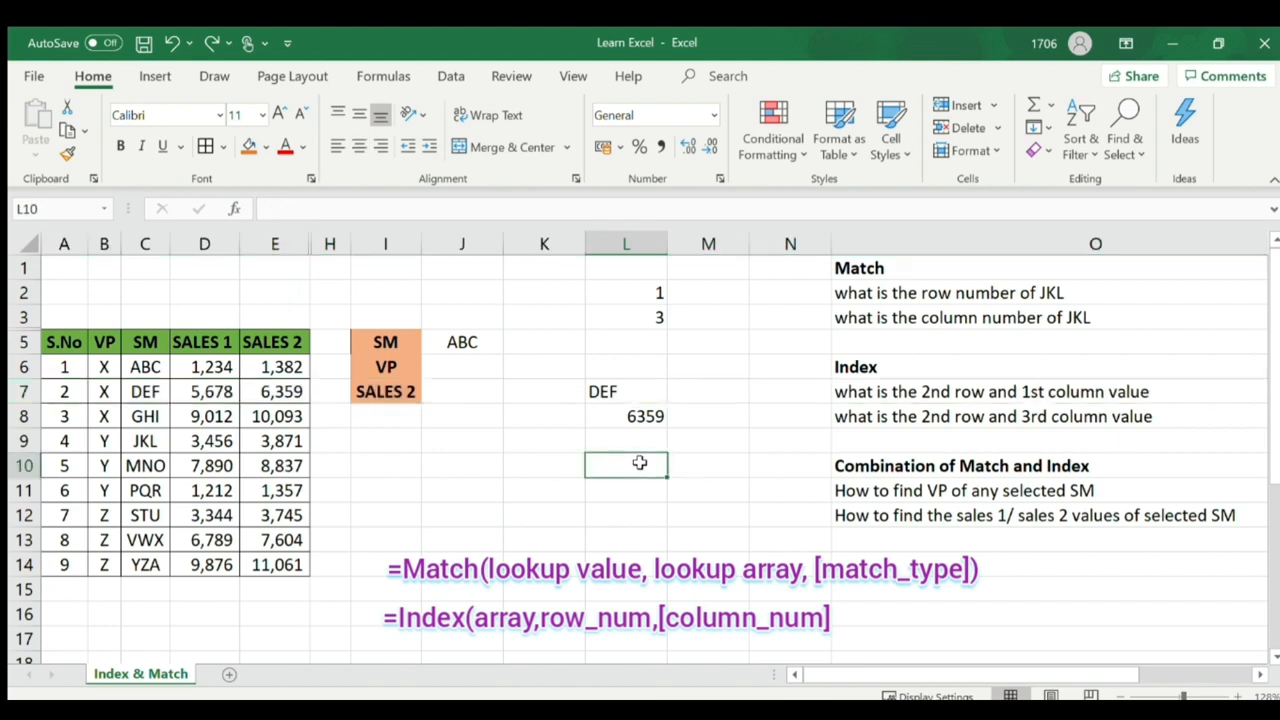
# - In J6, type =index(B6:B14,match( to start the nested VP lookup
pyautogui.click(848, 497)
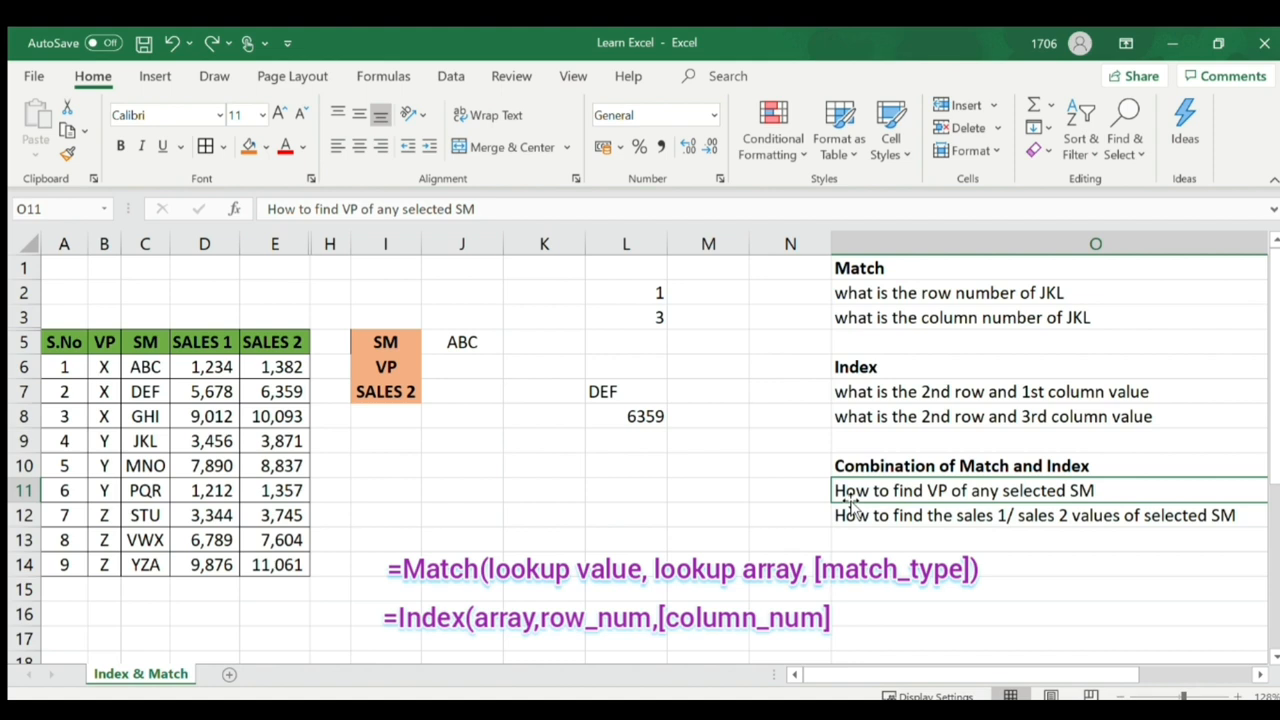
pyautogui.click(463, 366)
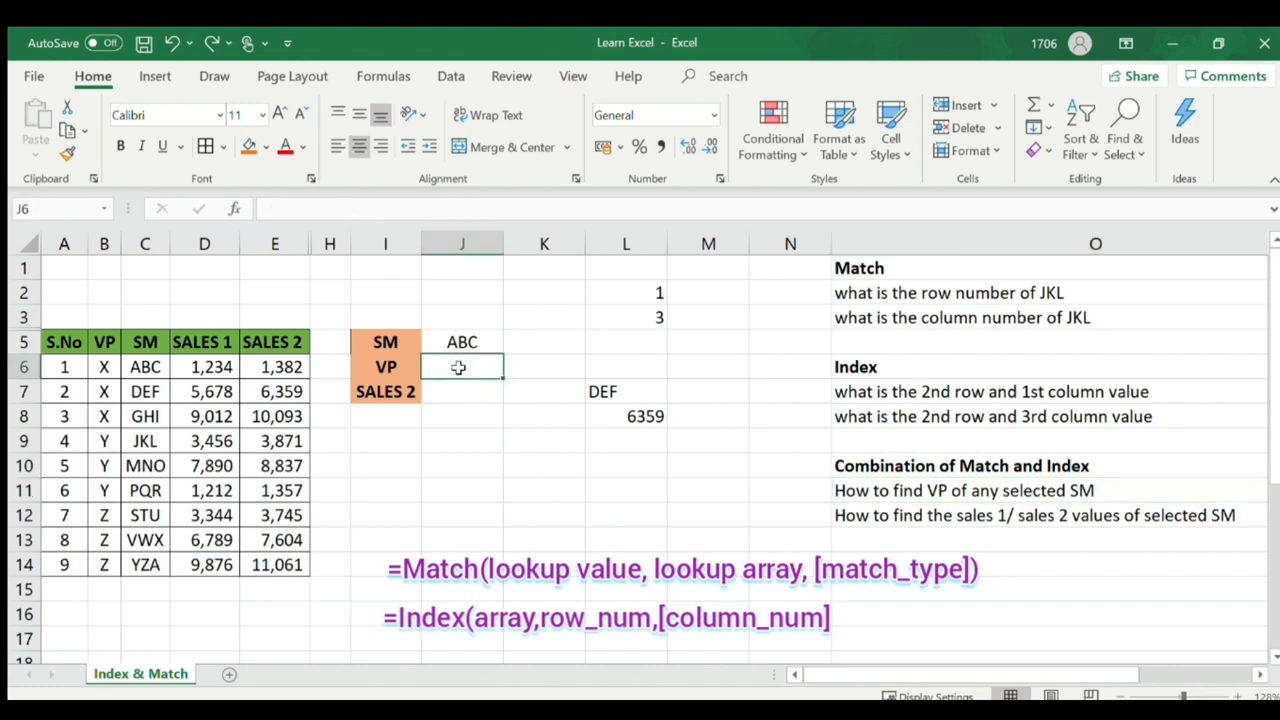
pyautogui.write('=')
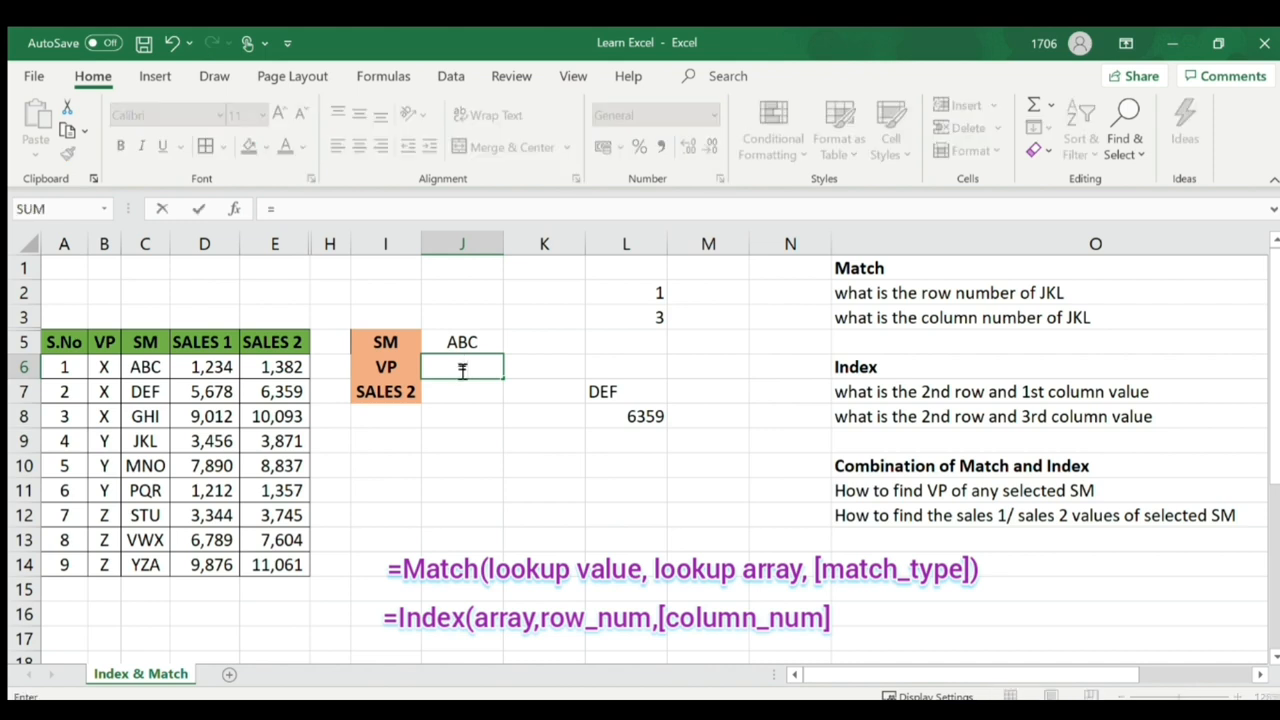
pyautogui.write('index(')
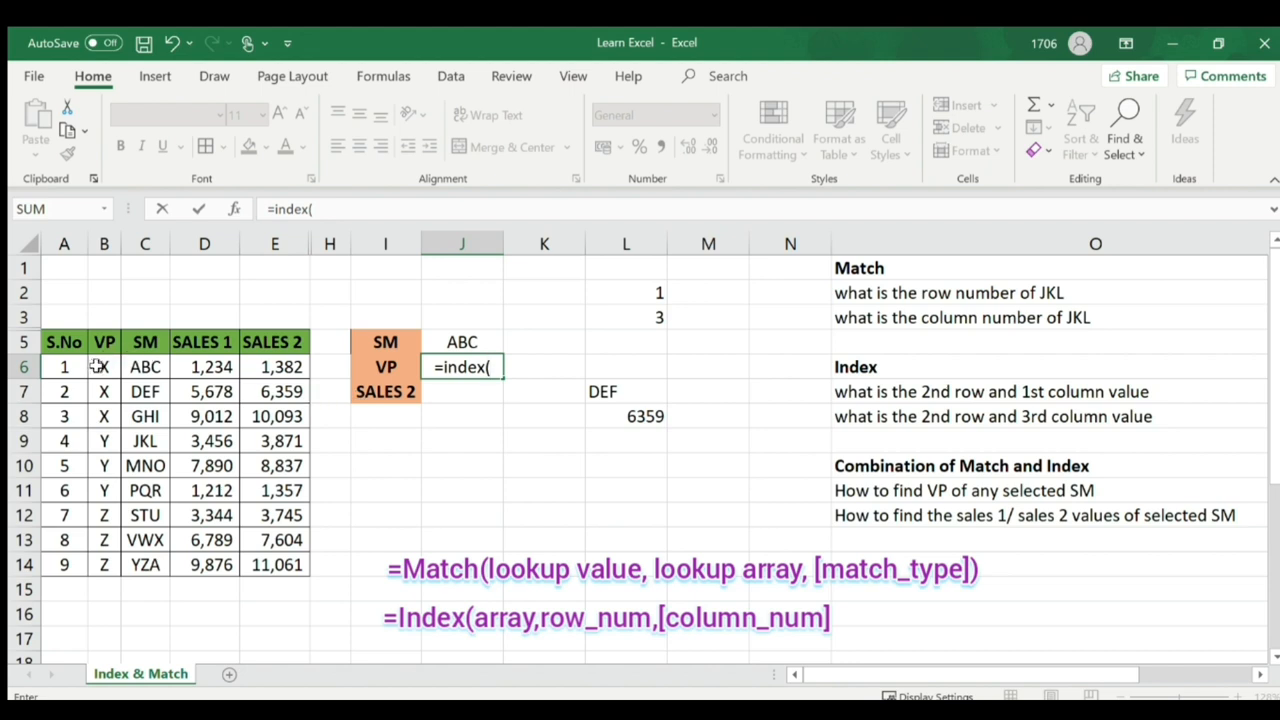
pyautogui.moveTo(103, 366); pyautogui.dragTo(104, 580)
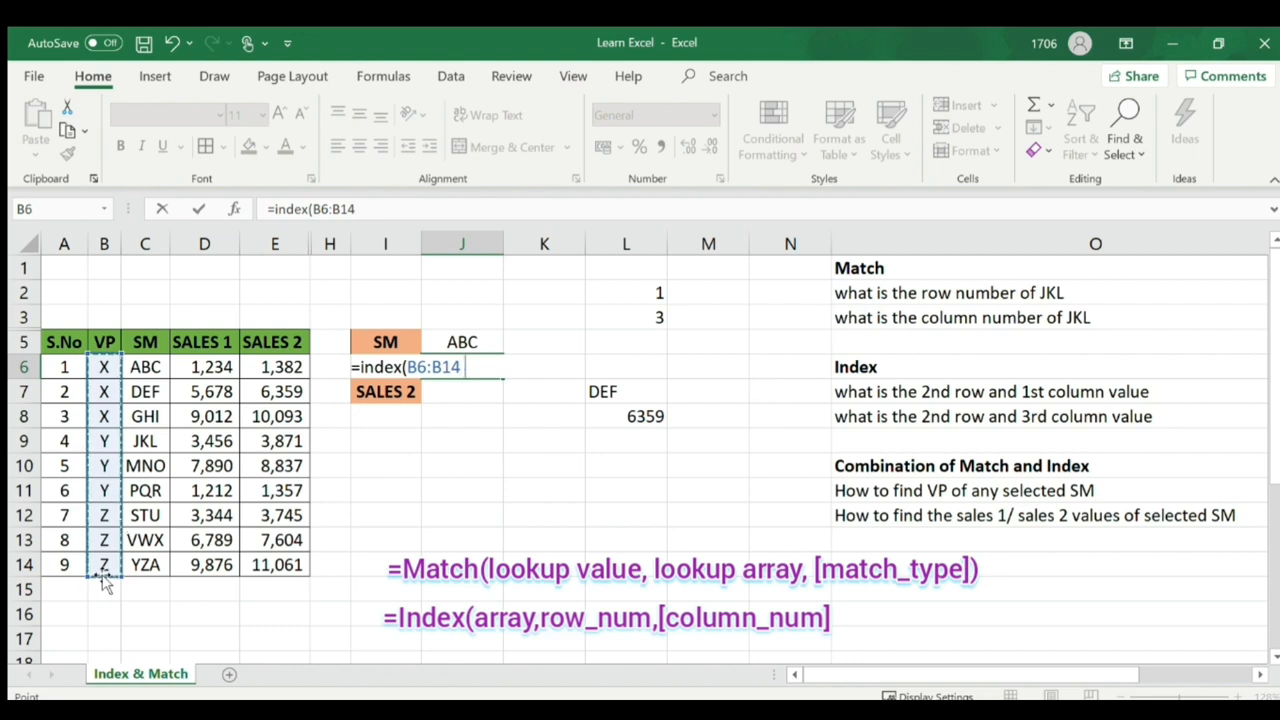
pyautogui.write(',')
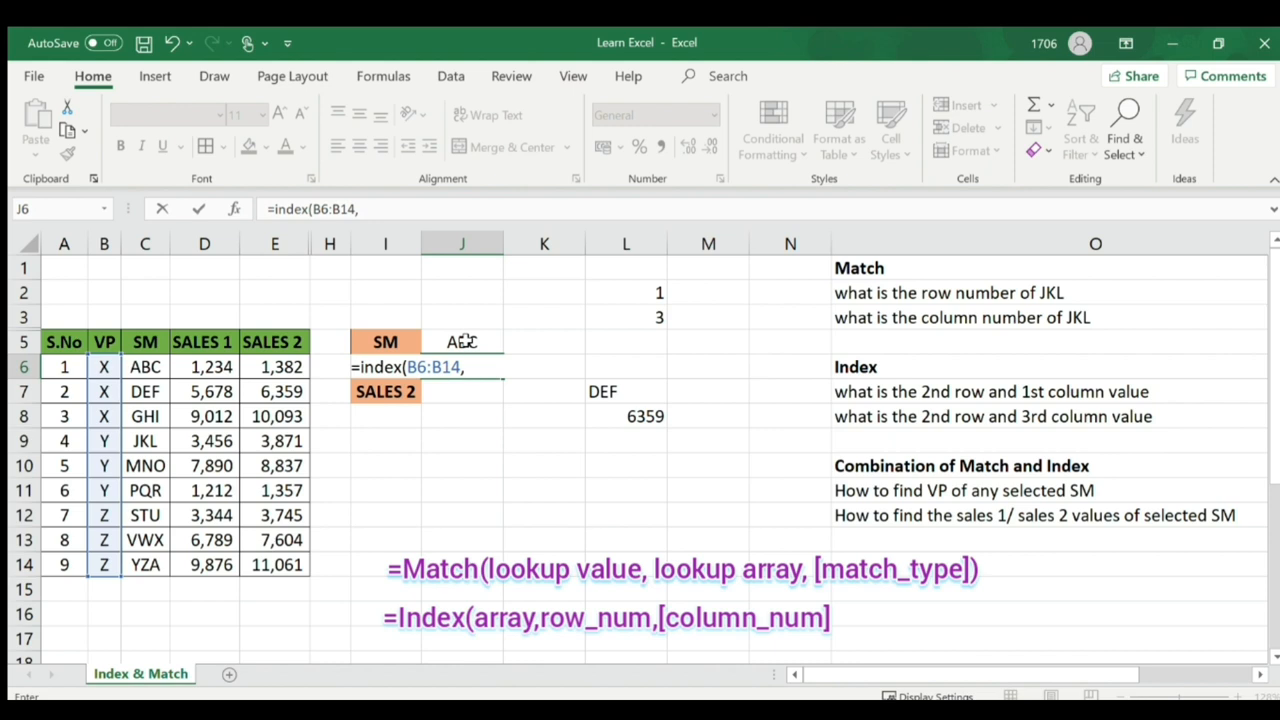
pyautogui.write('match(')
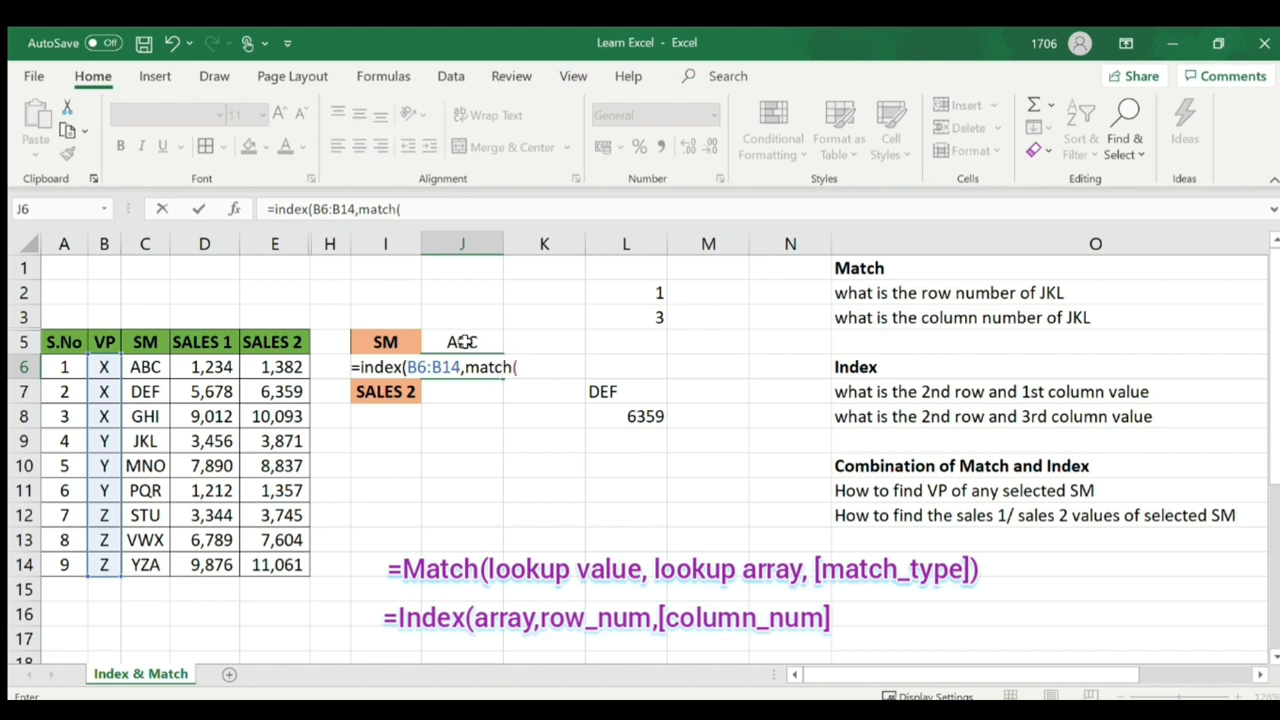
# - Finish J6 as =INDEX(B6:B14,MATCH(J5,C6:C14,0),1), returning VP X for ABC
pyautogui.click(462, 342)
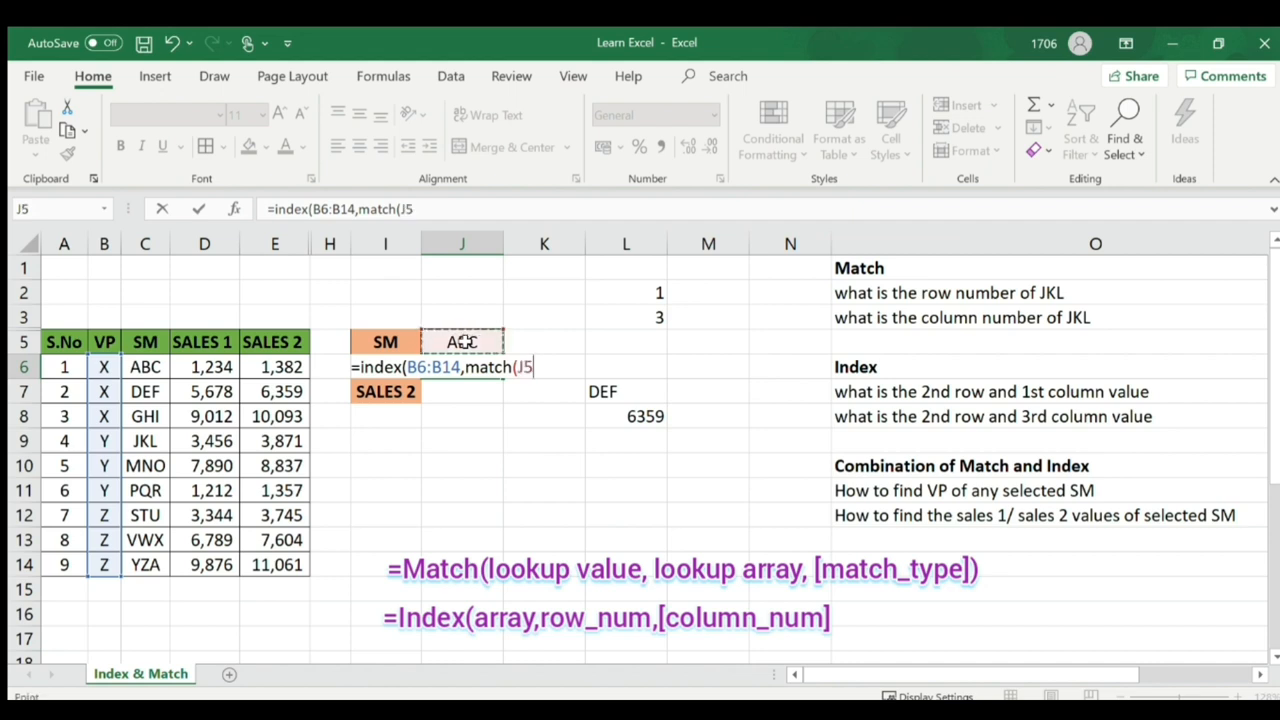
pyautogui.write(',')
pyautogui.moveTo(157, 370); pyautogui.dragTo(142, 563)
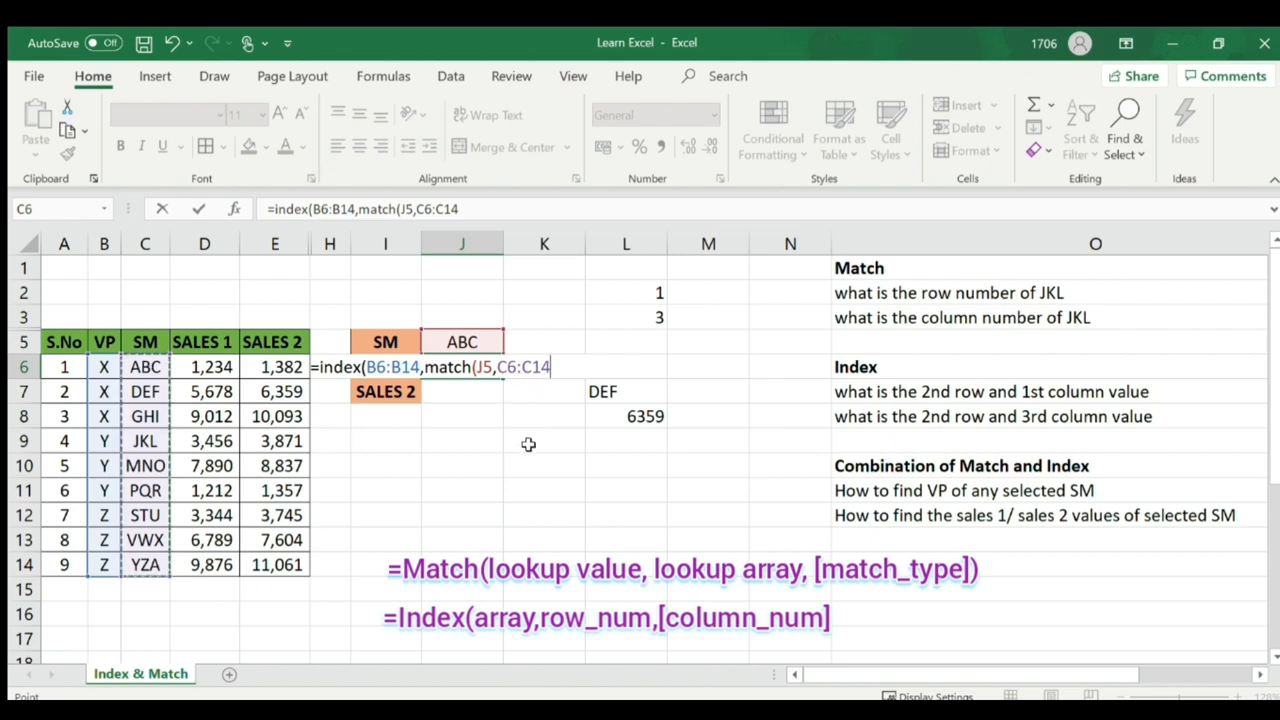
pyautogui.write(',')
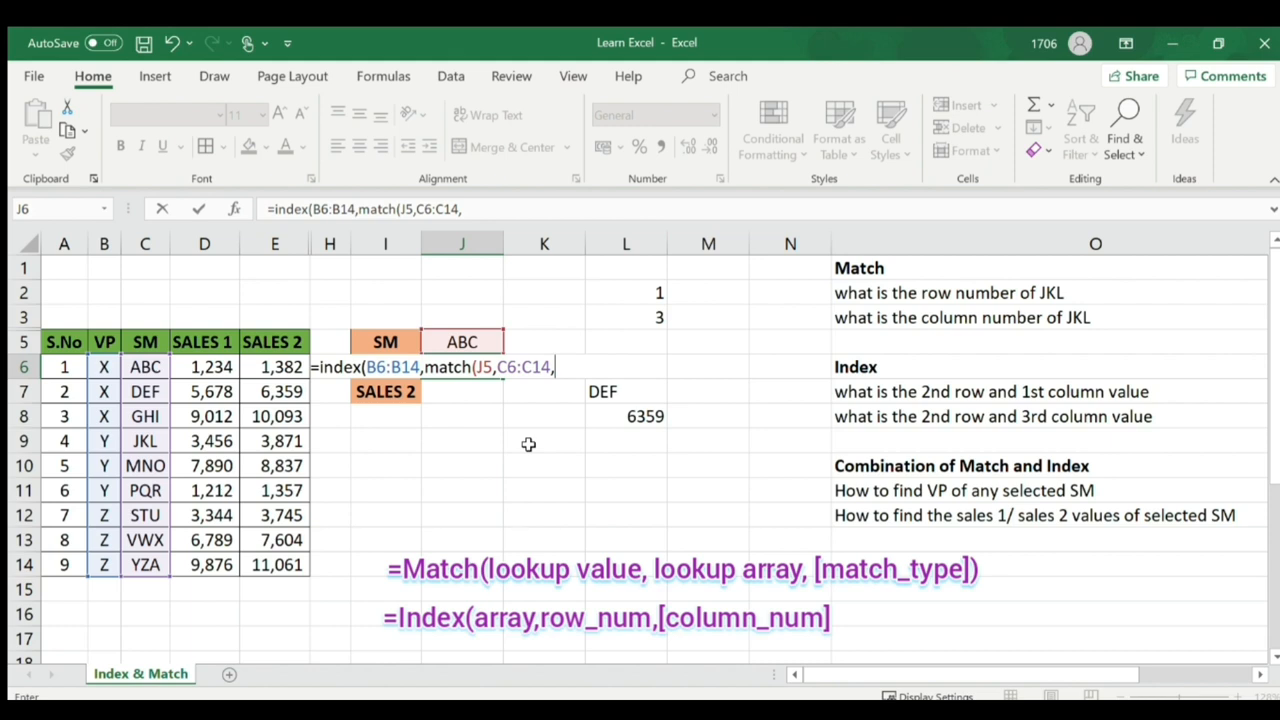
pyautogui.write('0')
pyautogui.write(',')
pyautogui.write('1)')
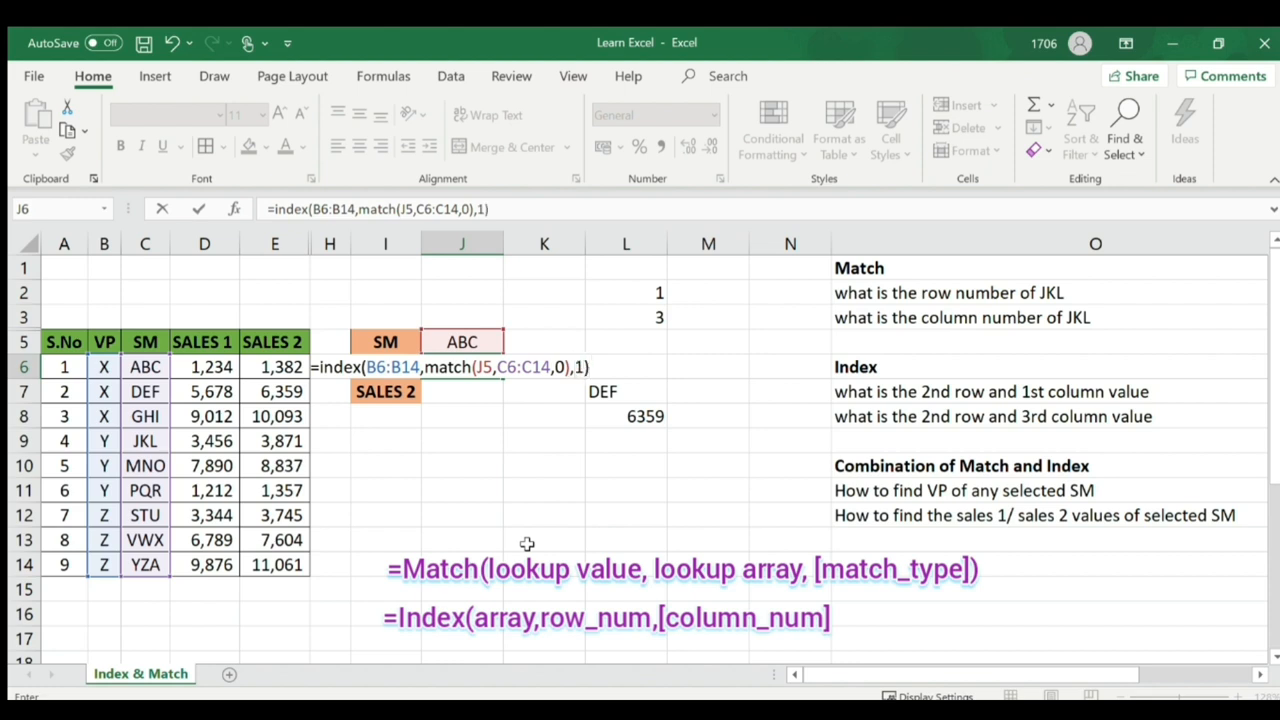
pyautogui.press('Return')
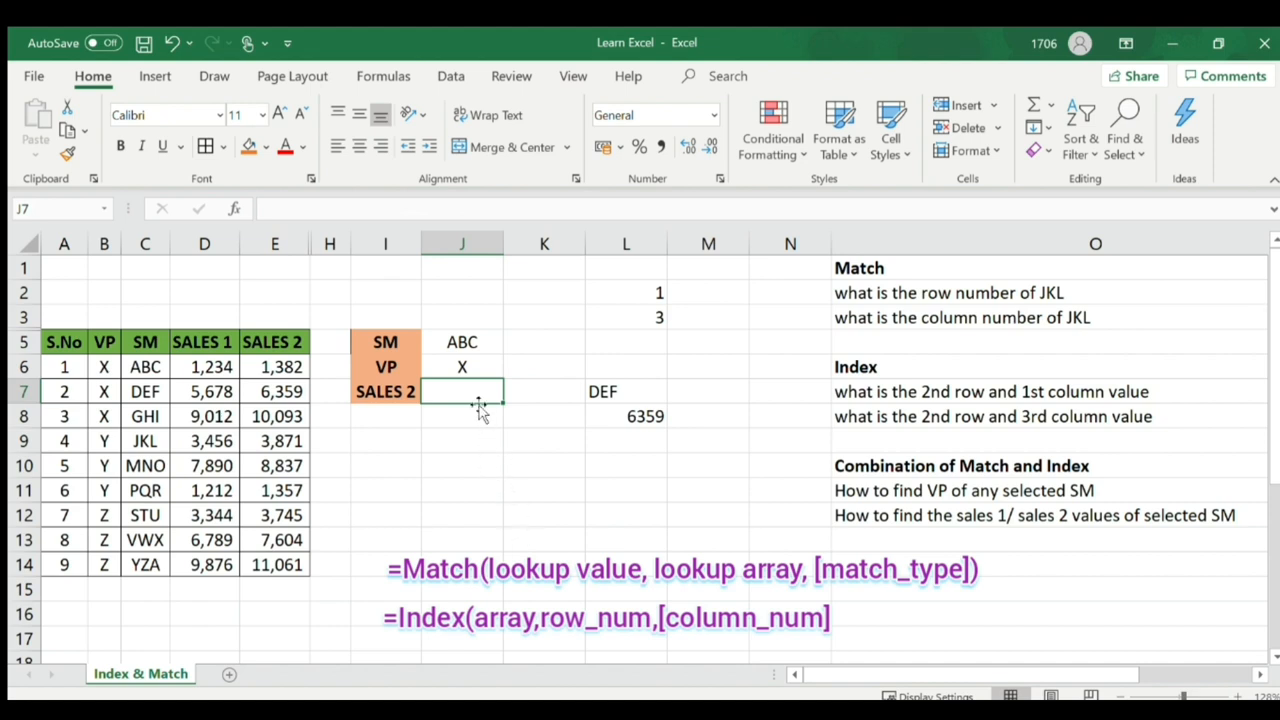
pyautogui.click(462, 362)
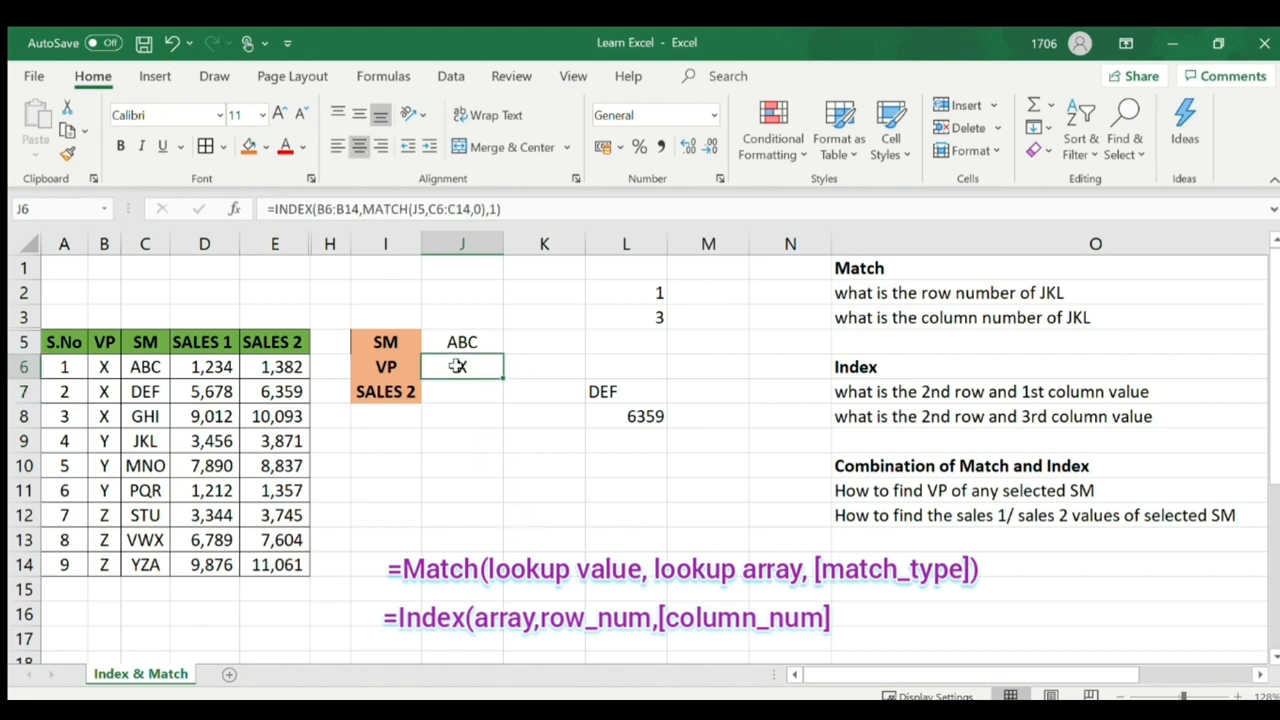
pyautogui.moveTo(145, 367); pyautogui.dragTo(101, 367)
pyautogui.click(486, 341)
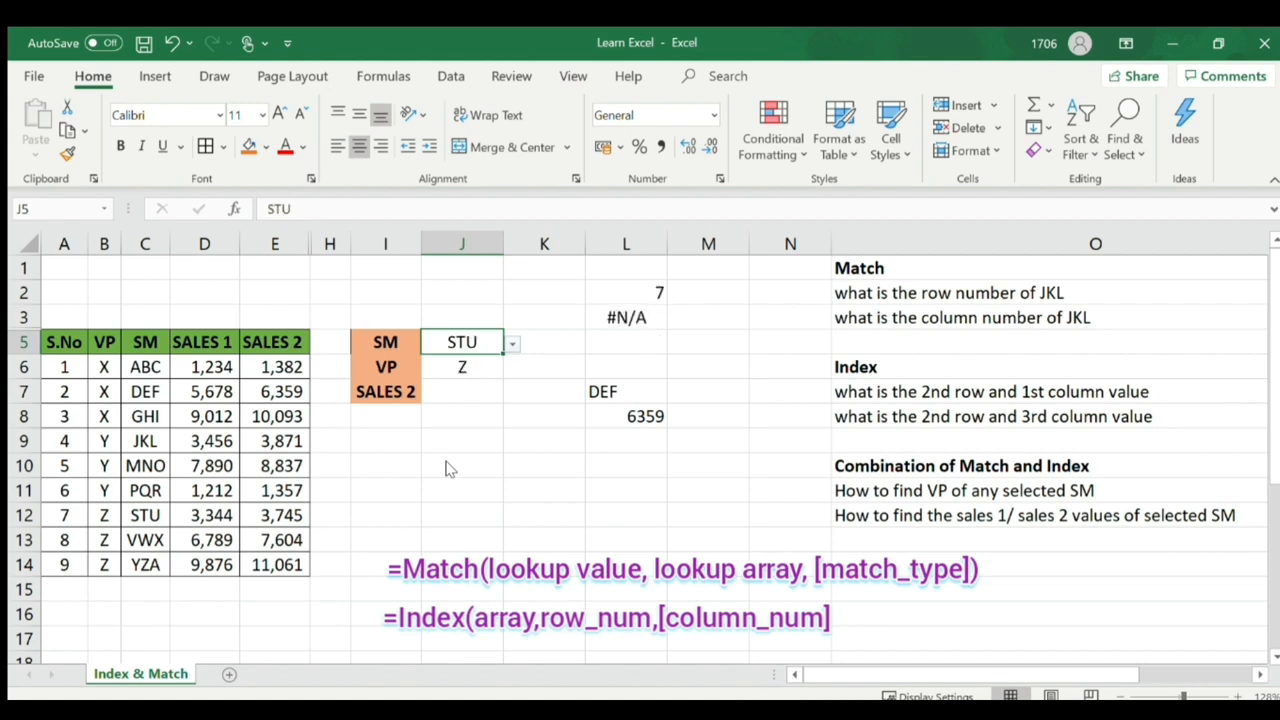
# - Choose STU in J5, confirm the VP shows Z, and select J7 for the SALES 2 lookup
pyautogui.click(467, 366)
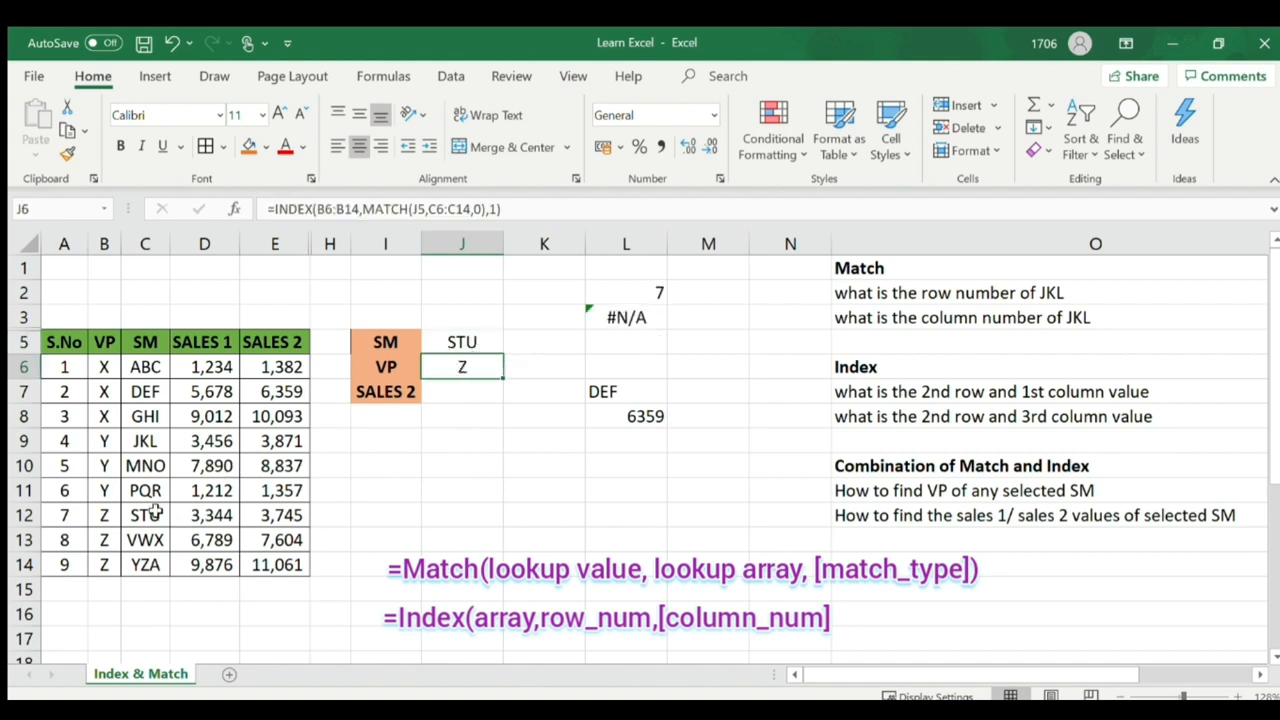
pyautogui.moveTo(155, 512); pyautogui.dragTo(111, 510)
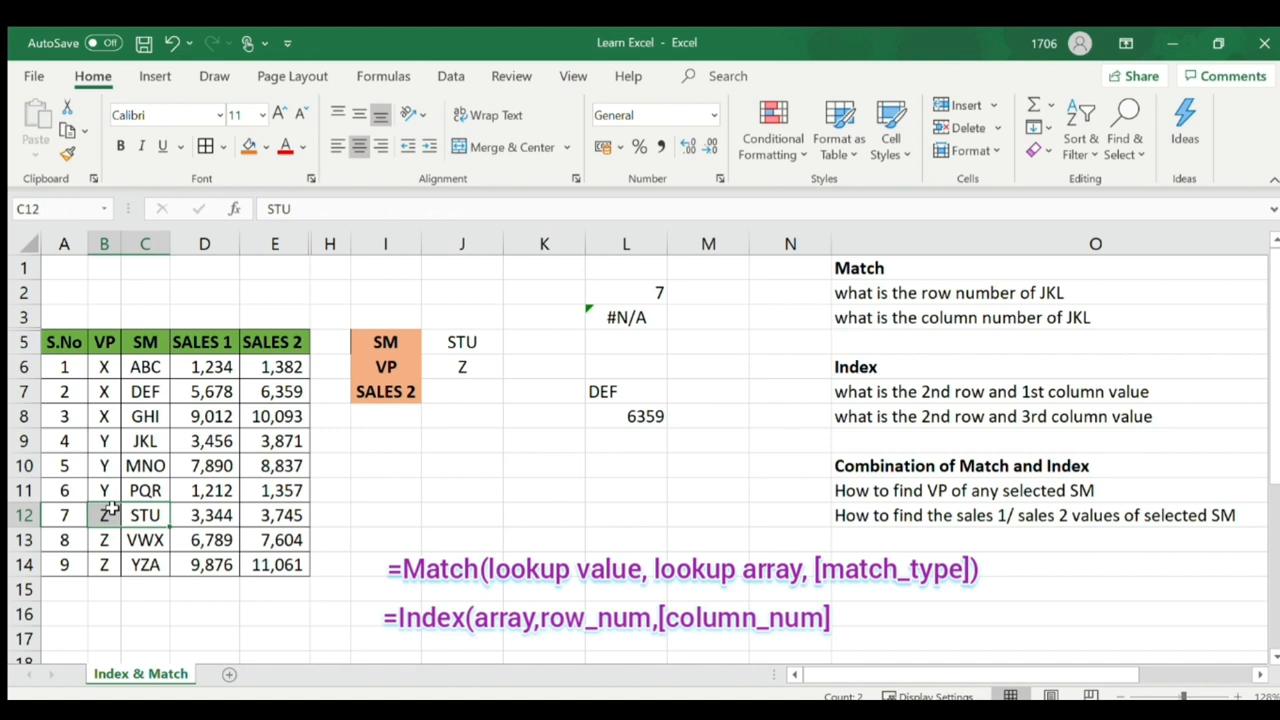
pyautogui.click(463, 391)
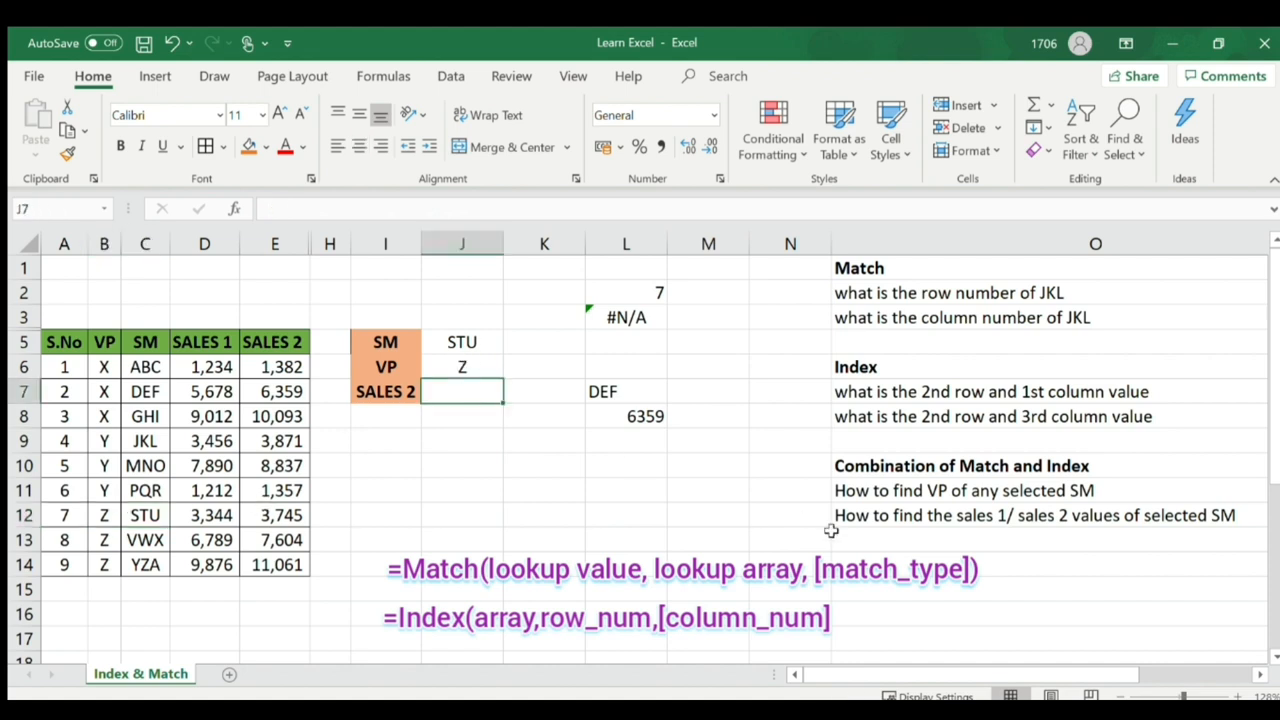
pyautogui.click(862, 515)
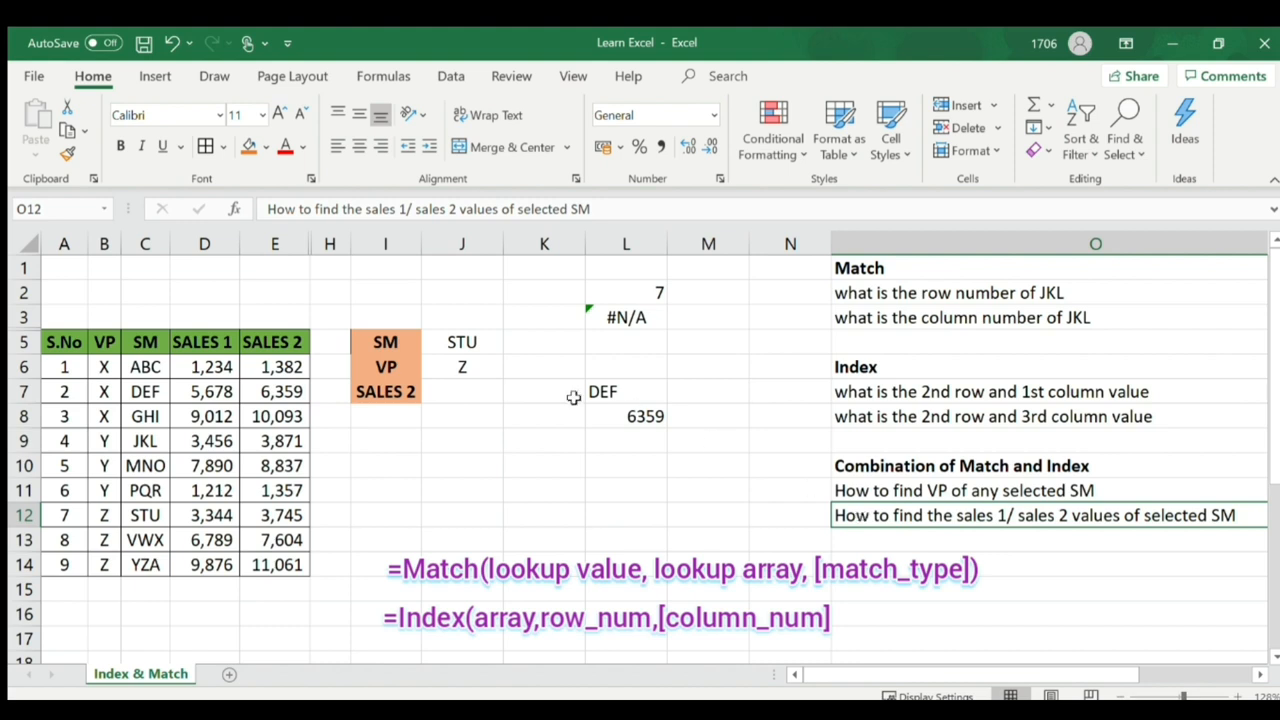
pyautogui.click(476, 395)
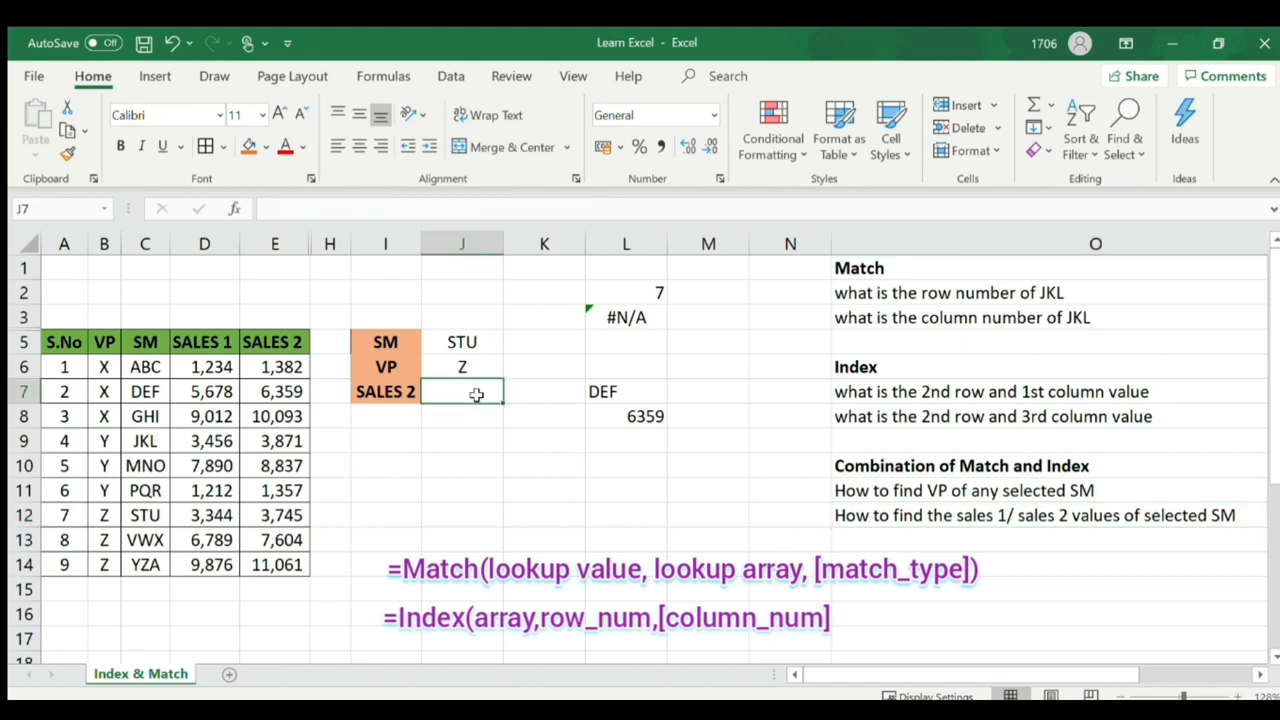
pyautogui.click(383, 392)
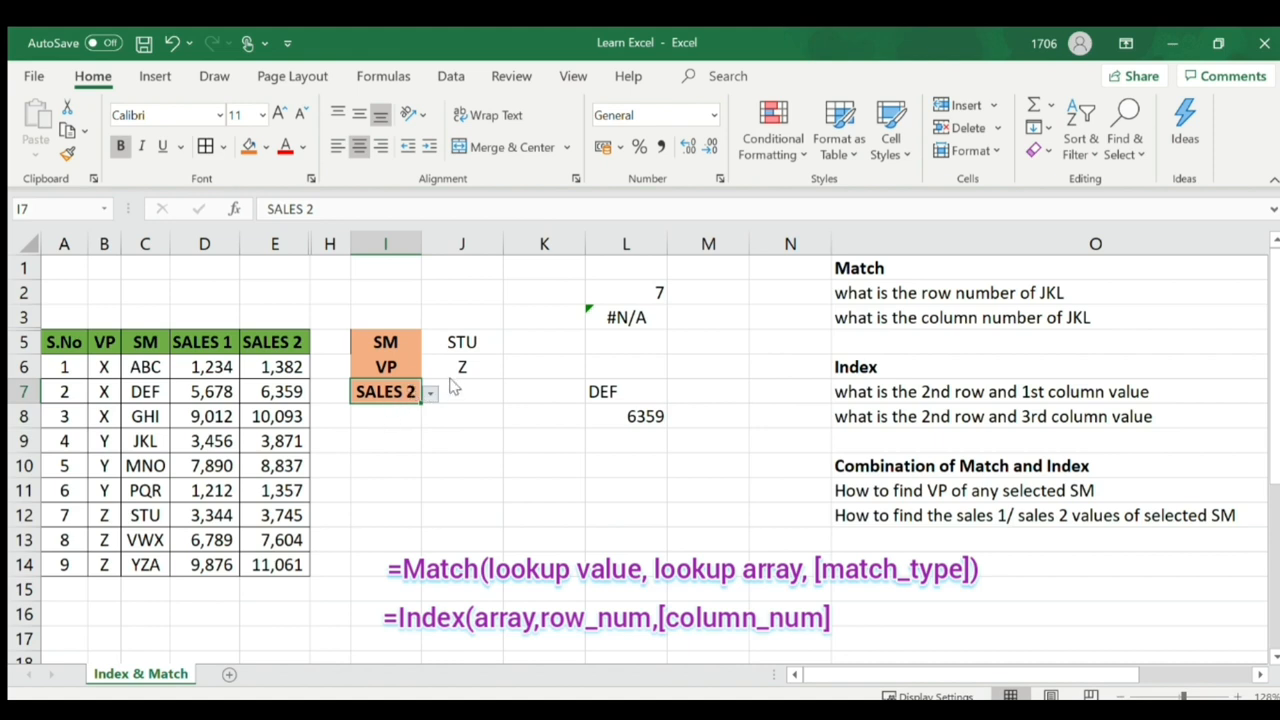
pyautogui.click(477, 342)
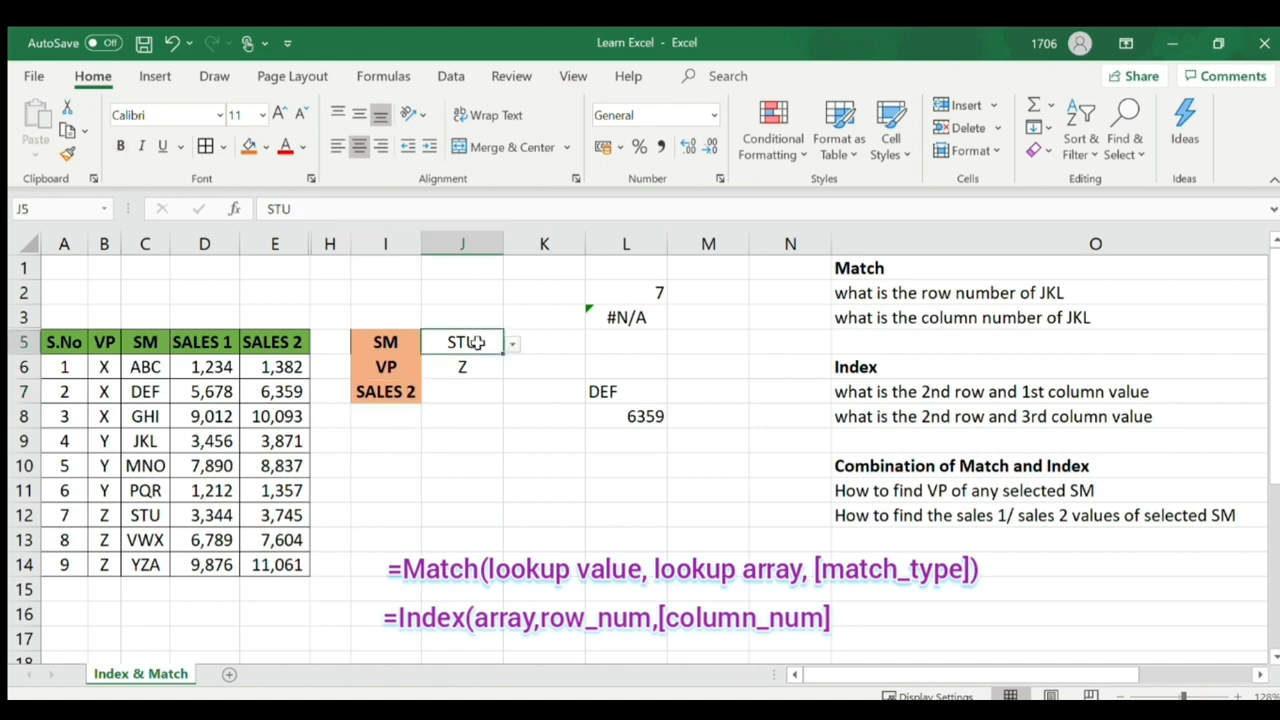
pyautogui.click(412, 390)
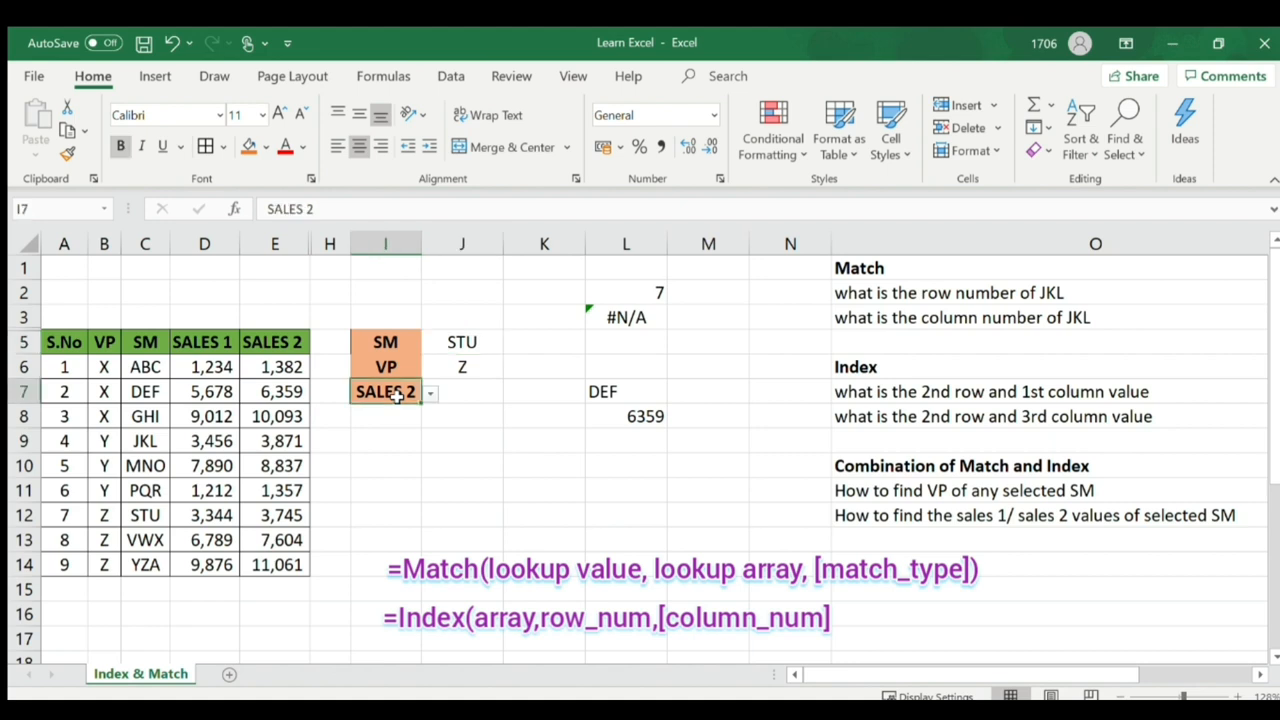
pyautogui.click(460, 397)
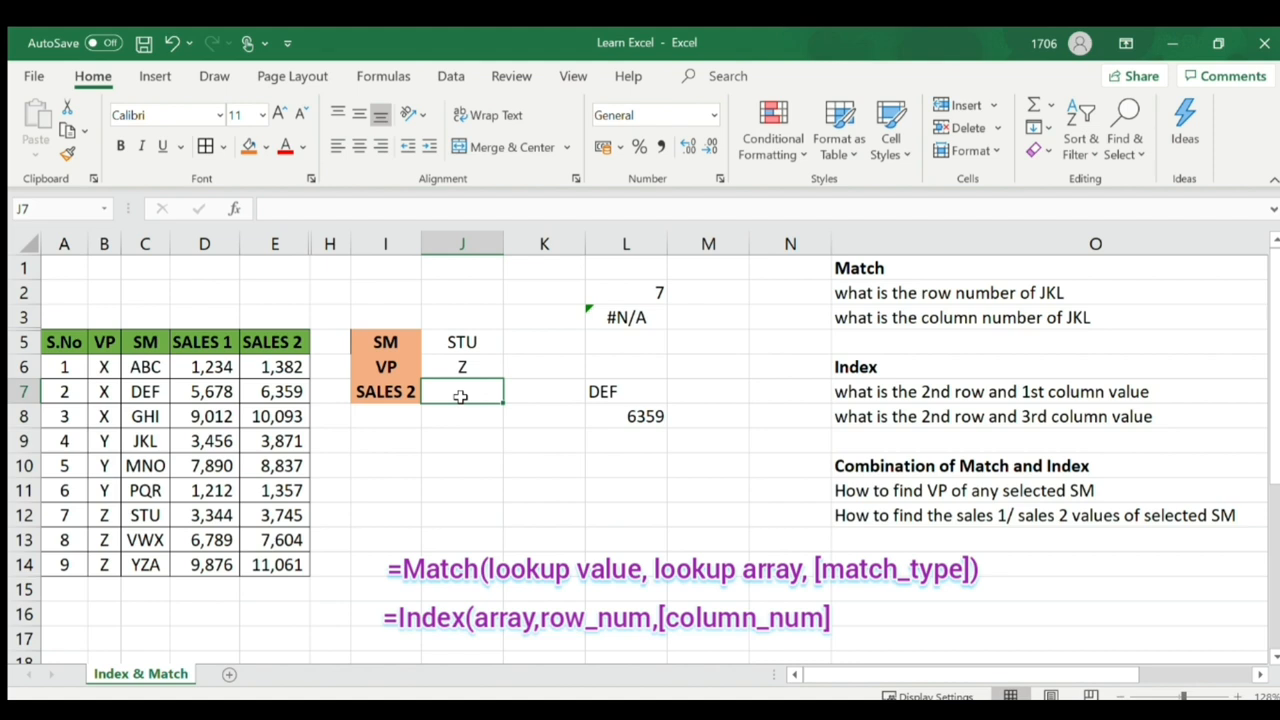
# - In J7, begin =INDEX(D6:E14, MATCH(J5, C6:C14, 0) to locate the chosen SM's row
pyautogui.write('=')
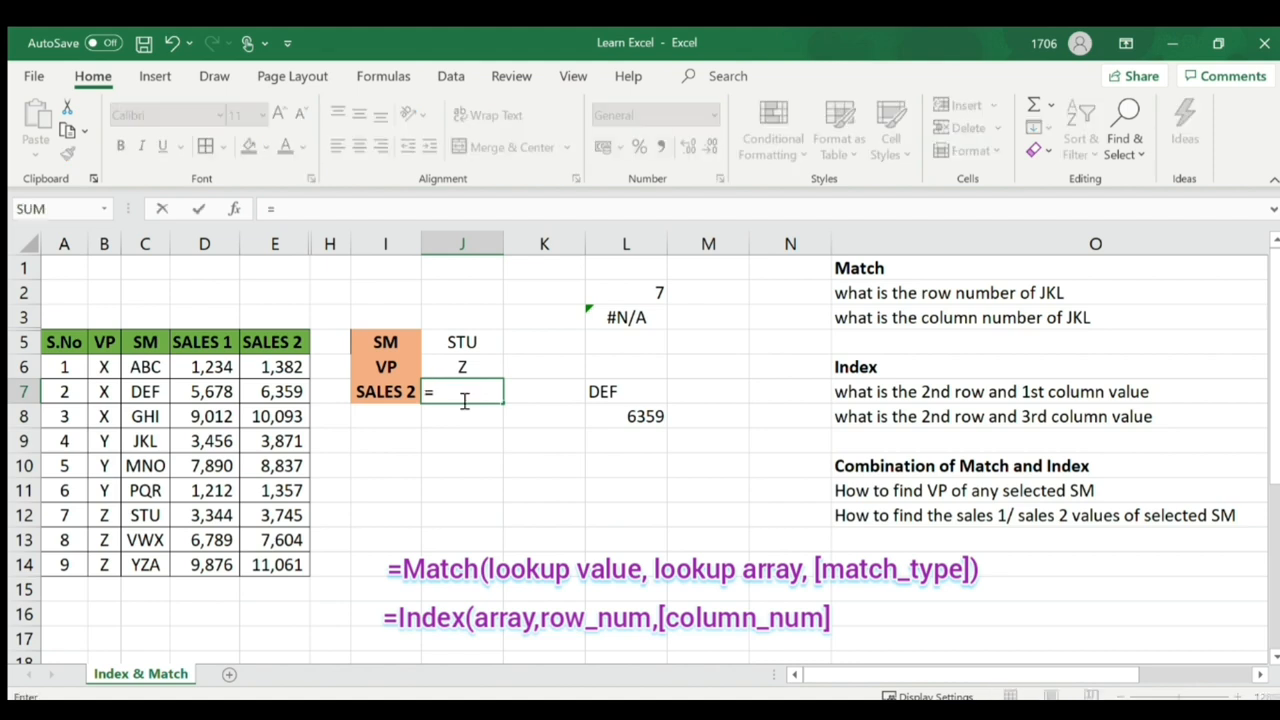
pyautogui.write('index(')
pyautogui.moveTo(218, 370); pyautogui.dragTo(268, 565)
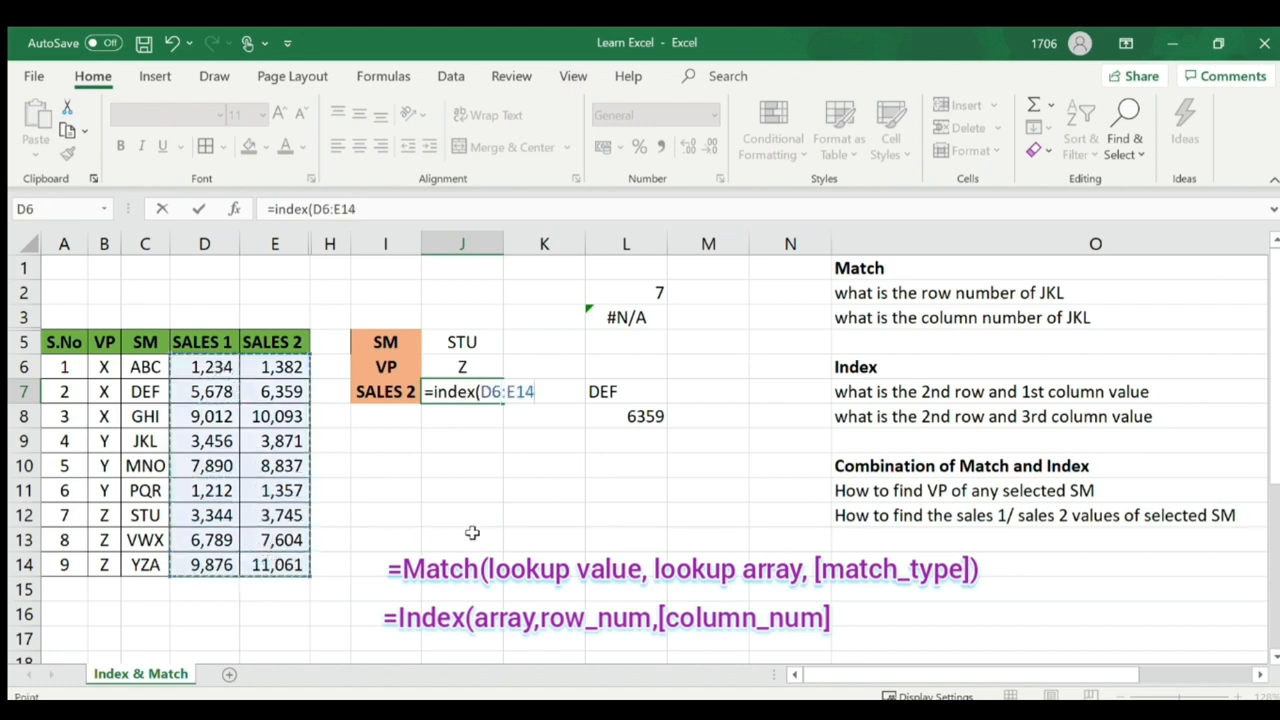
pyautogui.write(',')
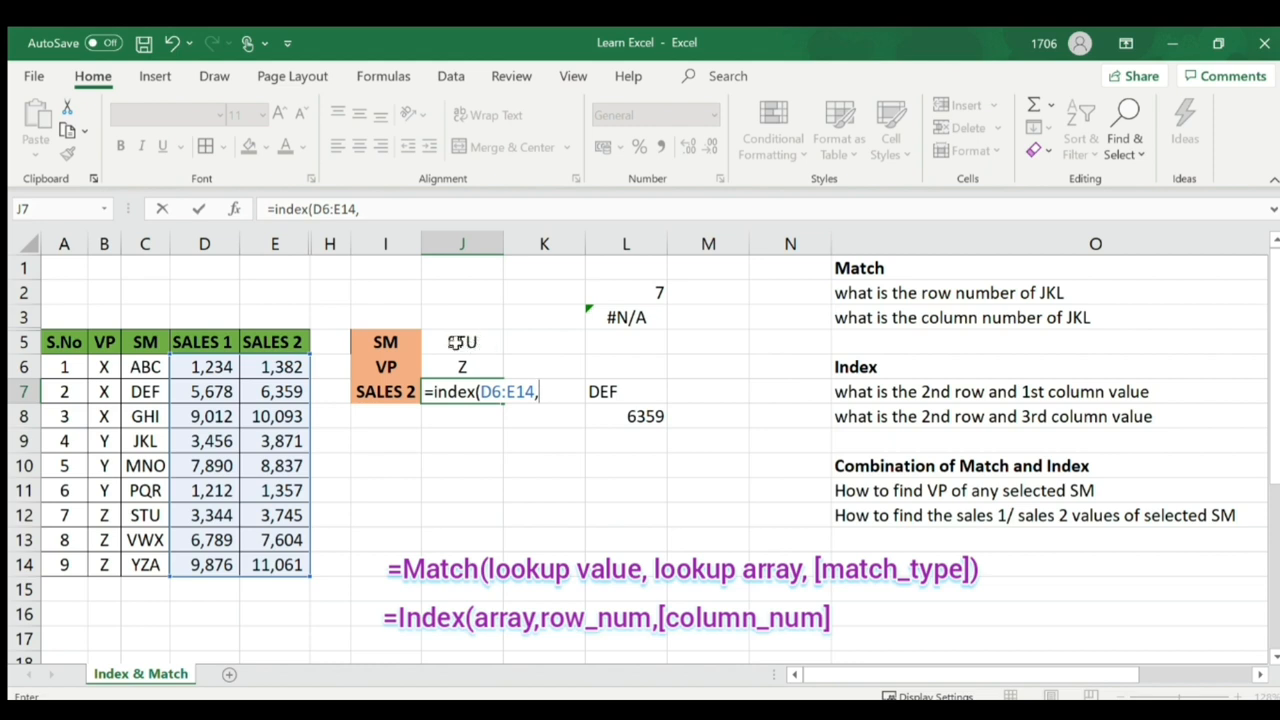
pyautogui.write('match(')
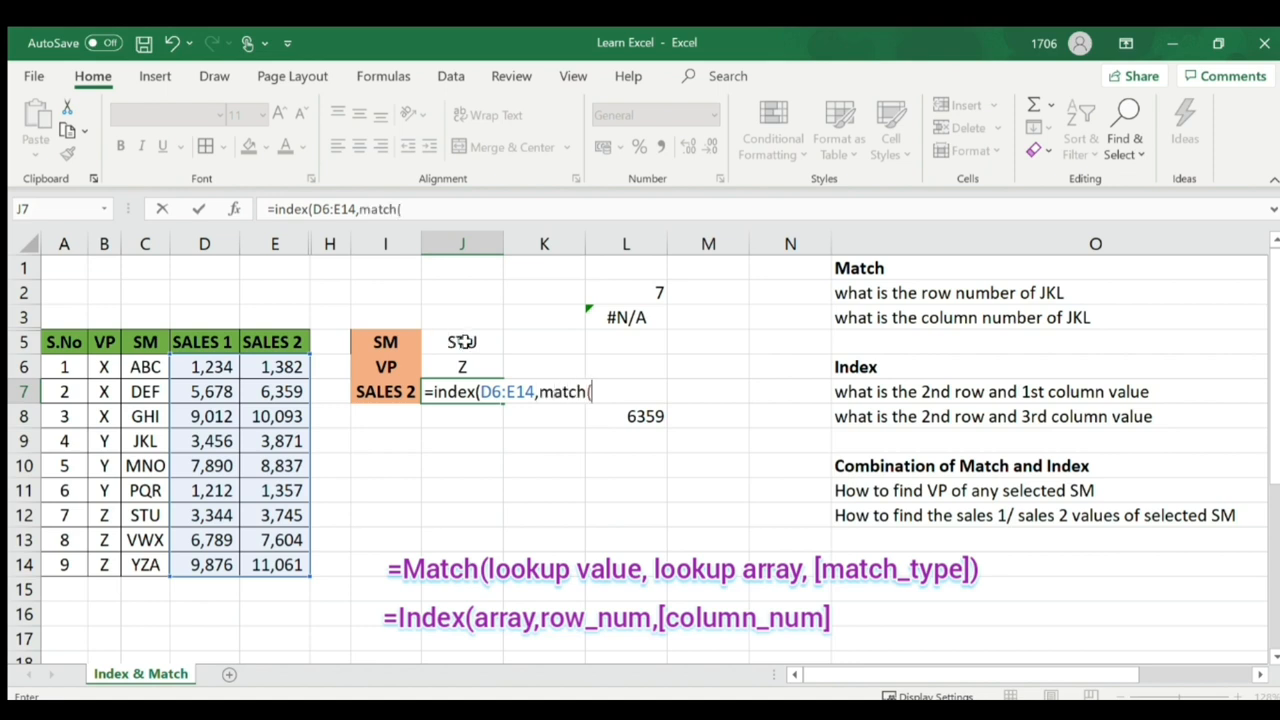
pyautogui.click(462, 342)
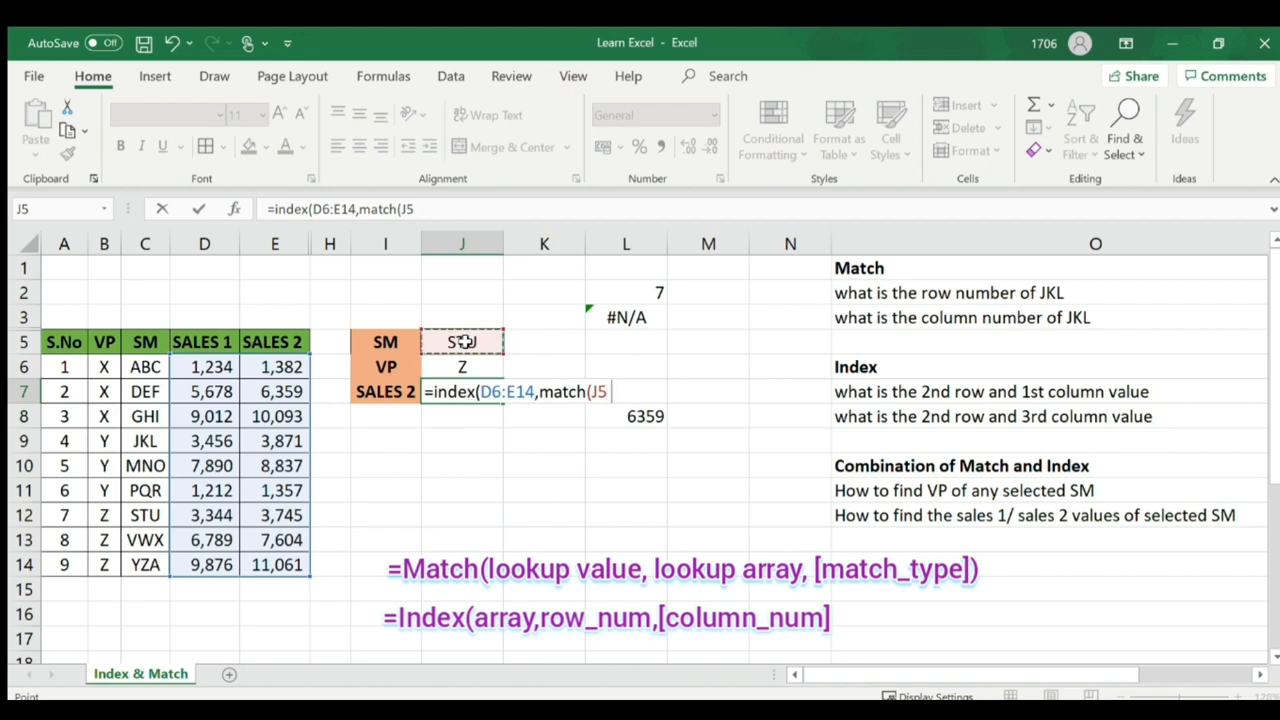
pyautogui.write(',')
pyautogui.moveTo(148, 367); pyautogui.dragTo(137, 564)
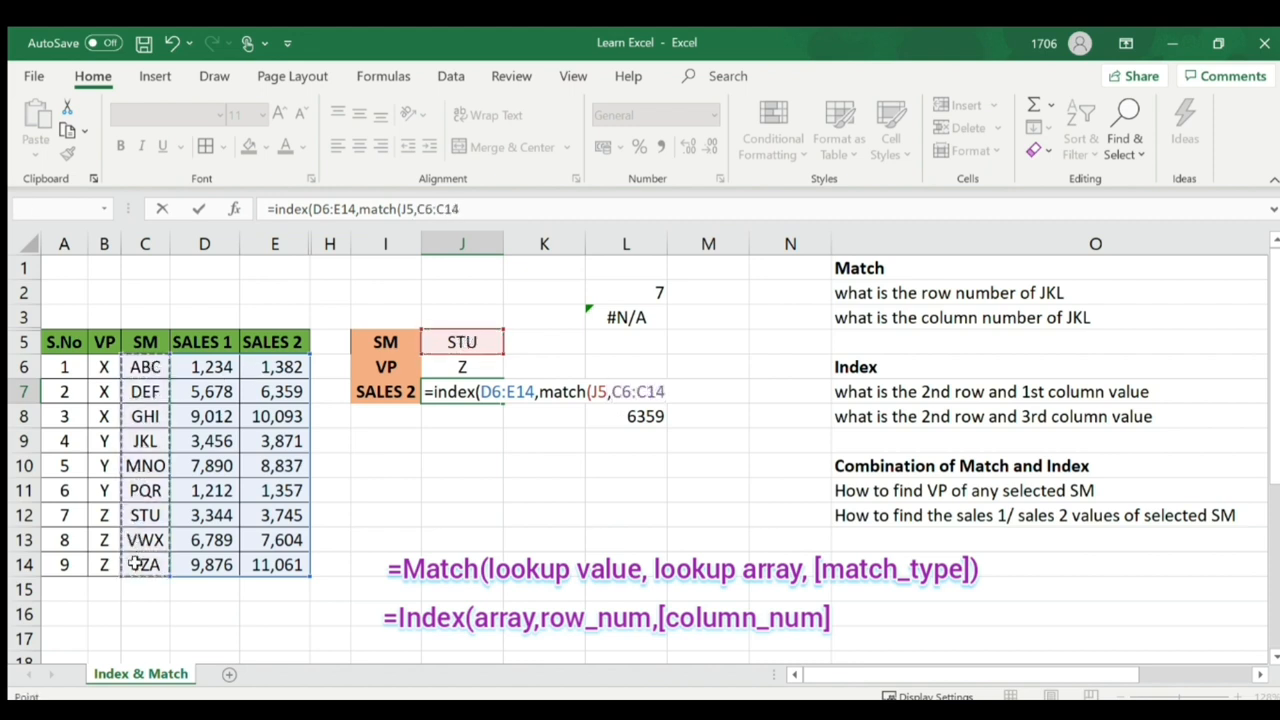
pyautogui.write(',')
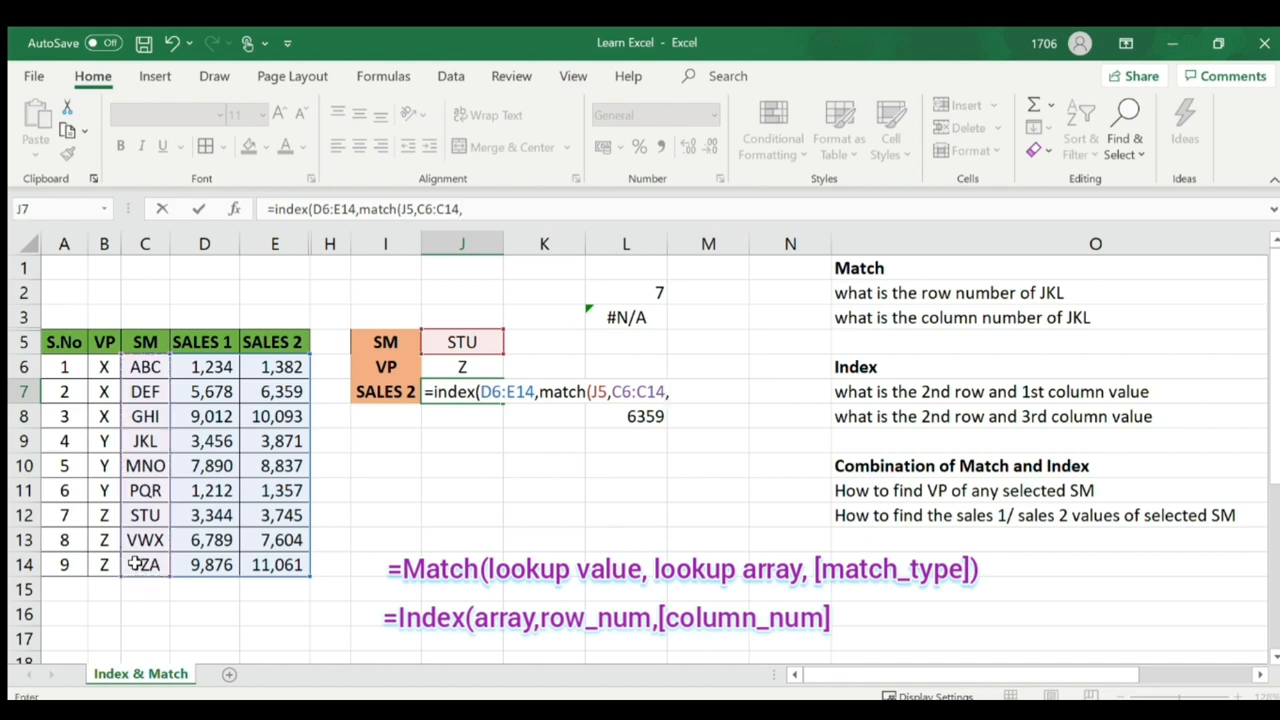
pyautogui.write('0)')
# - Add MATCH(I7, D5:E5, 0) as the column argument and commit, so J7 returns 3745
pyautogui.write(',match(')
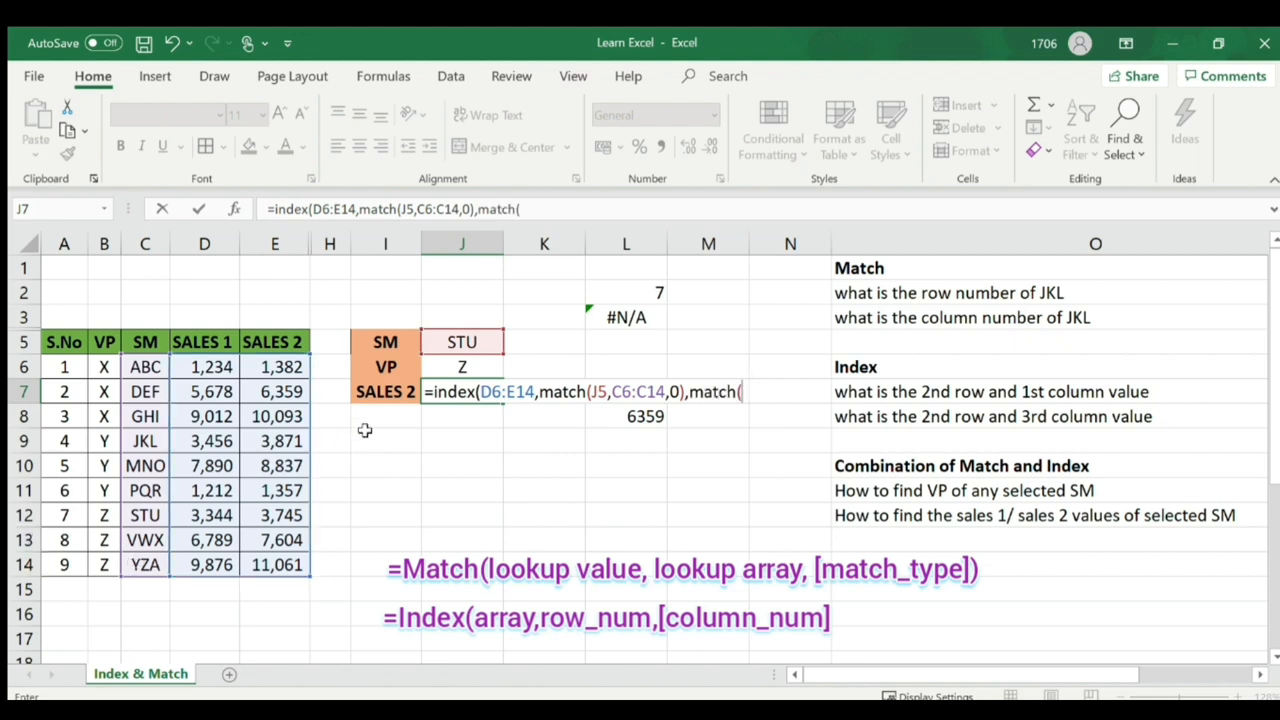
pyautogui.click(382, 392)
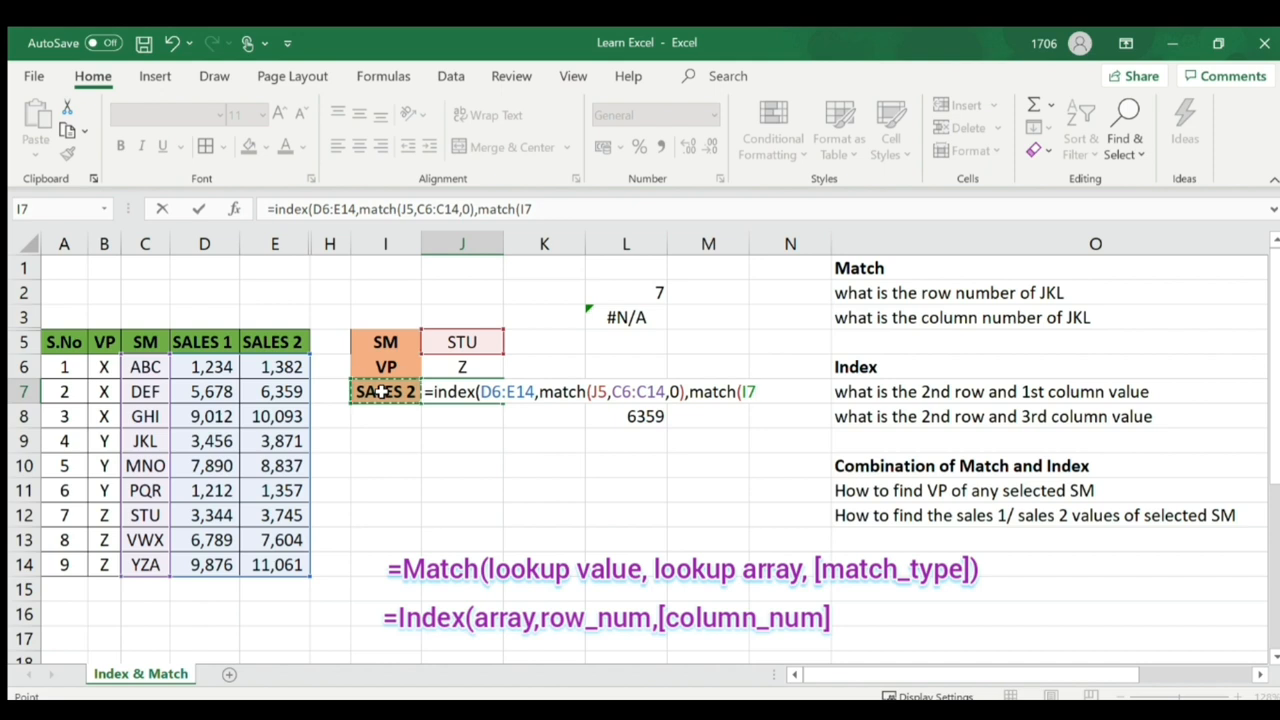
pyautogui.write(',')
pyautogui.moveTo(204, 342); pyautogui.dragTo(262, 342)
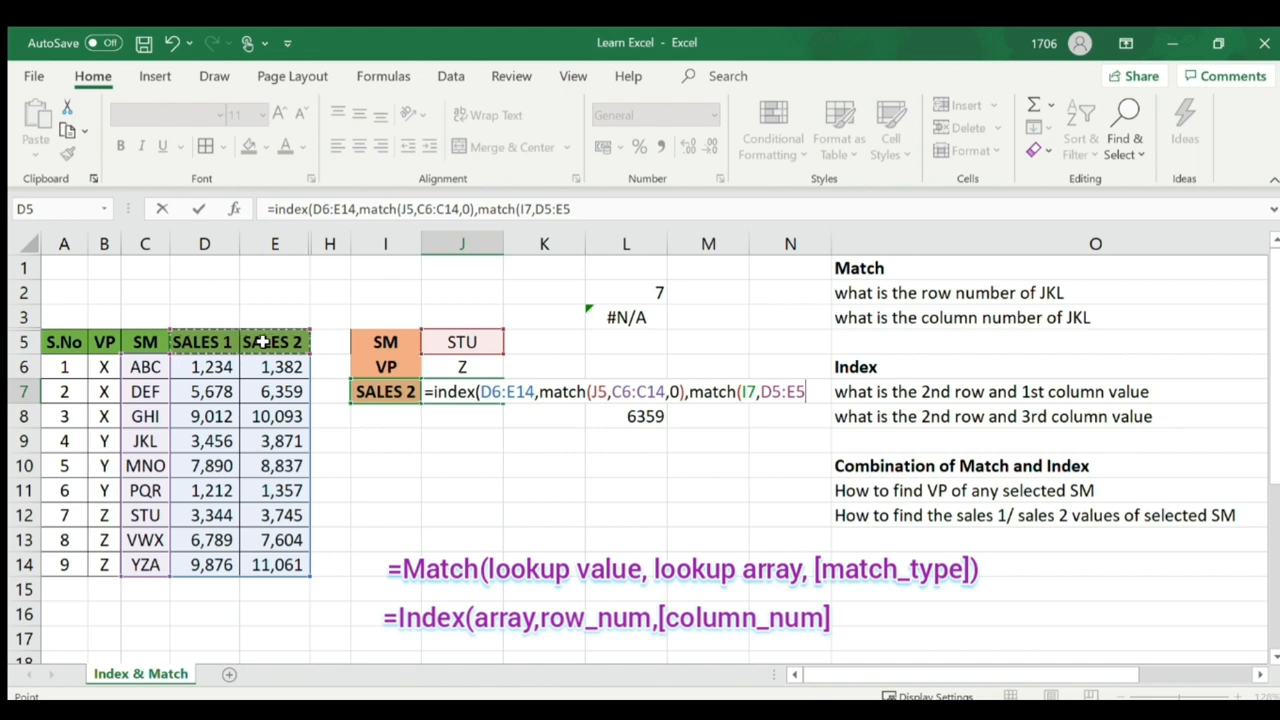
pyautogui.write(',')
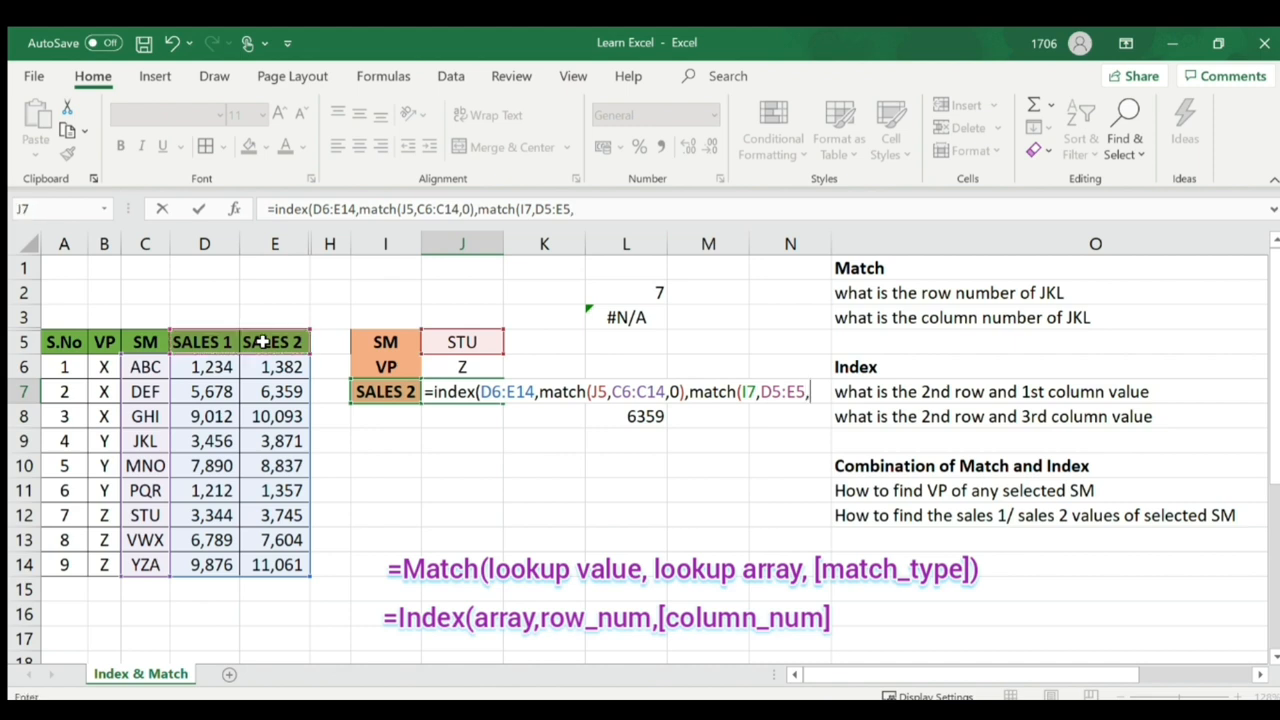
pyautogui.write('0)')
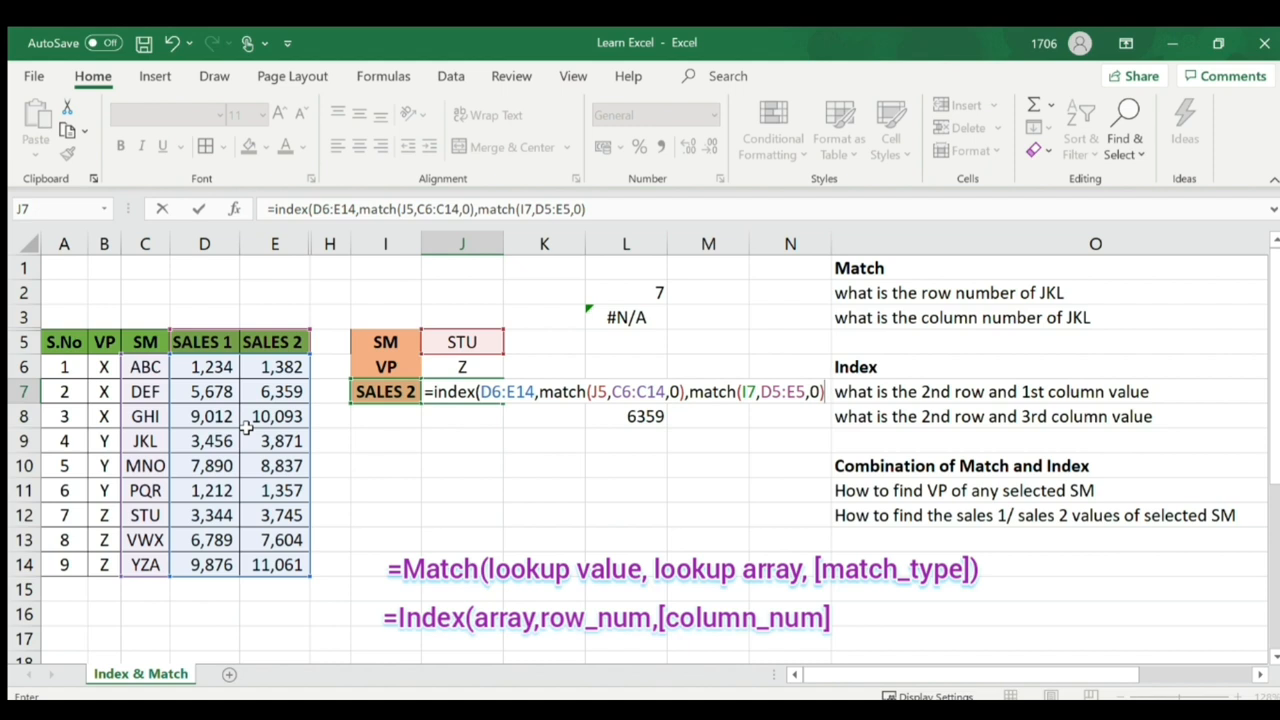
pyautogui.press('Return')
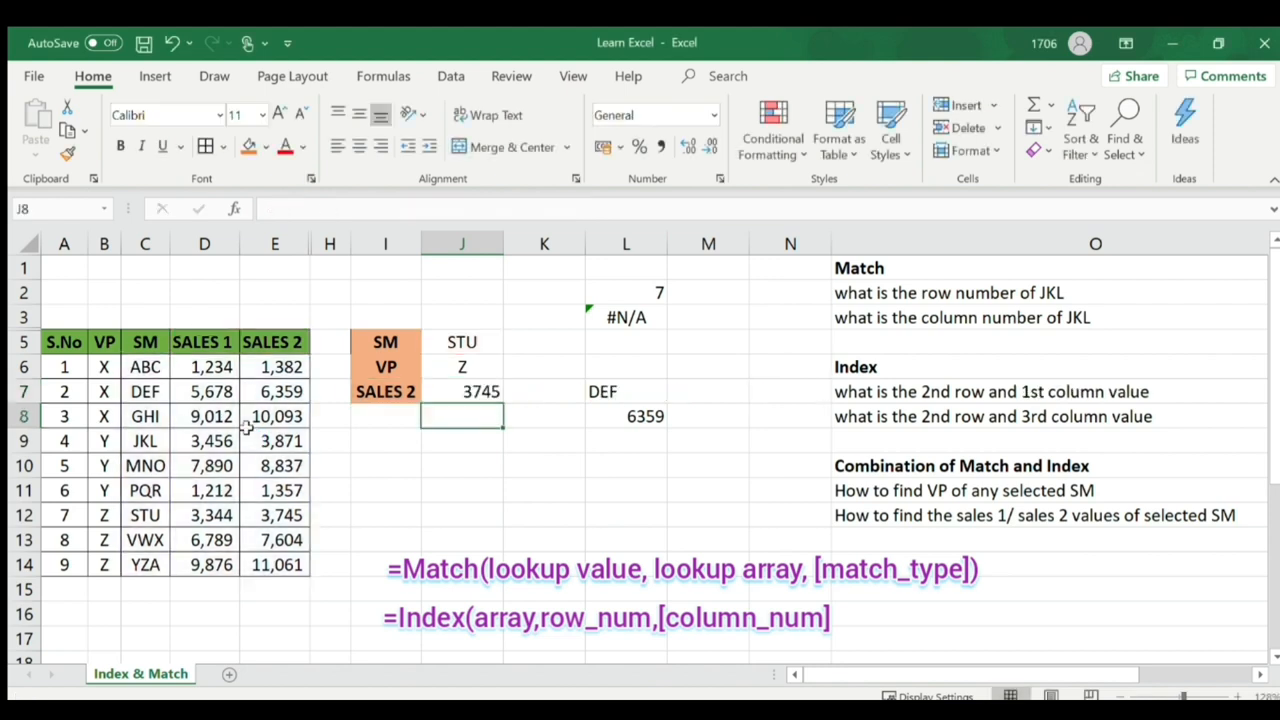
# - Re-confirm J7's formula returns 3745 and check STU in J5 and the SM column
pyautogui.click(458, 392)
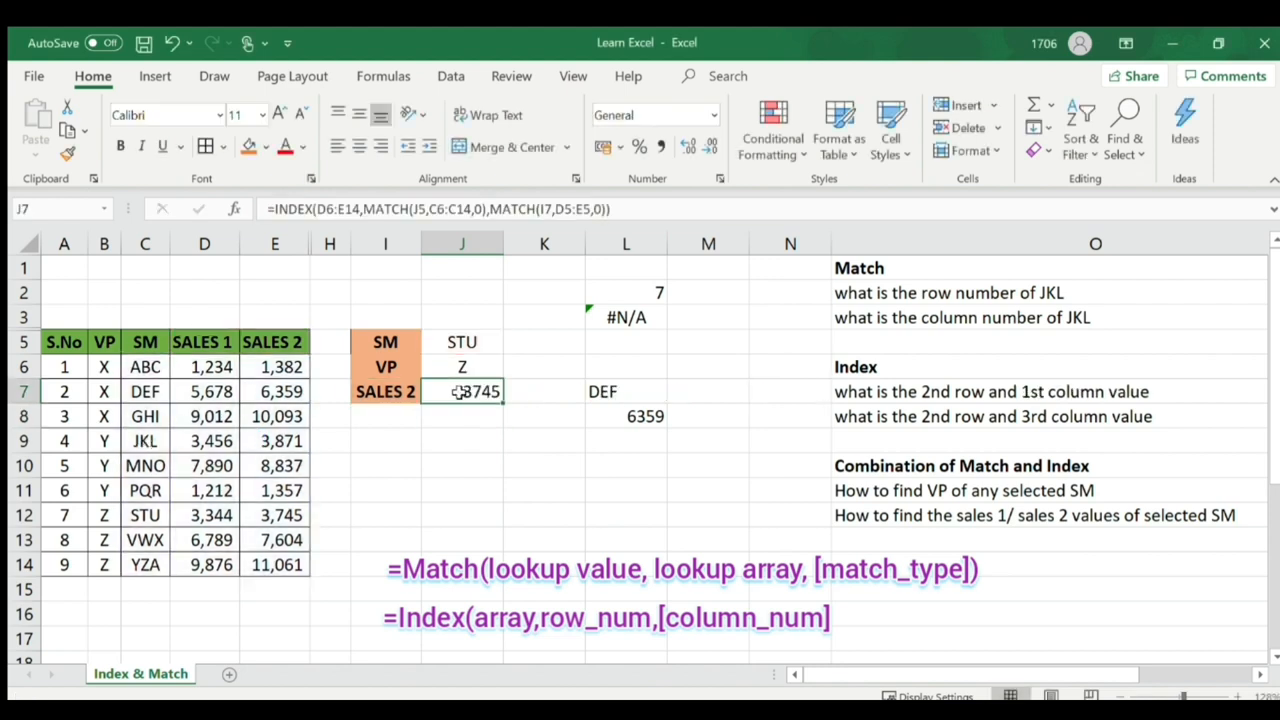
pyautogui.click(635, 212)
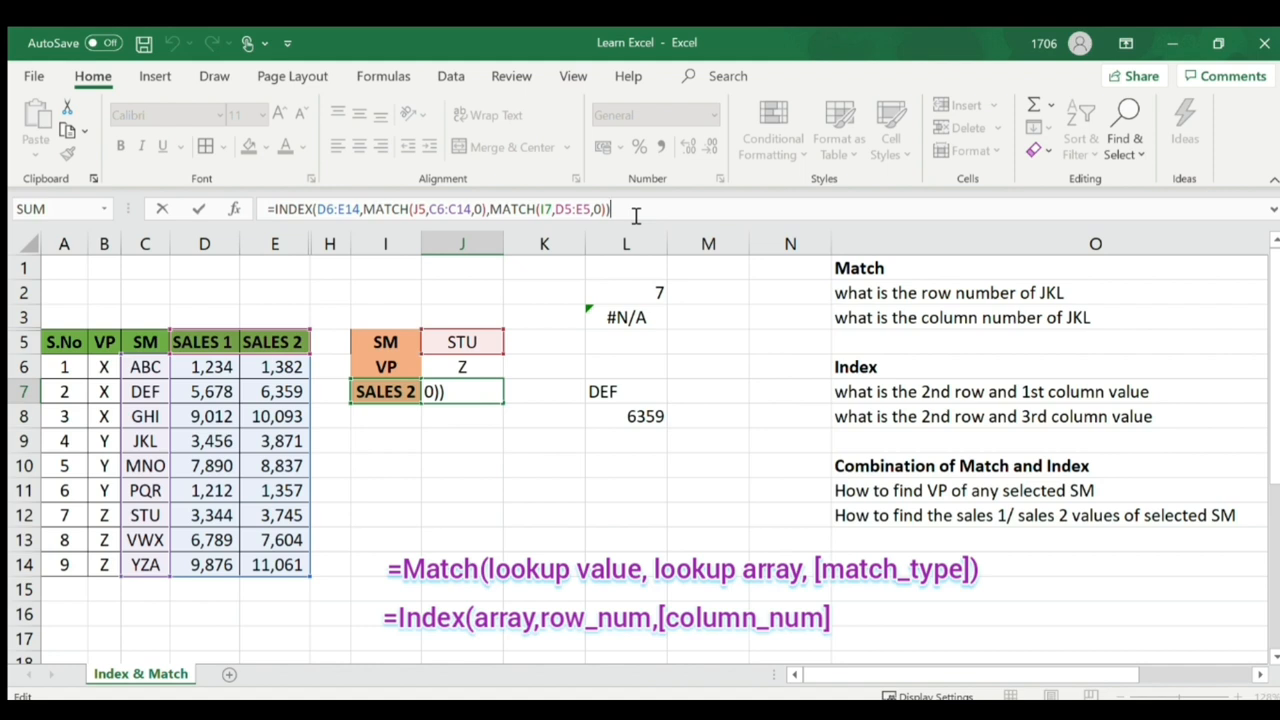
pyautogui.press('Return')
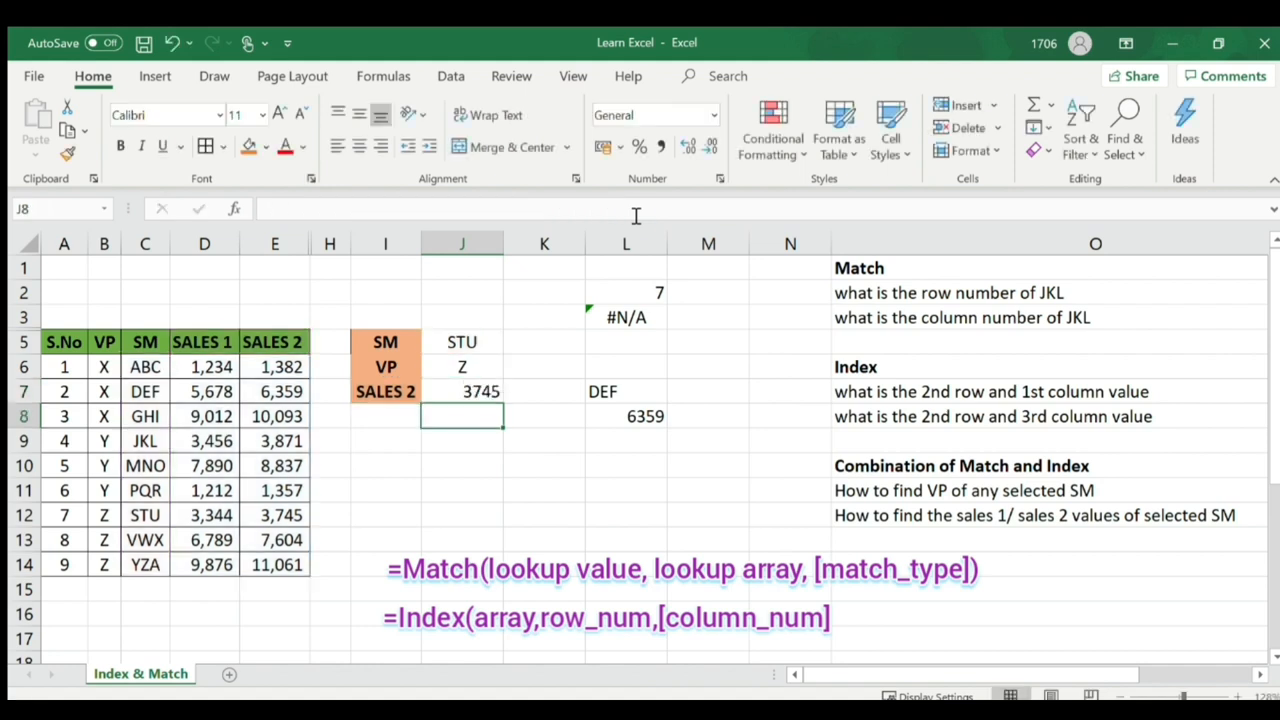
pyautogui.click(460, 389)
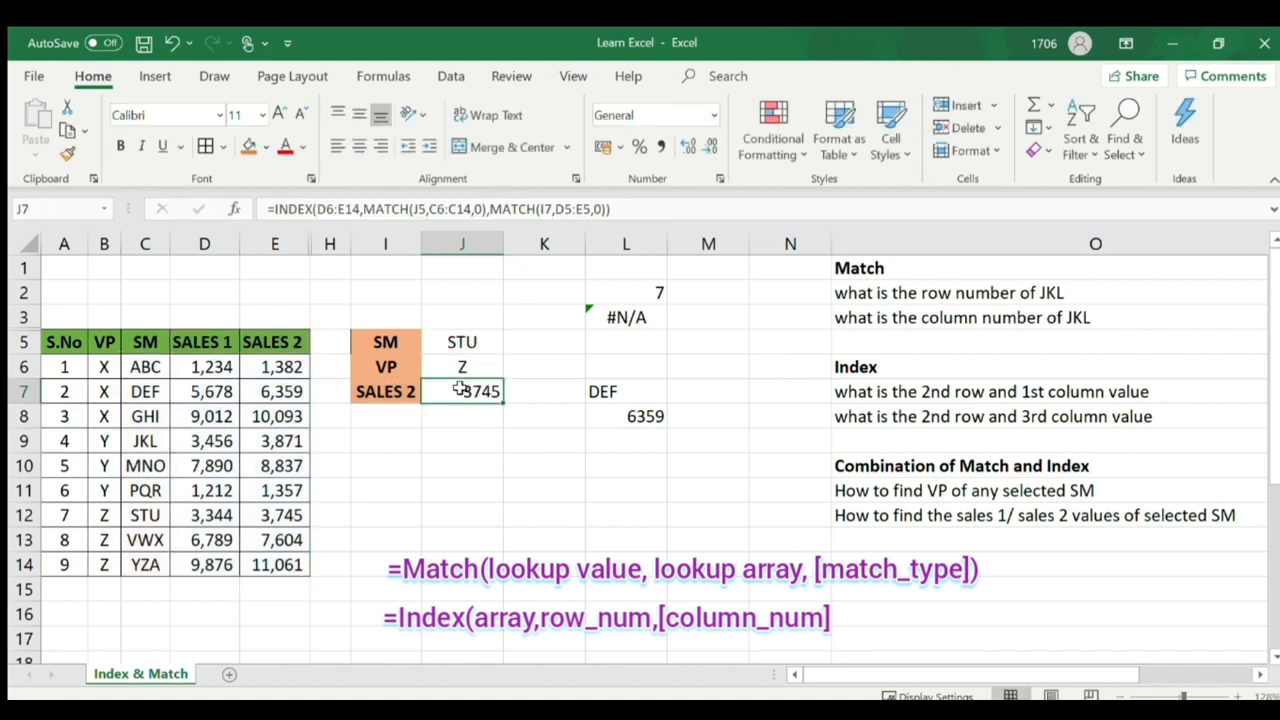
pyautogui.click(466, 342)
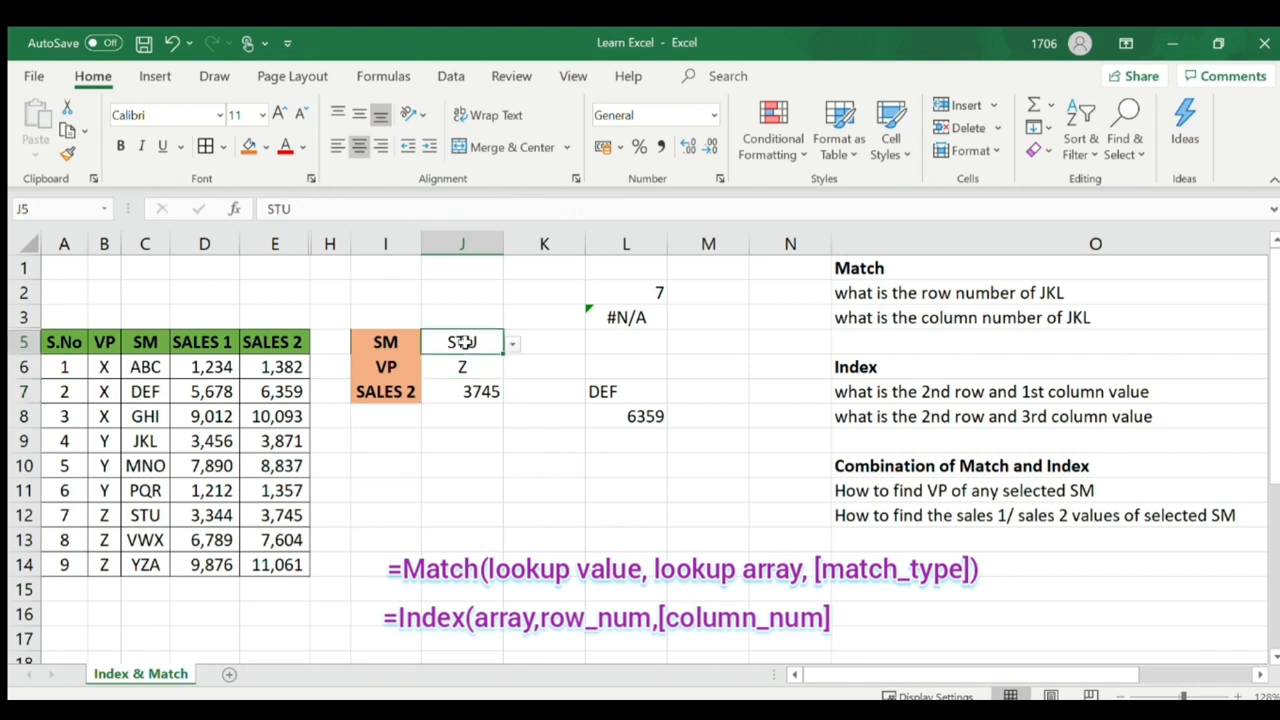
pyautogui.click(132, 517)
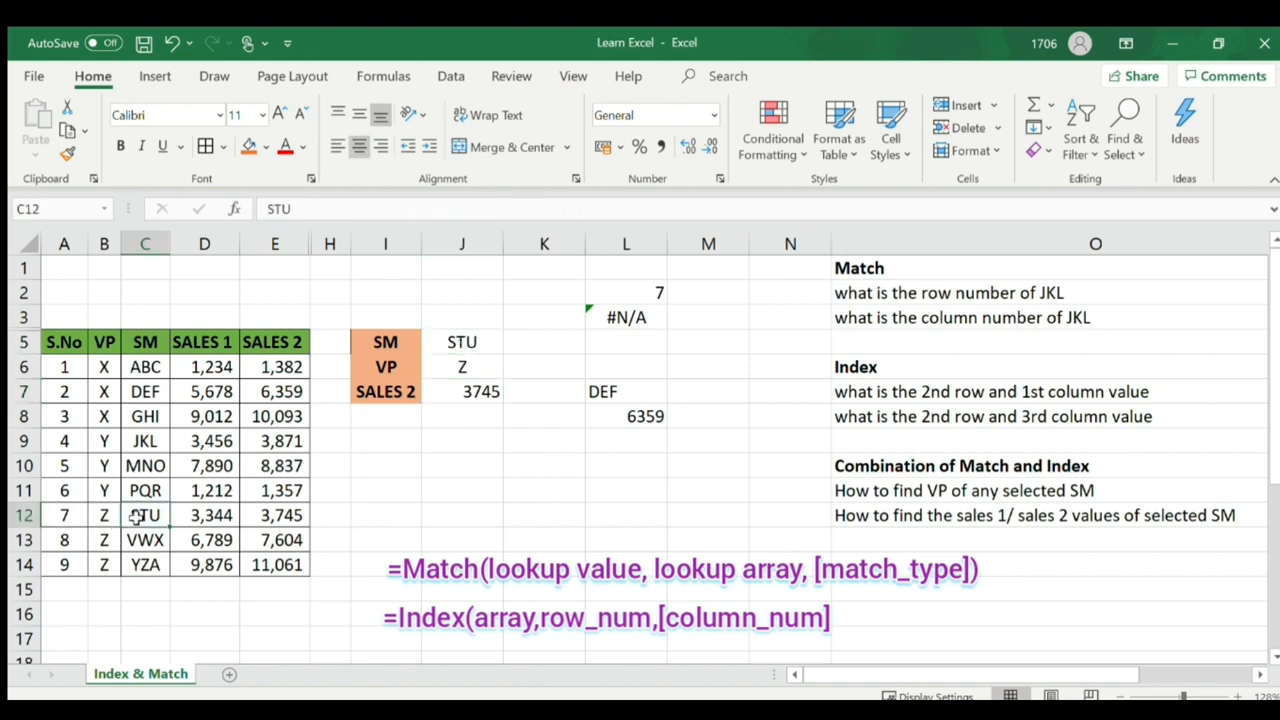
# - Fill STU's row 12 with orange
pyautogui.click(25, 515)
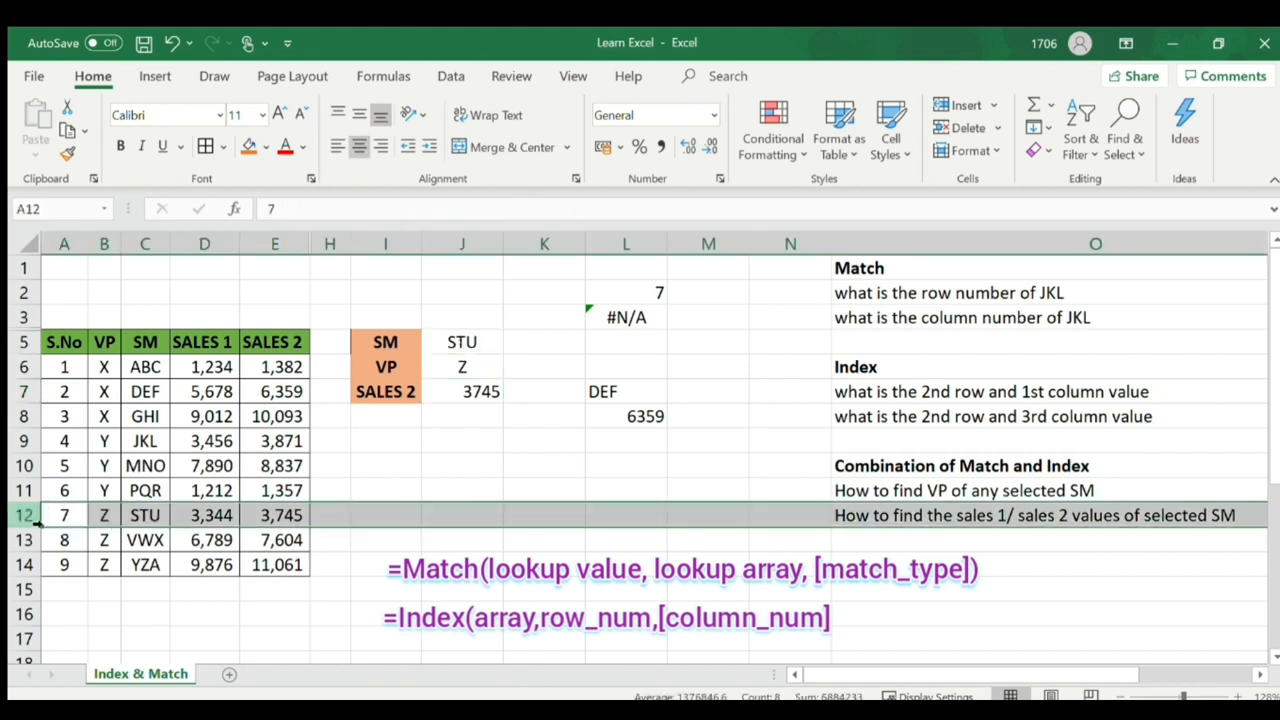
pyautogui.click(249, 147)
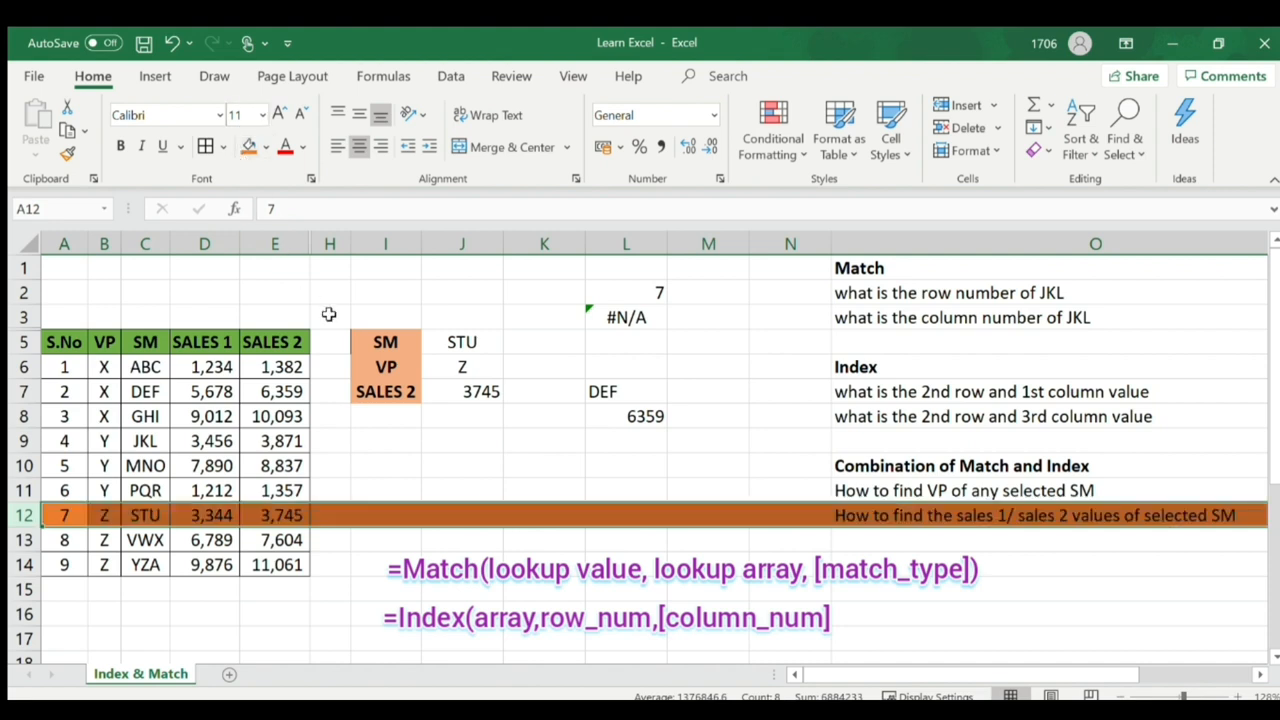
pyautogui.click(406, 392)
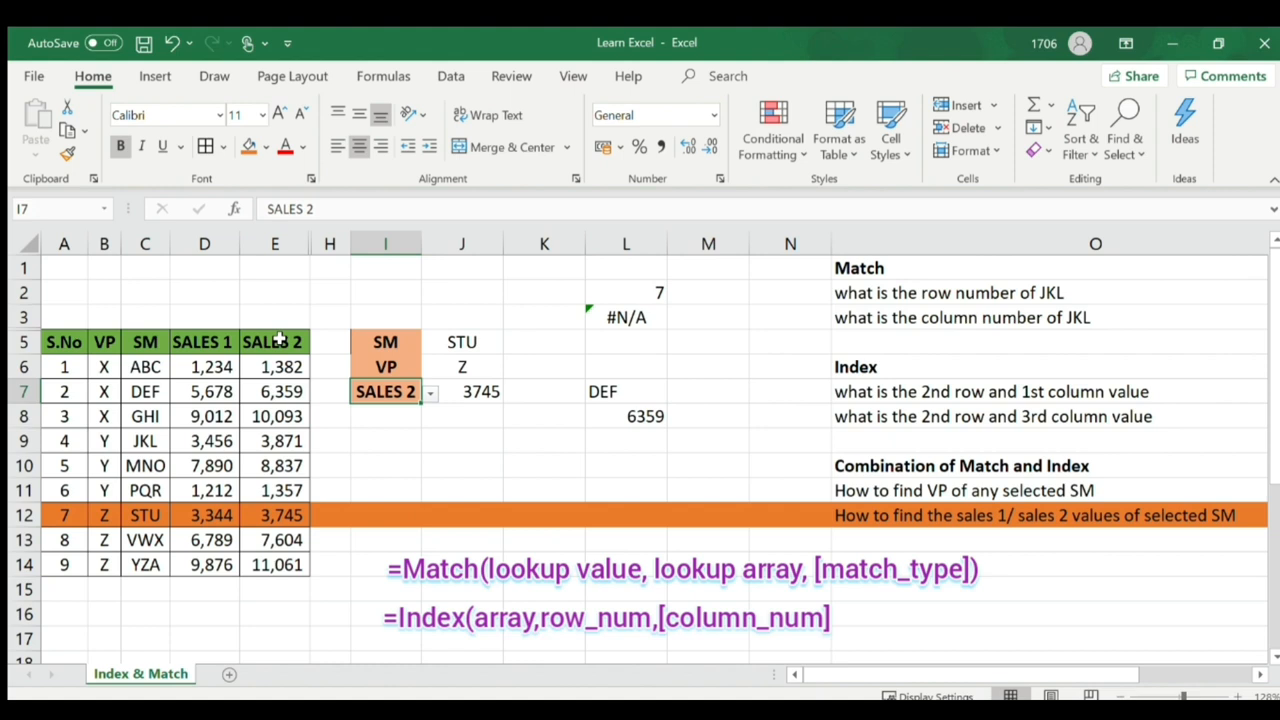
# - Switch I7 to SALES 1 and verify J7 returns STU's 3344 from D12
pyautogui.click(275, 250)
pyautogui.click(272, 515)
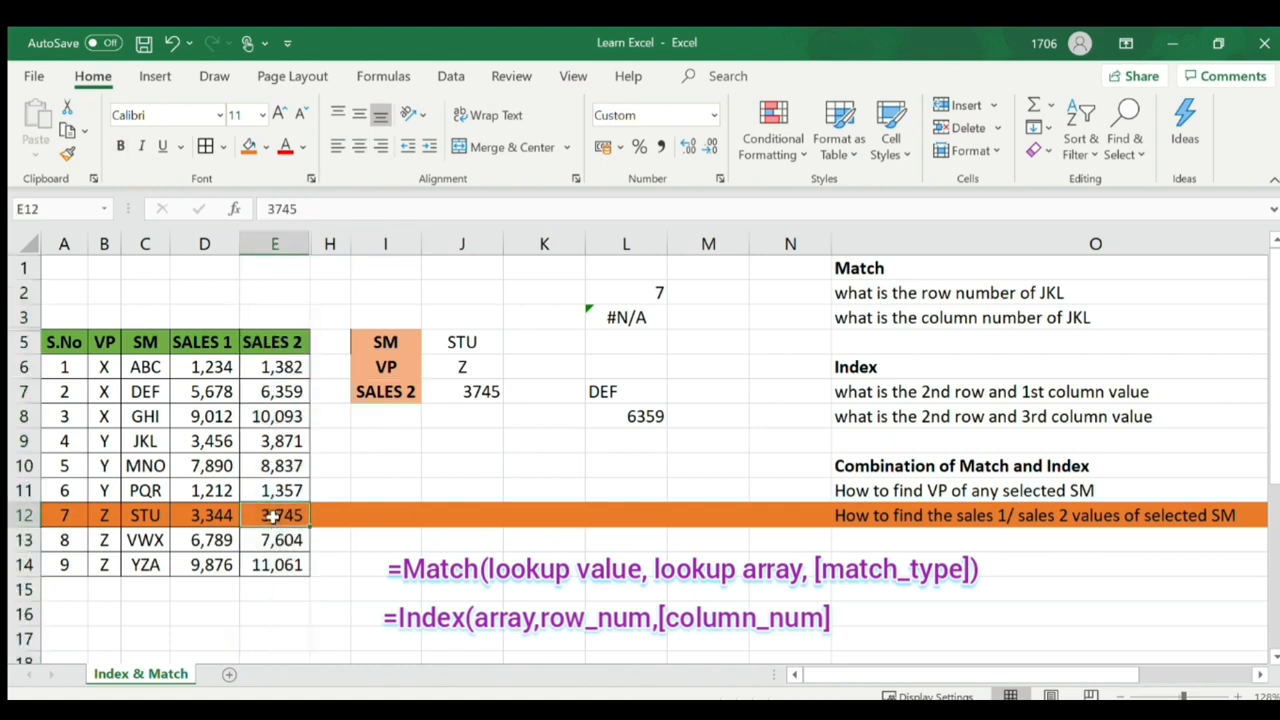
pyautogui.click(481, 391)
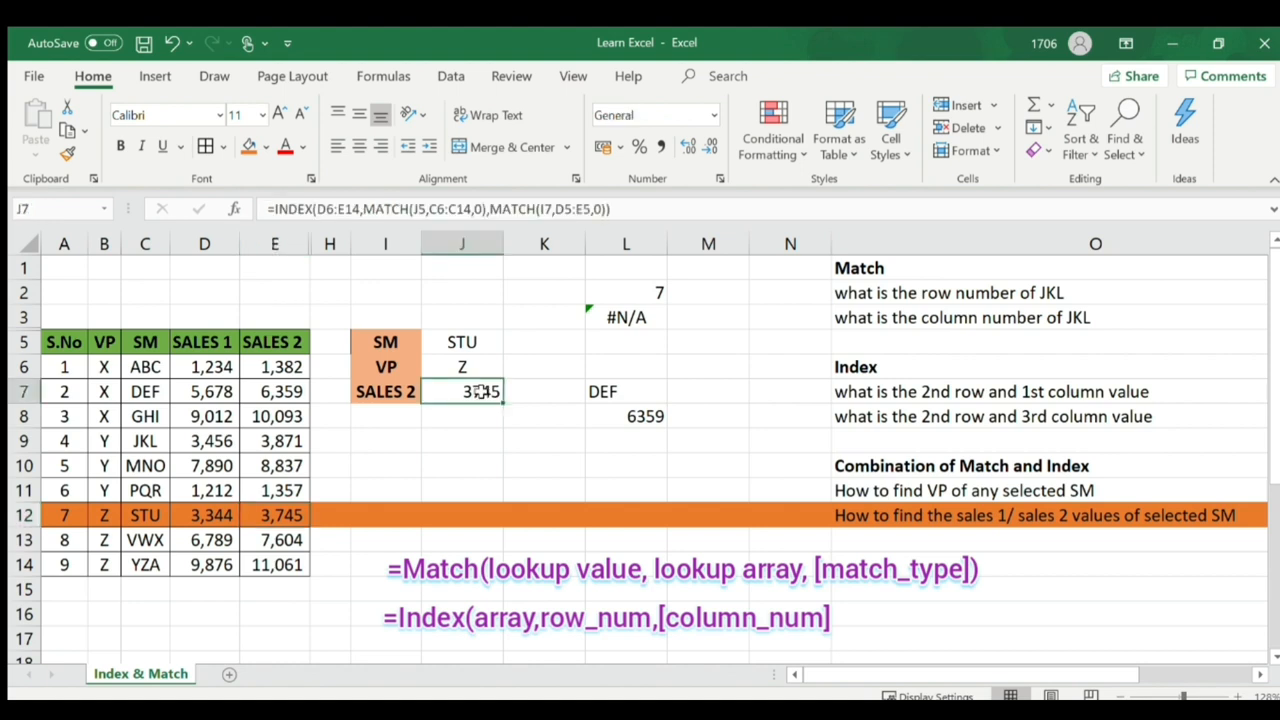
pyautogui.click(397, 392)
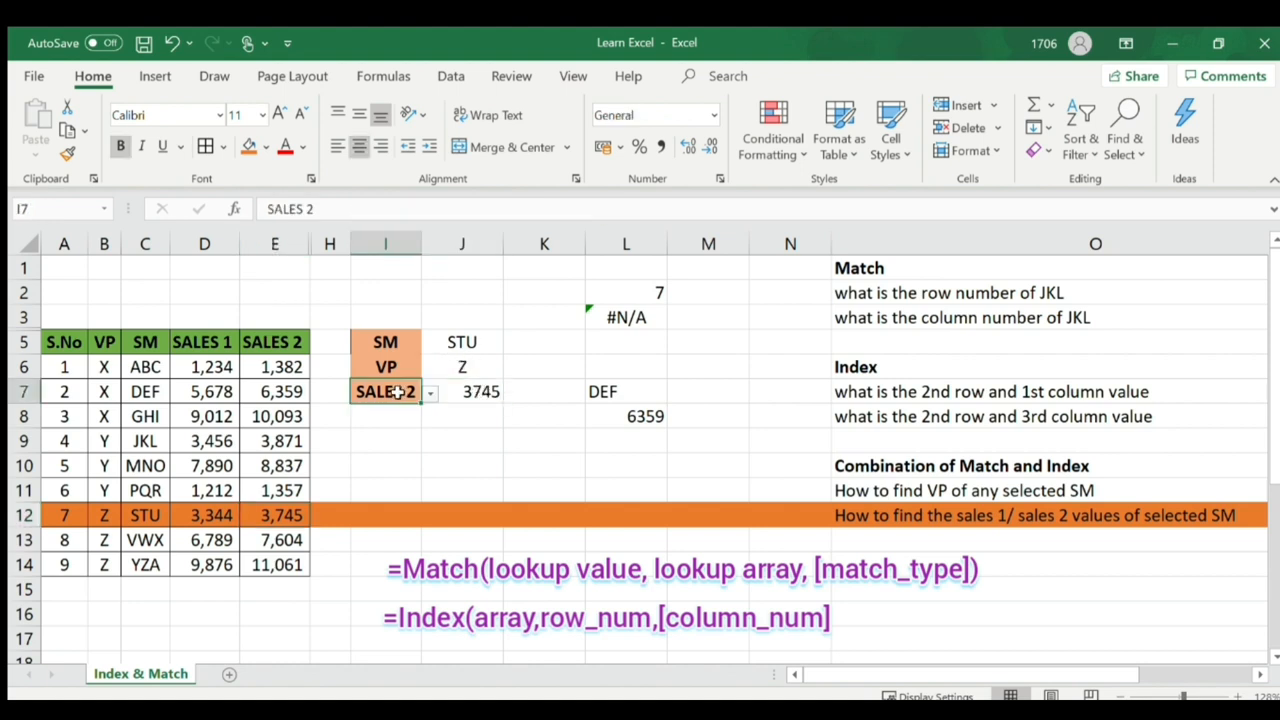
pyautogui.click(429, 396)
pyautogui.click(391, 414)
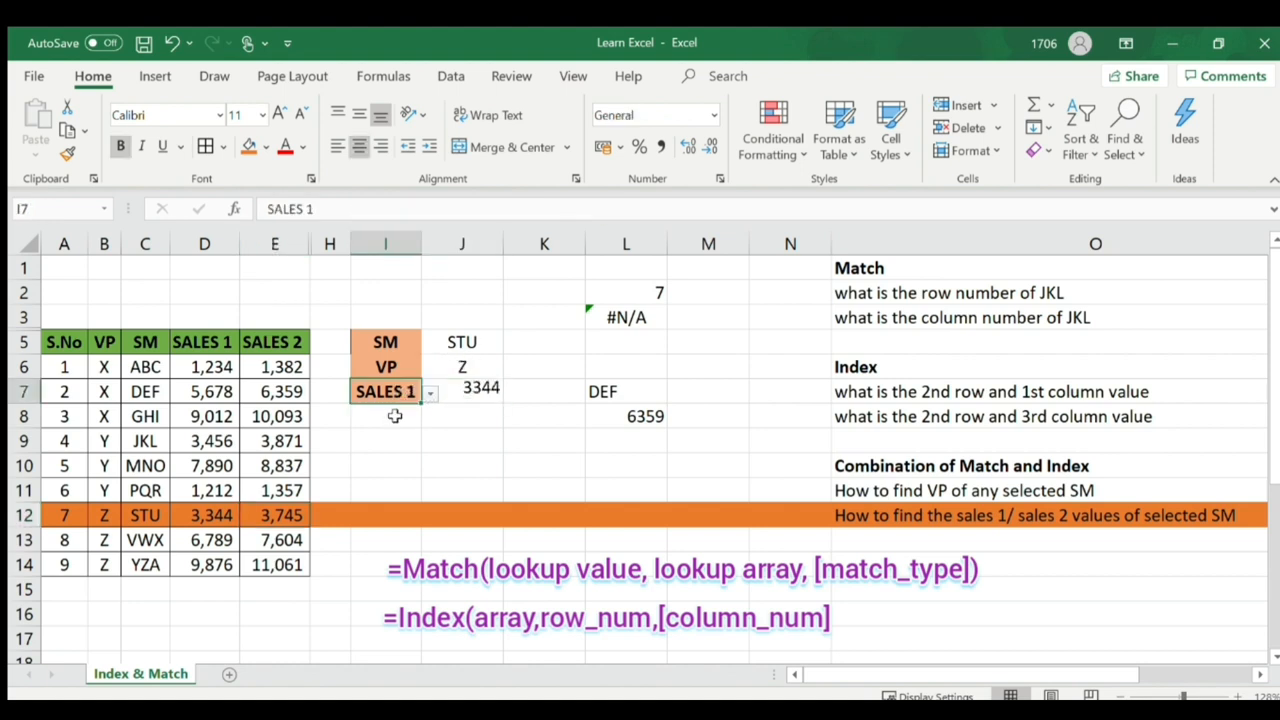
pyautogui.click(474, 391)
pyautogui.click(214, 514)
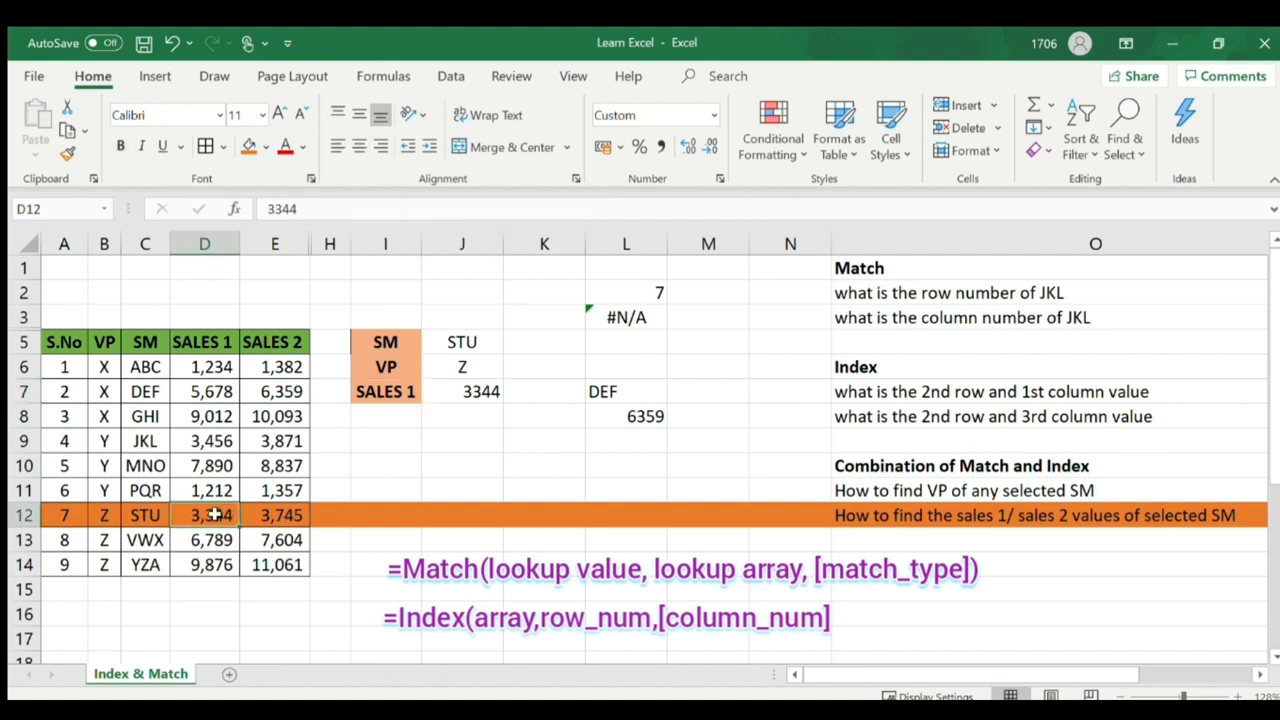
# - Change the SM in J5 to MNO, fill row 10 blue, and check 7890
pyautogui.click(463, 348)
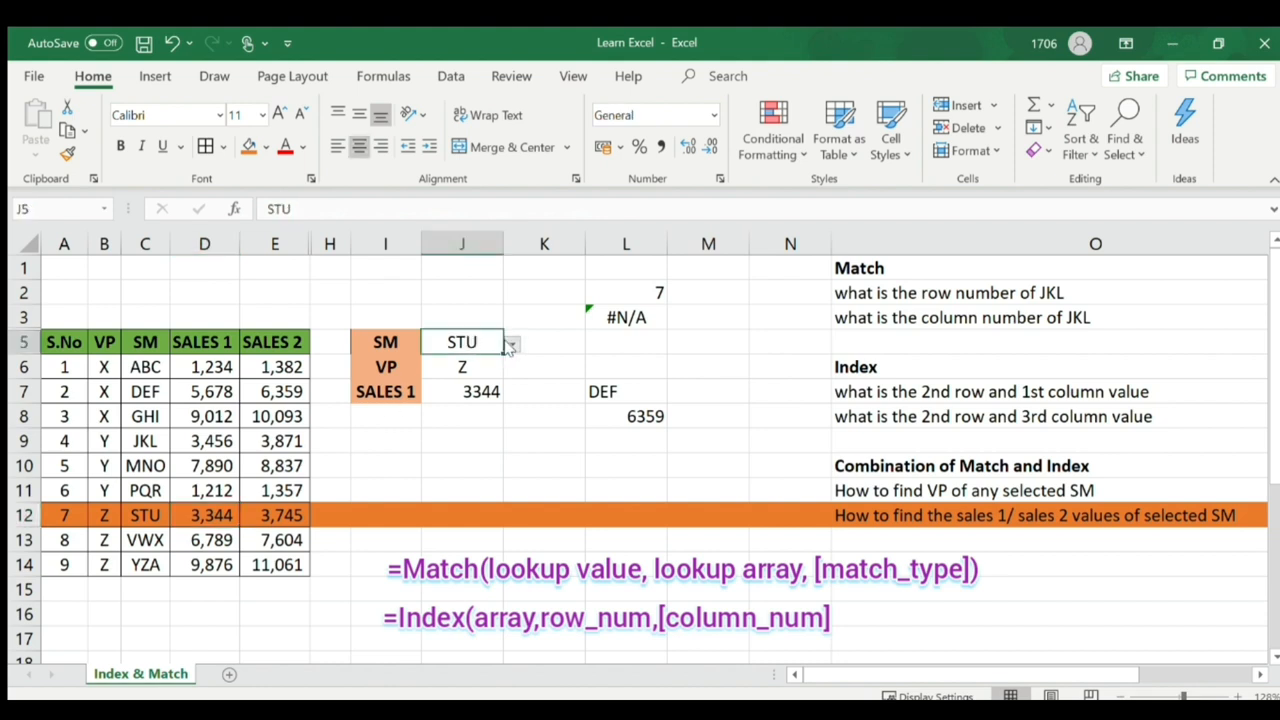
pyautogui.click(423, 409)
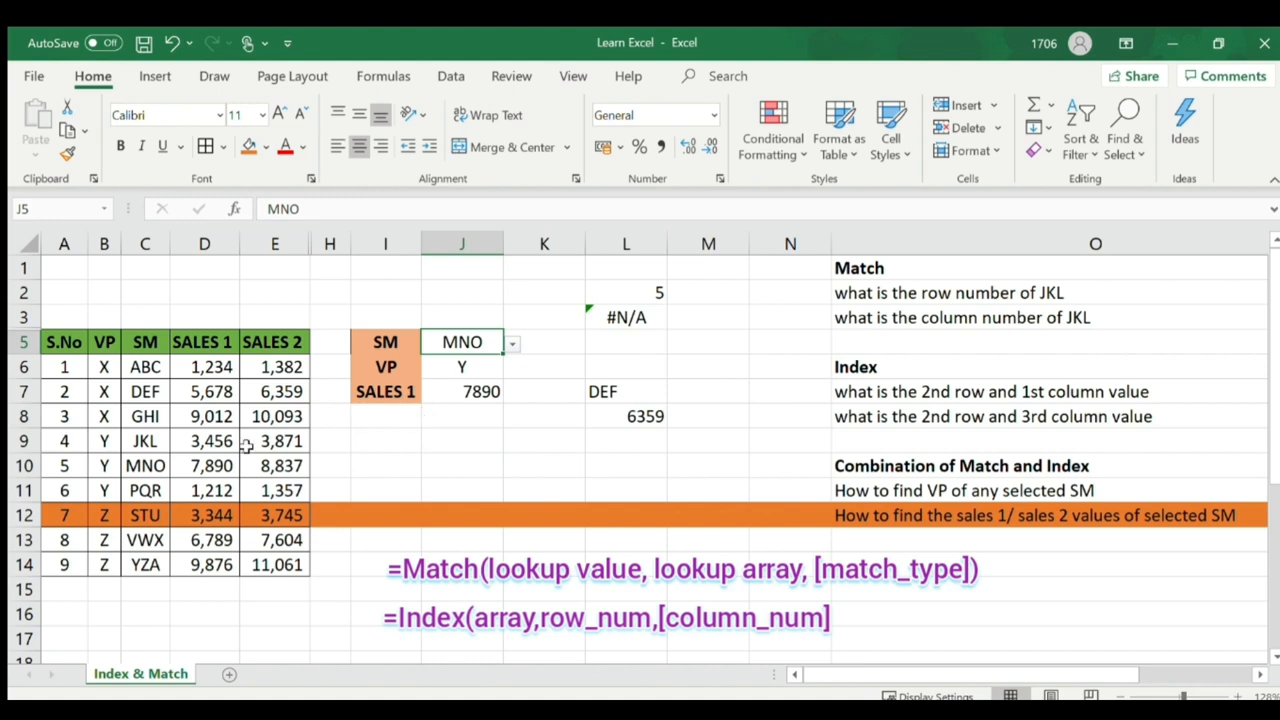
pyautogui.click(28, 468)
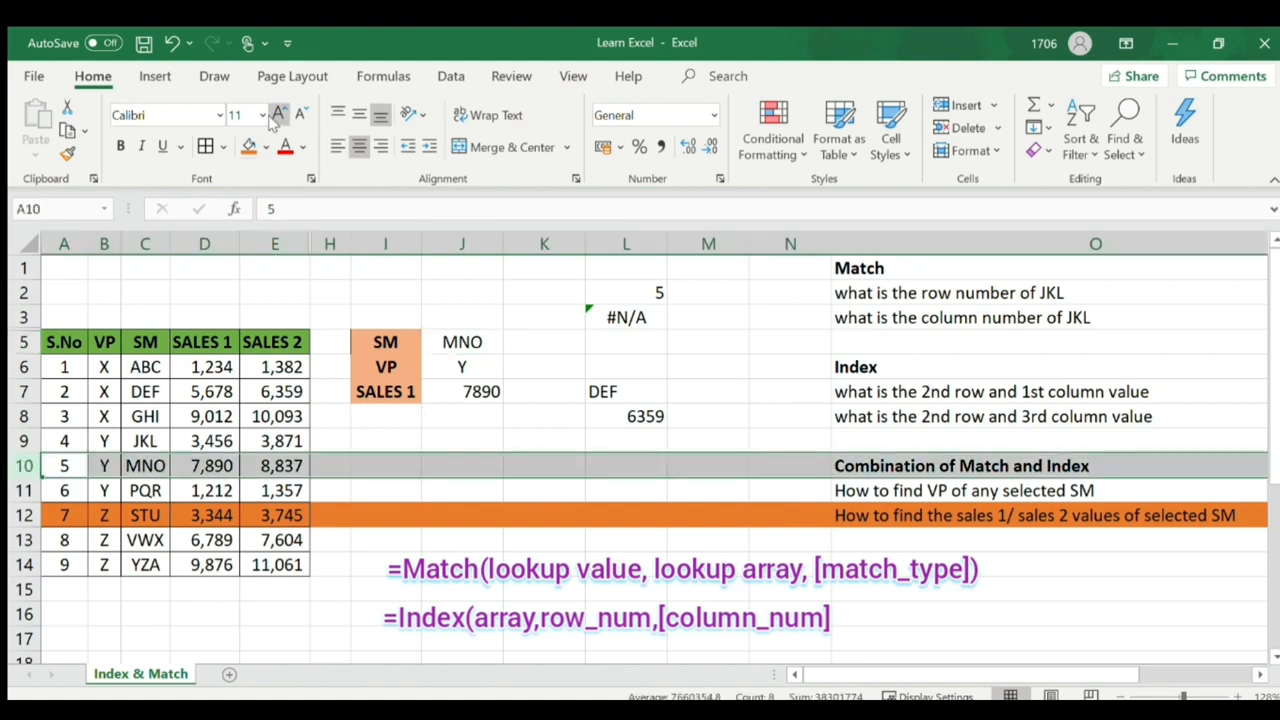
pyautogui.click(311, 243)
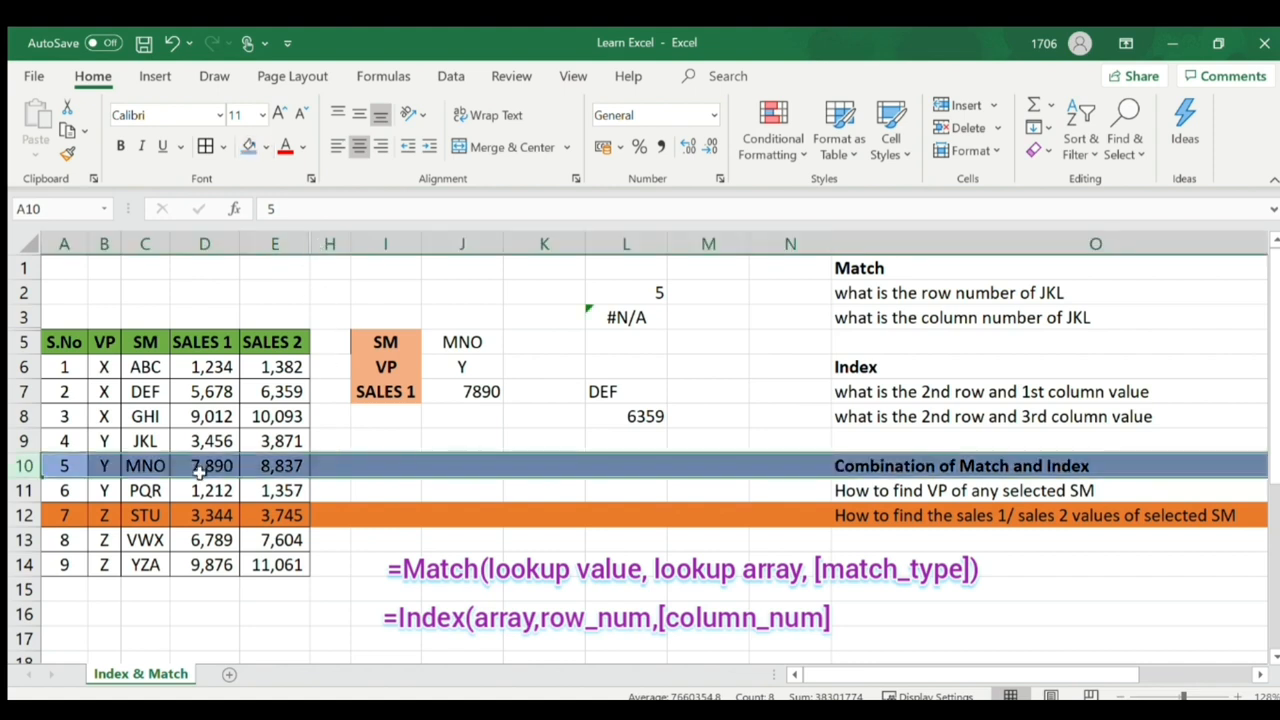
pyautogui.click(387, 397)
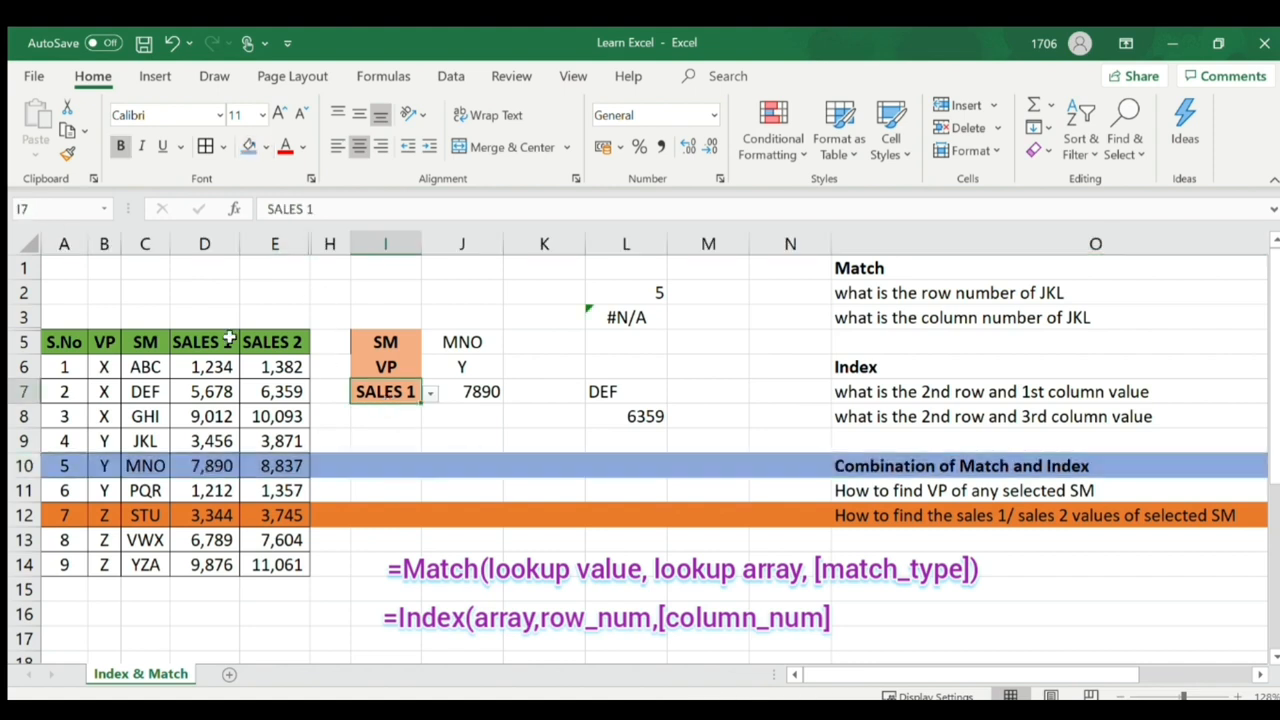
pyautogui.click(205, 244)
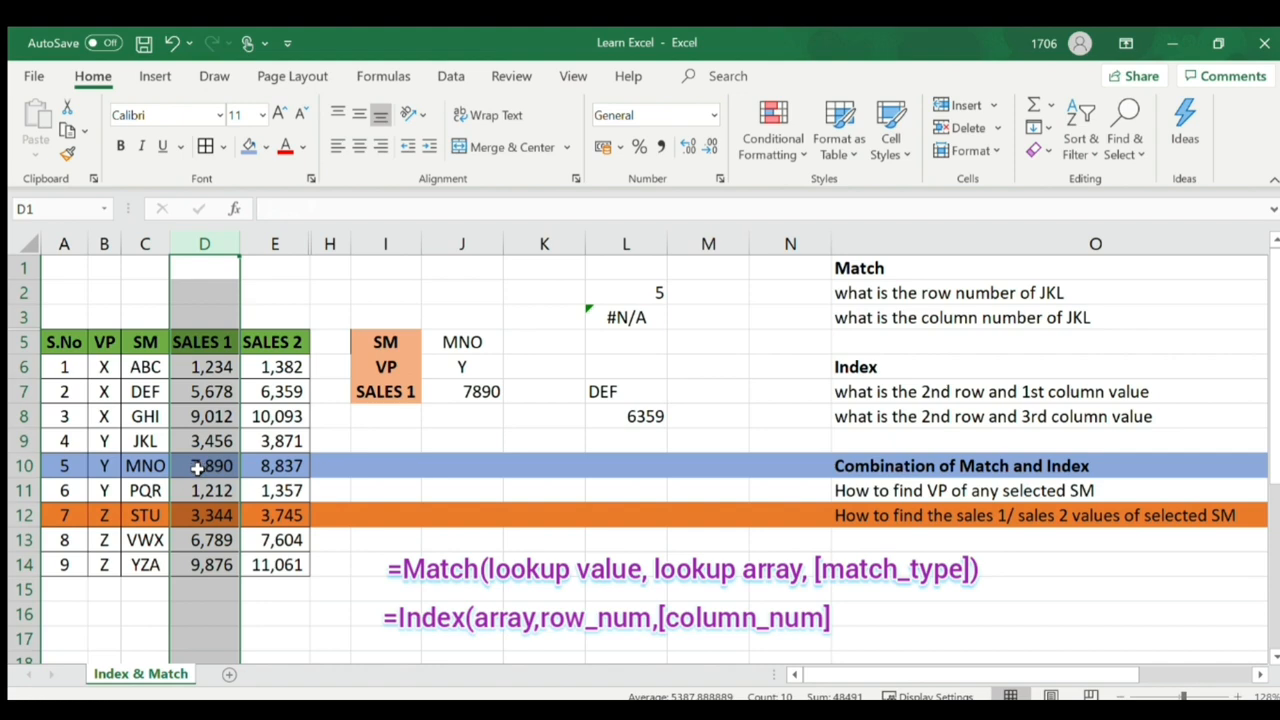
pyautogui.click(198, 470)
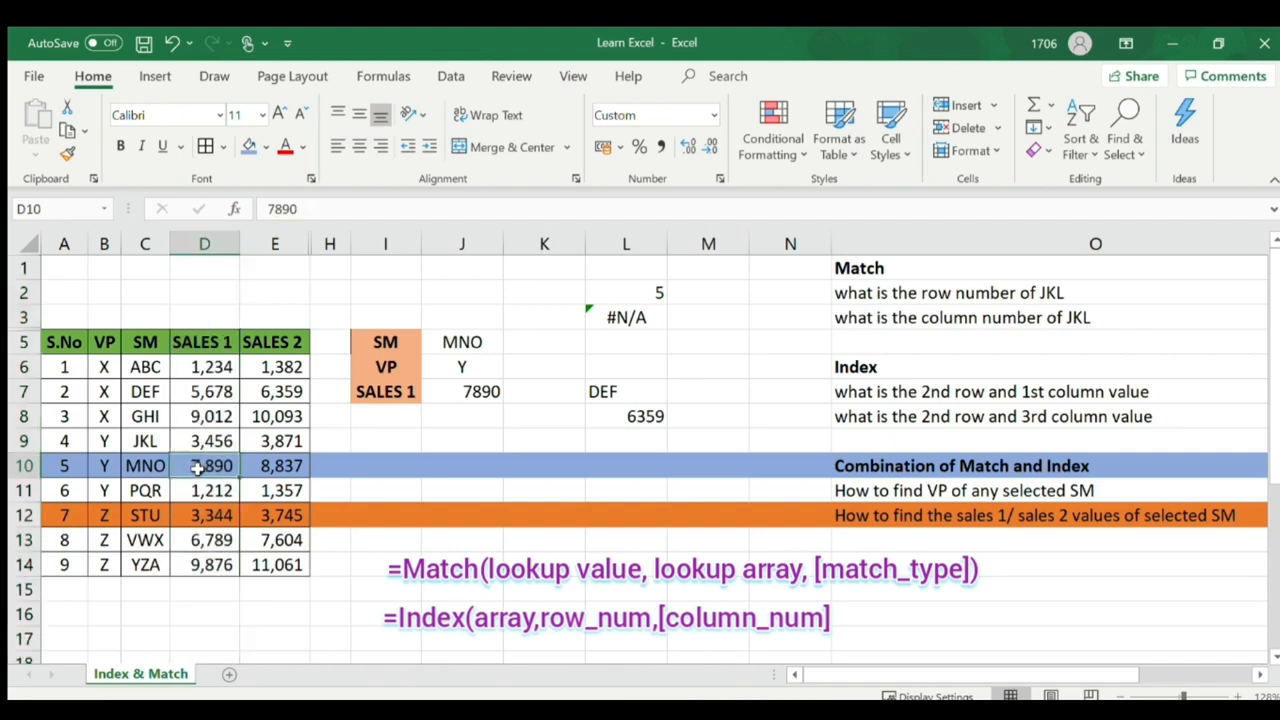